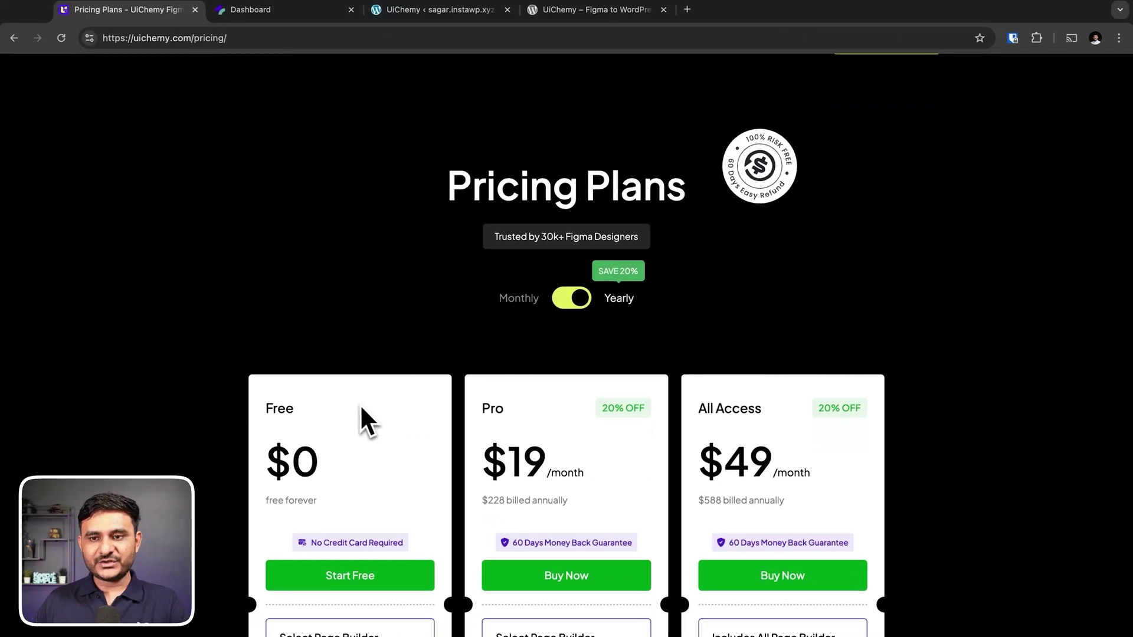
# Start UiChemy's Free plan with Elementor as the page builder to reach the $0.00 checkout
pyautogui.click(217, 38)
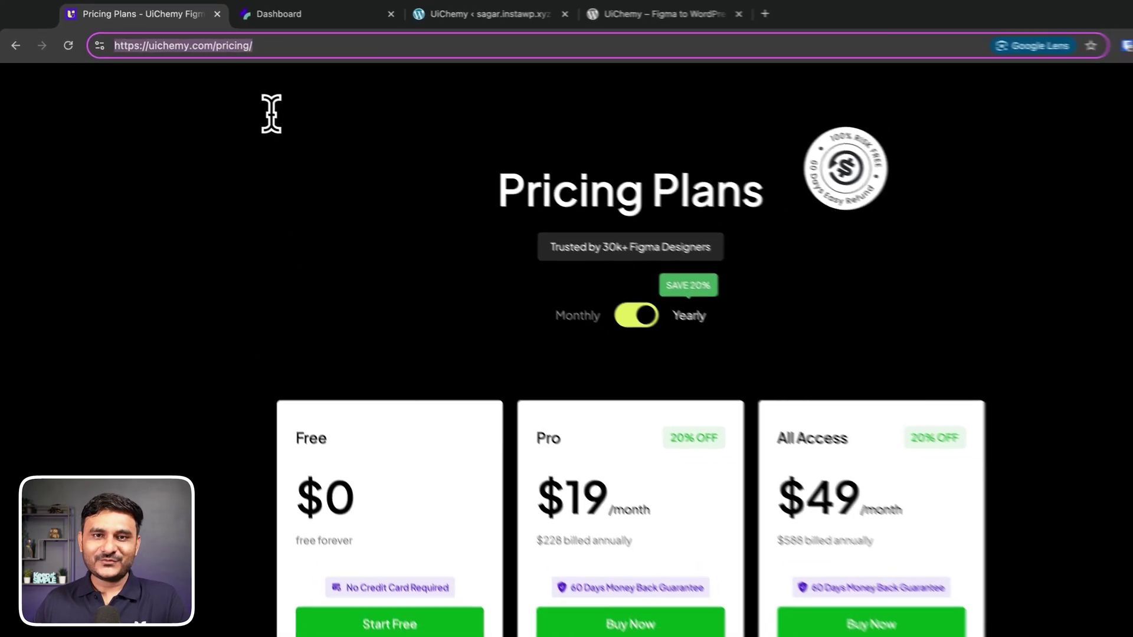
pyautogui.scroll(-3, 277, 183)
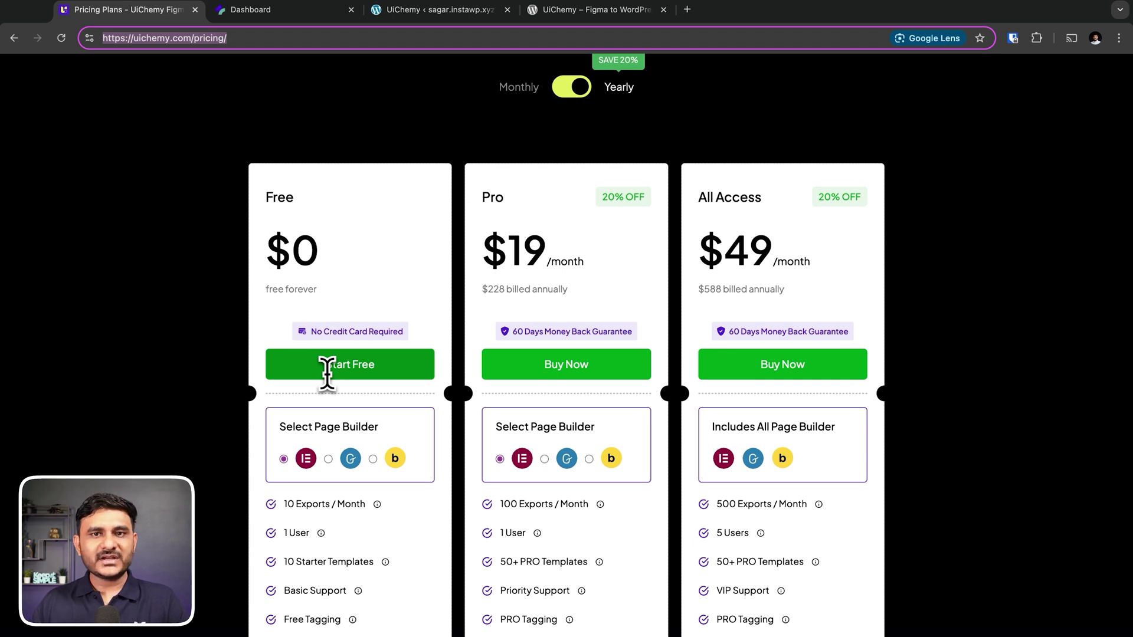
pyautogui.click(349, 457)
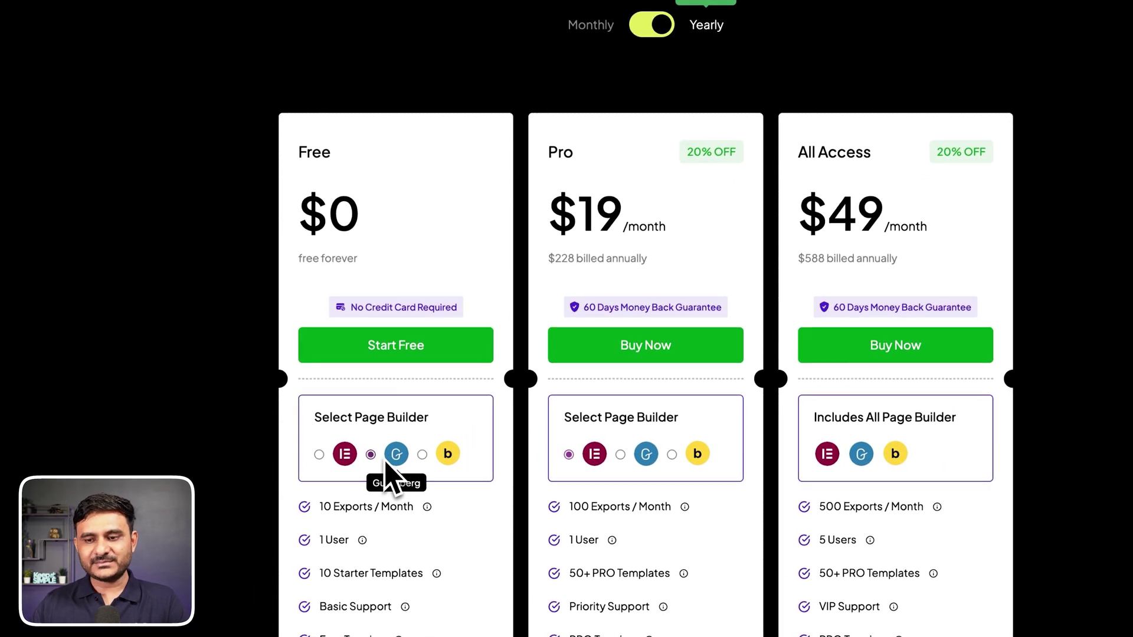
pyautogui.click(319, 455)
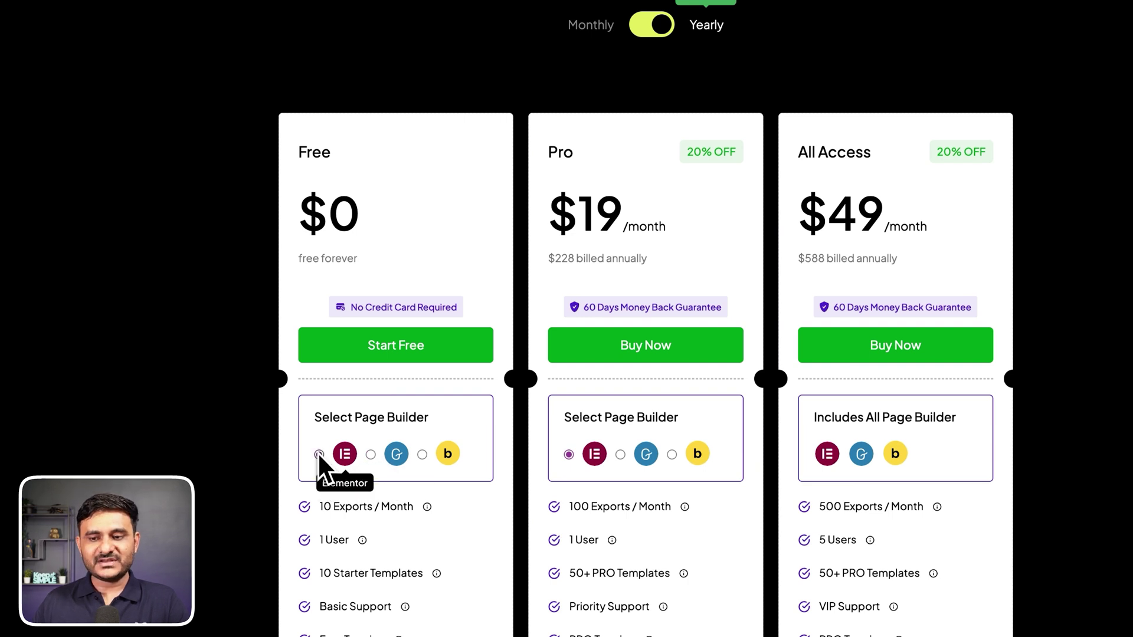
pyautogui.click(361, 347)
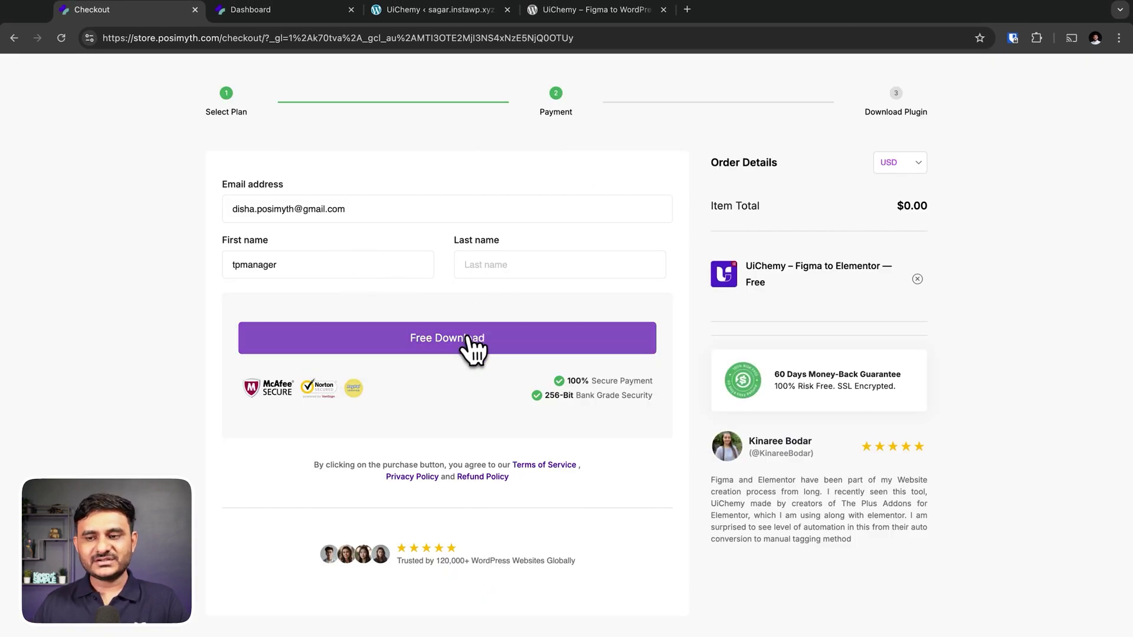
# Copy the UiChemy license key from the POSIMYTH Store dashboard and open the plugin's Figma Community page
pyautogui.click(255, 11)
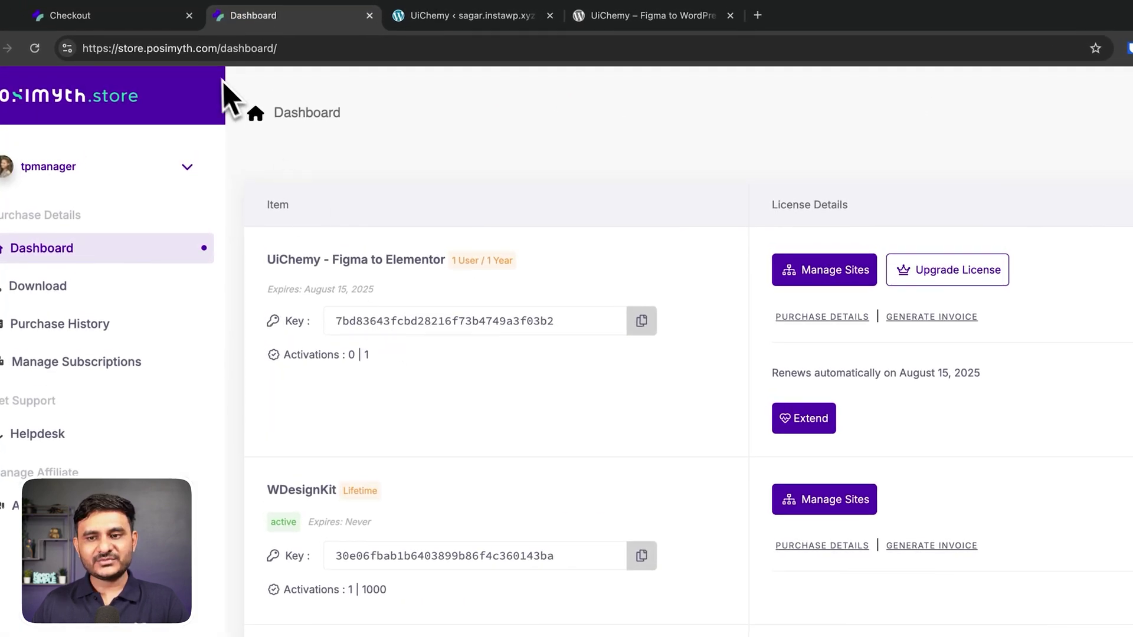
pyautogui.click(210, 47)
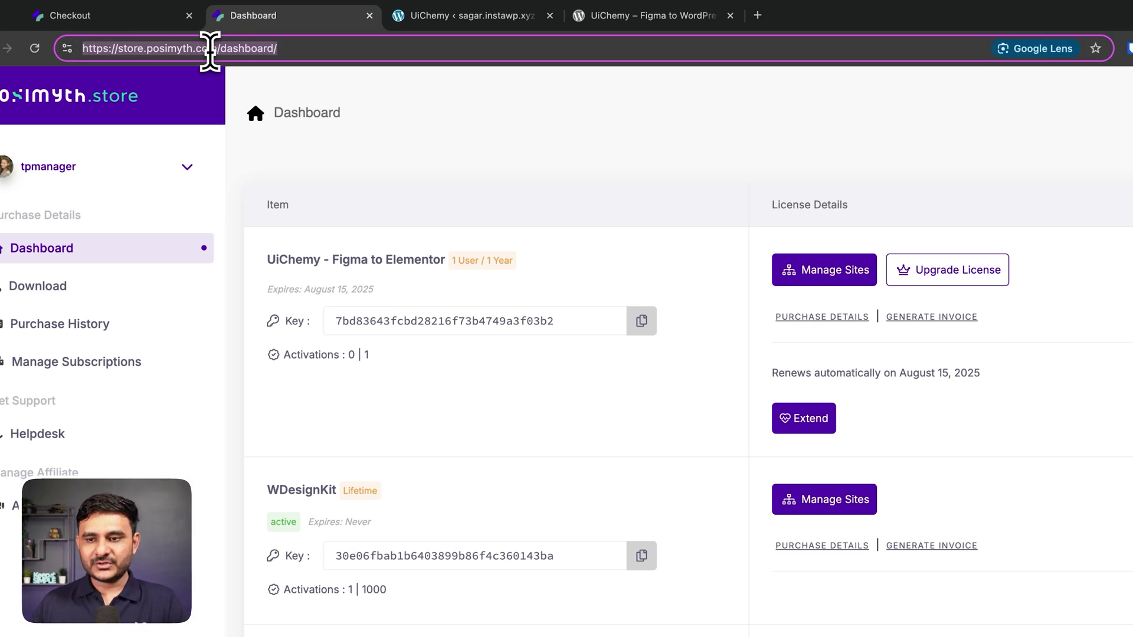
pyautogui.click(642, 322)
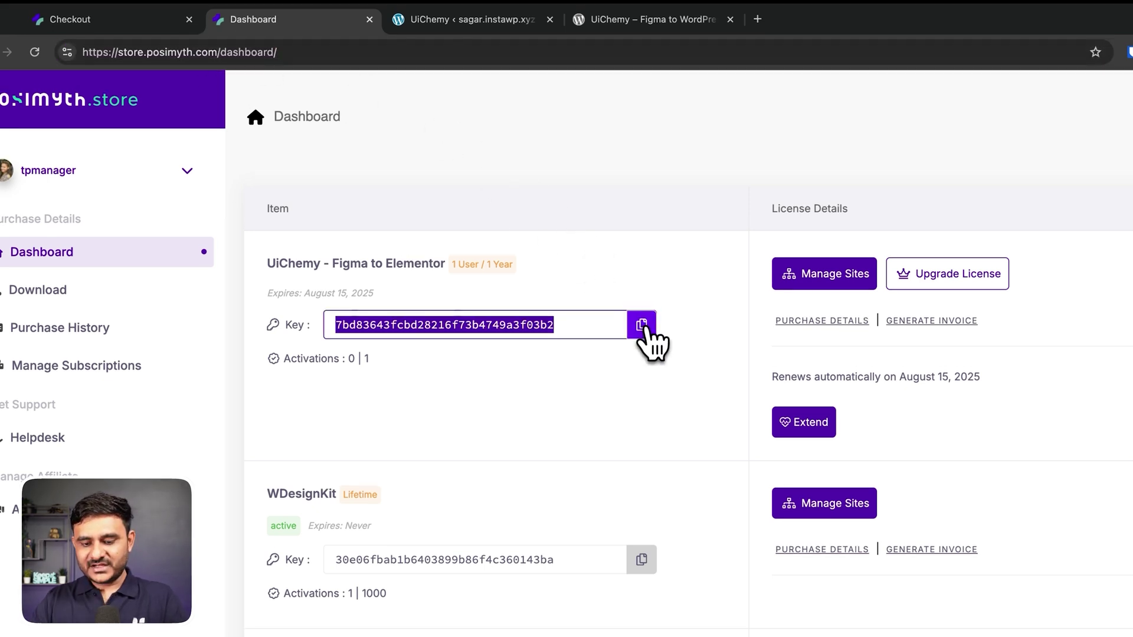
pyautogui.hotkey('ctrl', 't')
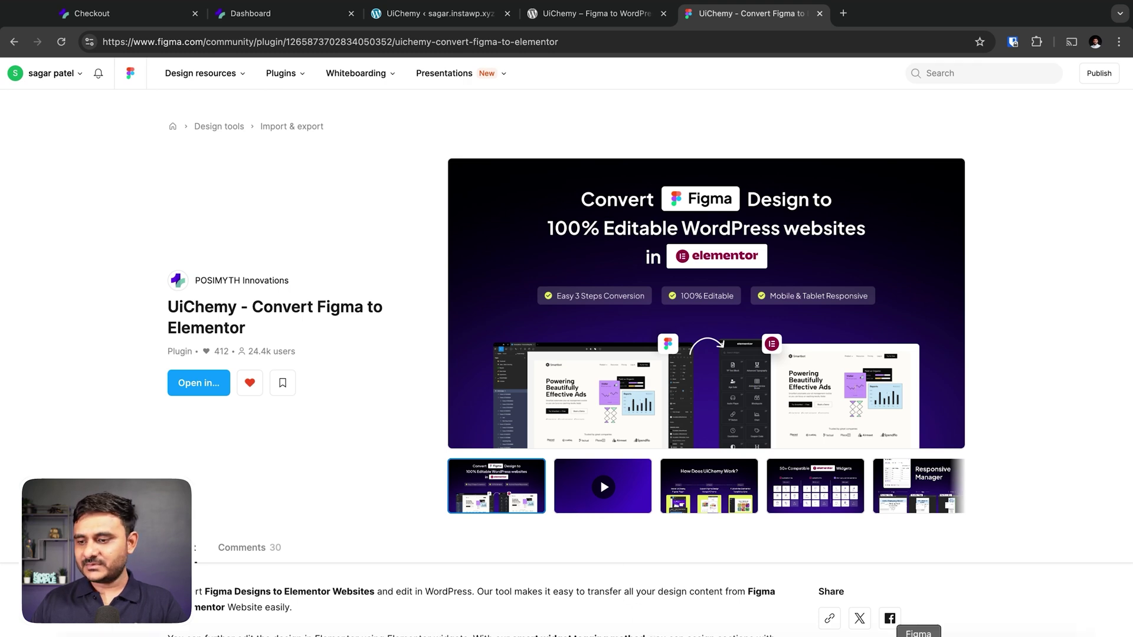
# Launch the UiChemy plugin in Figma desktop and activate it with the copied serial key
pyautogui.click(919, 635)
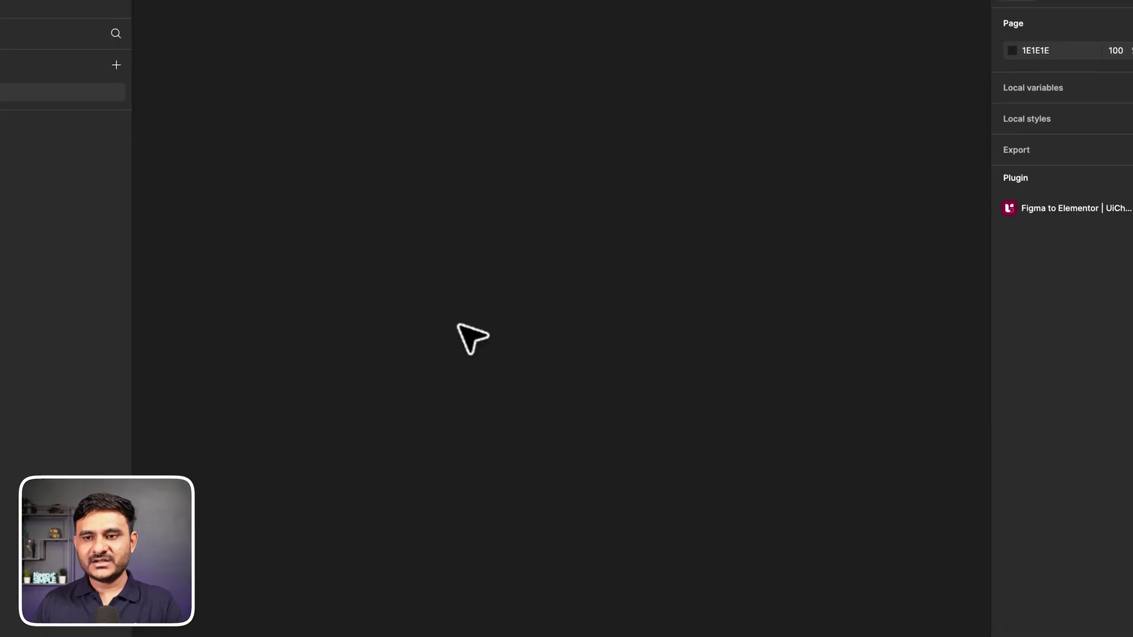
pyautogui.click(343, 0)
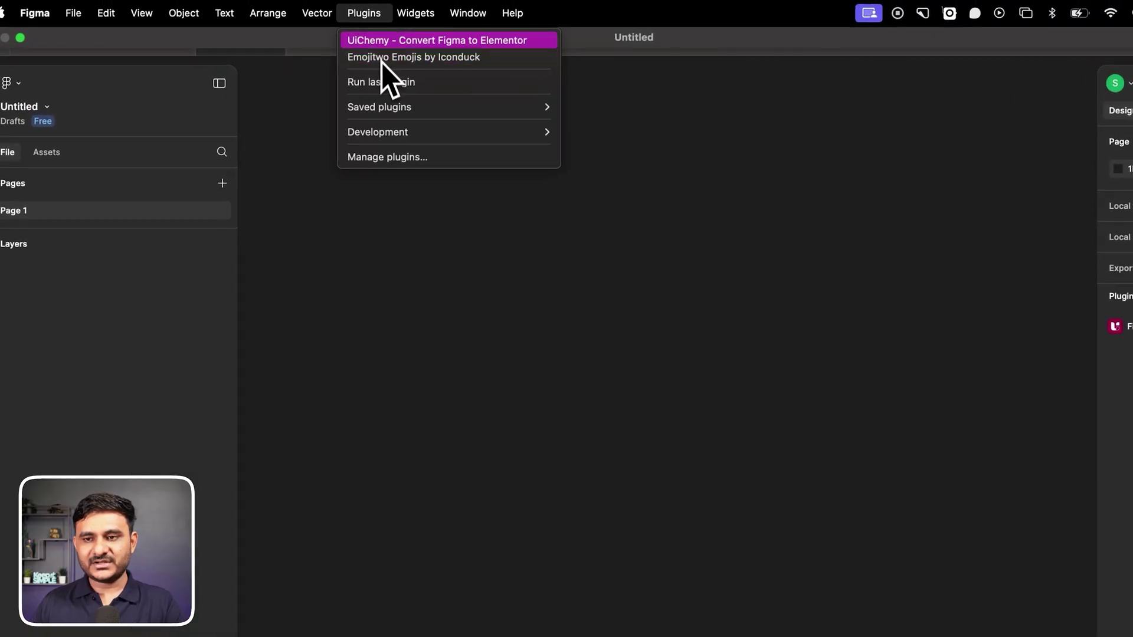
pyautogui.click(382, 41)
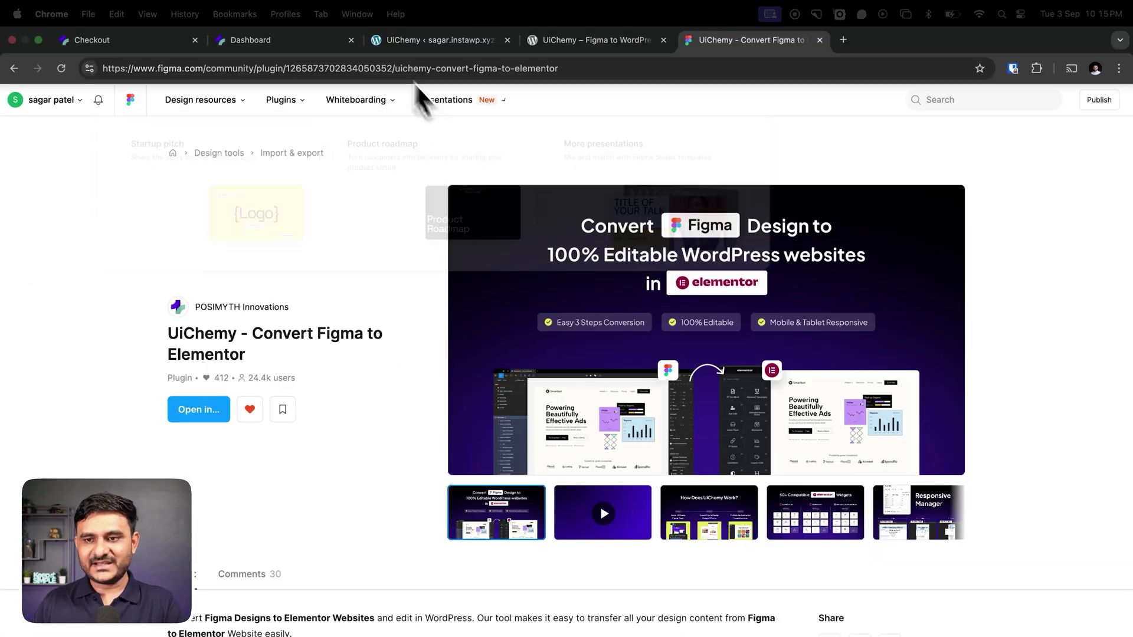
pyautogui.click(285, 40)
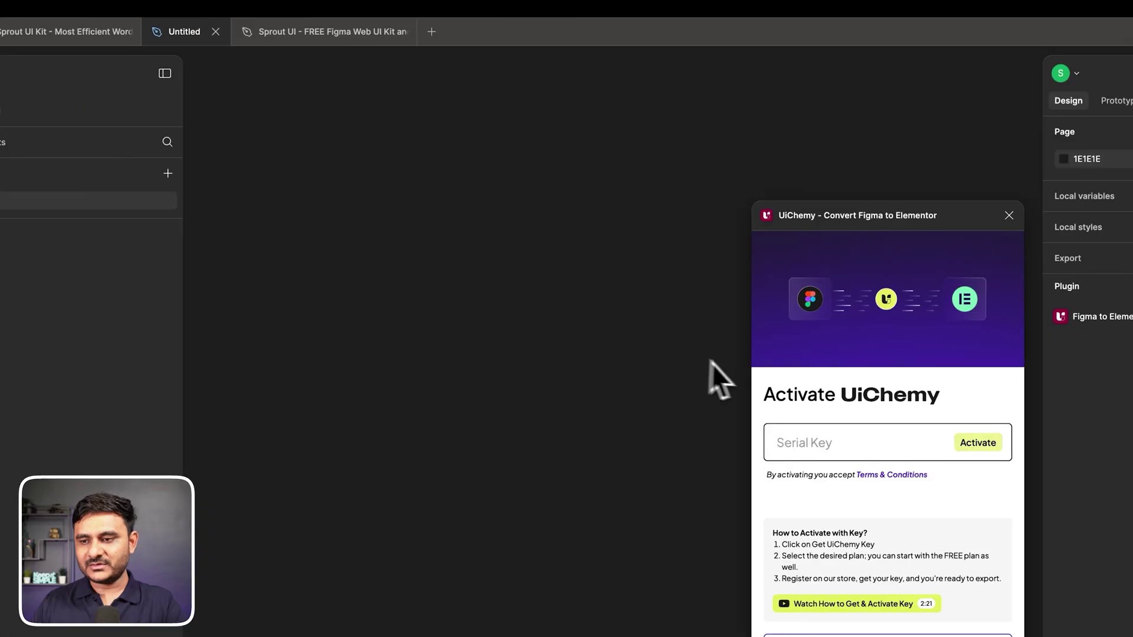
pyautogui.click(807, 441)
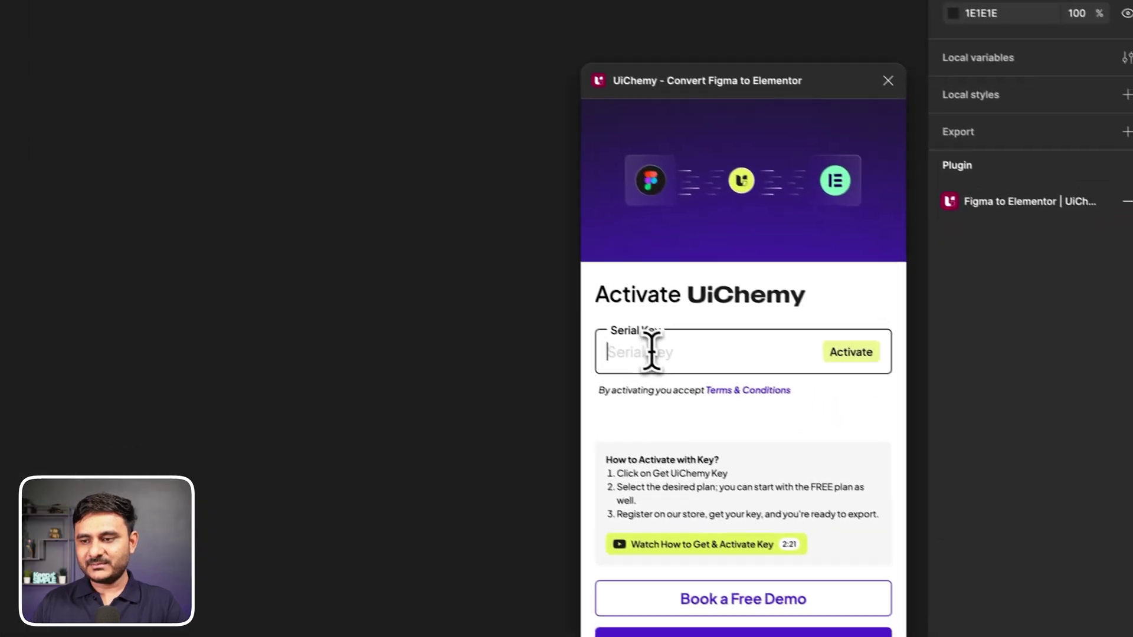
pyautogui.hotkey('ctrl', 'v')
pyautogui.click(848, 348)
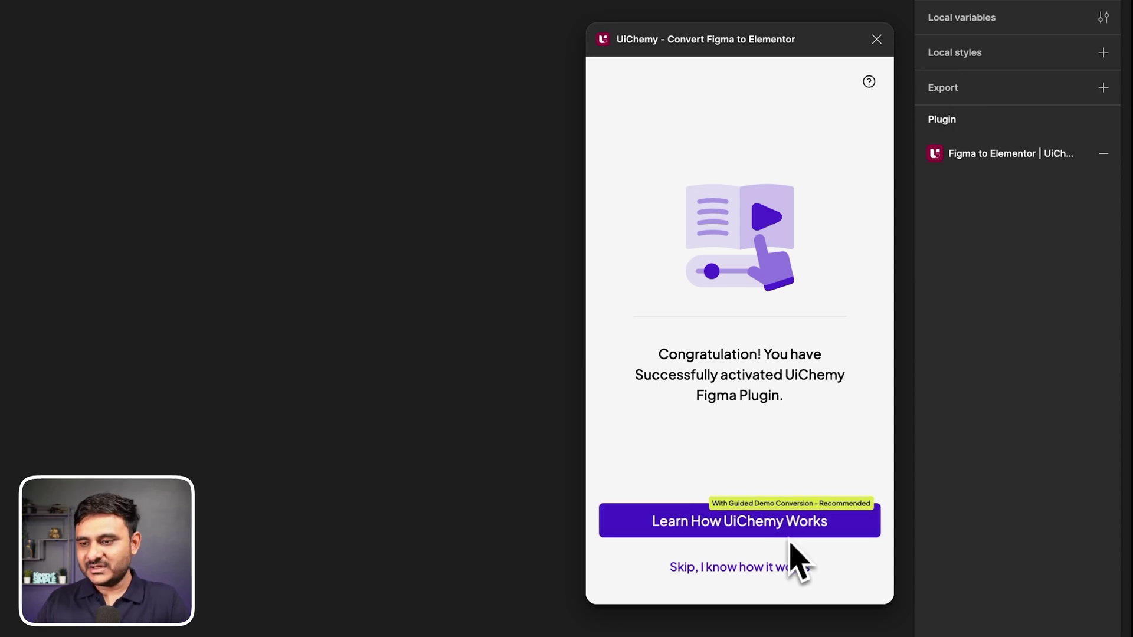
# Skip UiChemy's introduction and bring up its Templates library
pyautogui.click(748, 568)
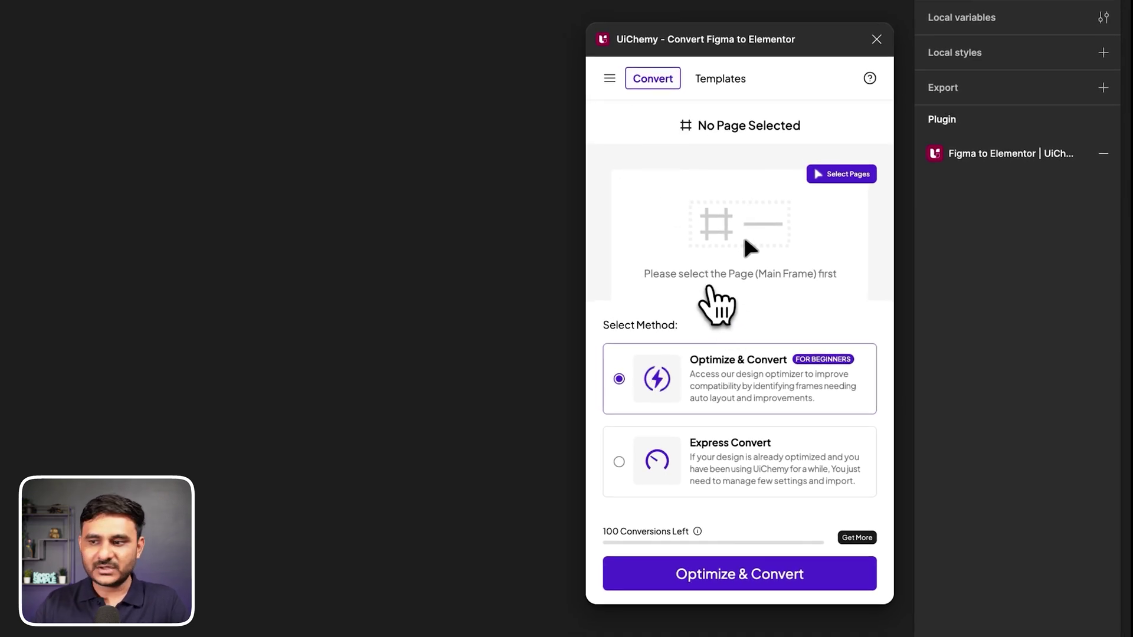
pyautogui.click(715, 80)
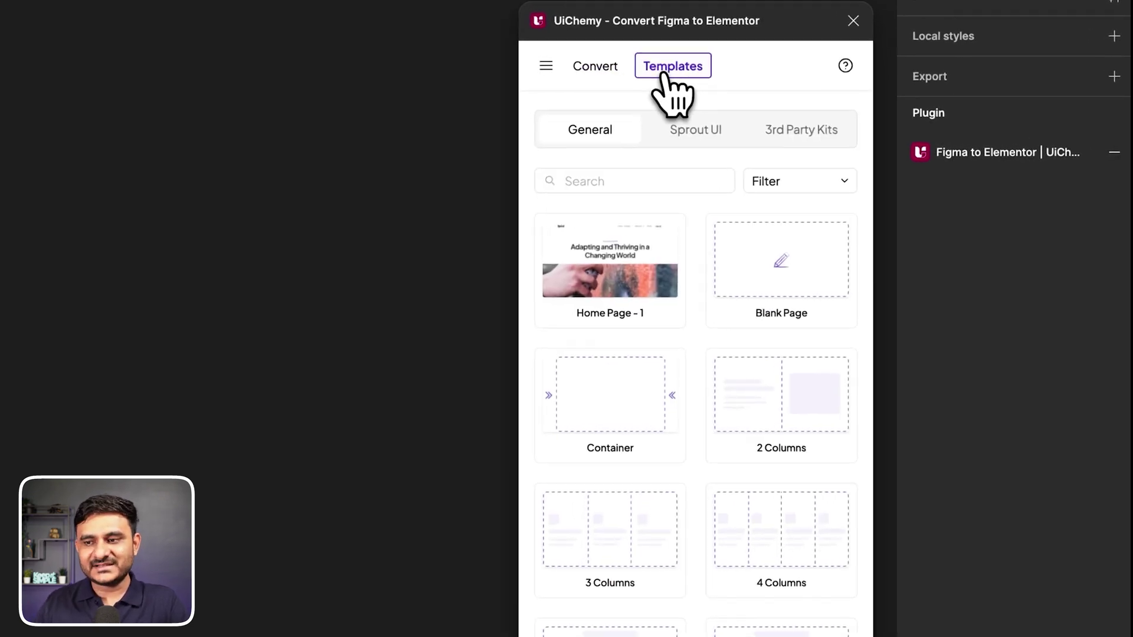
pyautogui.moveTo(660, 259)
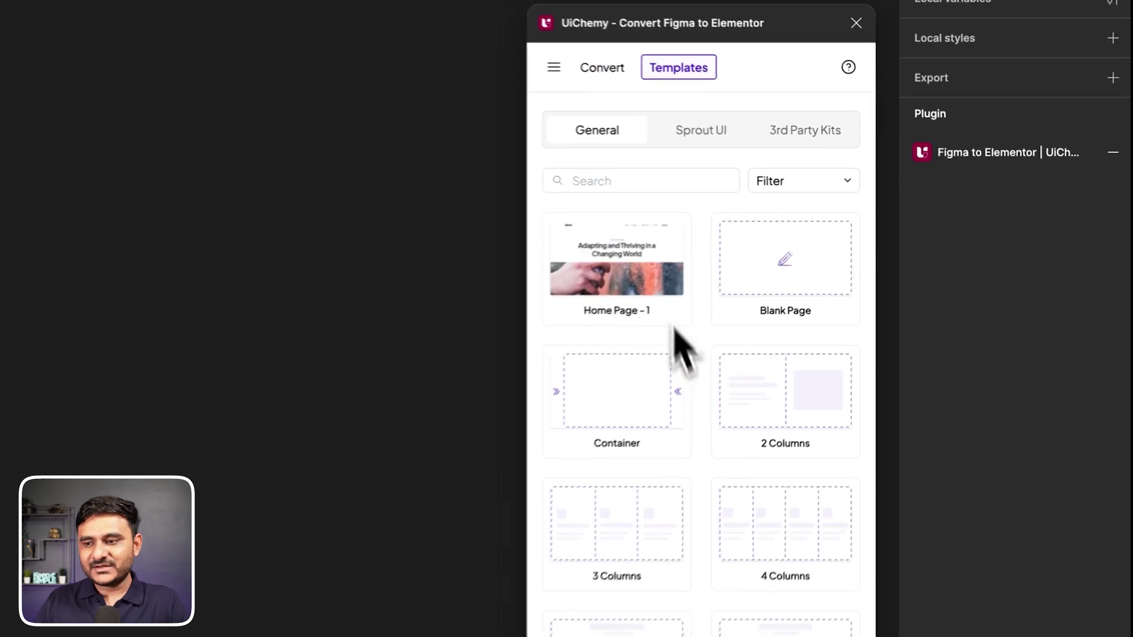
pyautogui.scroll(-10, 688, 349)
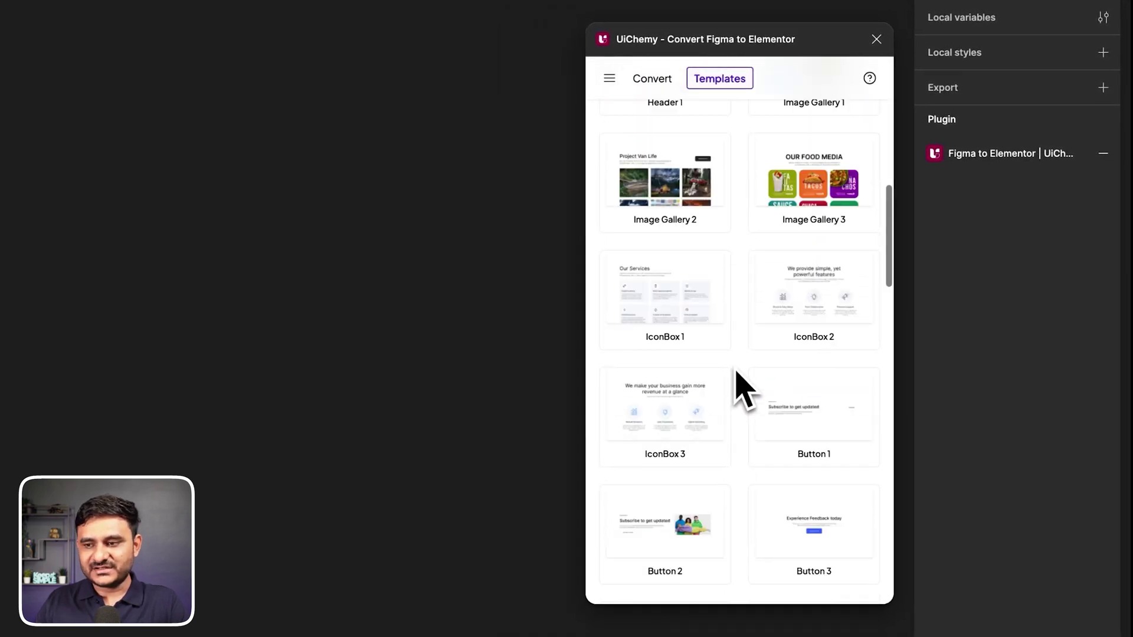
pyautogui.scroll(10, 741, 388)
# Check the Sections list and 3rd Party Kits, then browse Sprout UI down to Hero and Navbar templates
pyautogui.click(714, 137)
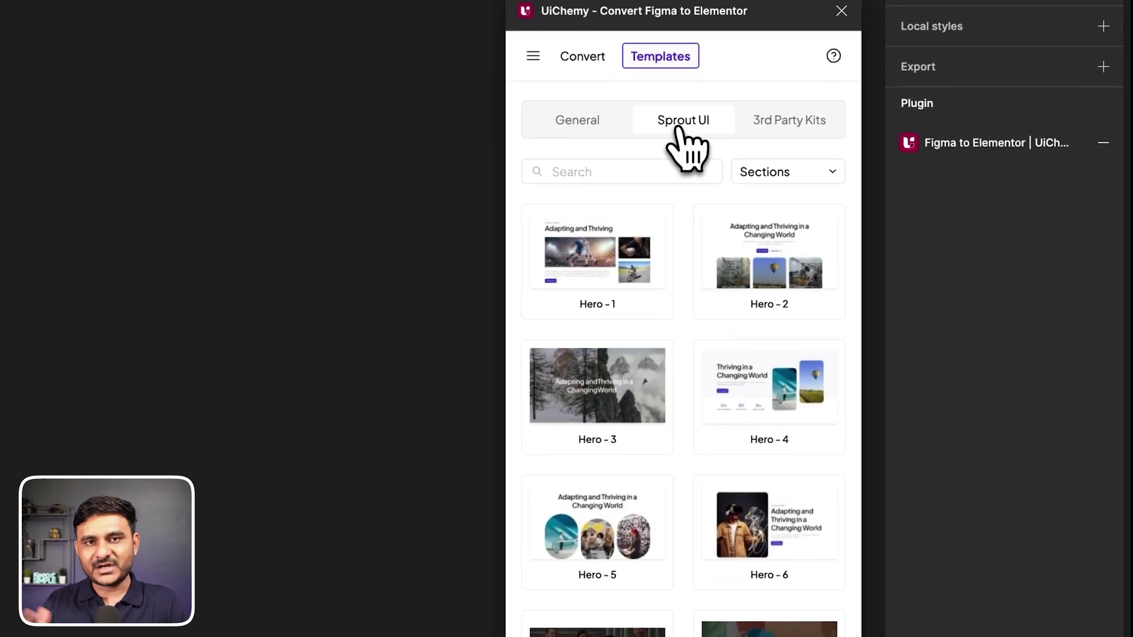
pyautogui.click(791, 172)
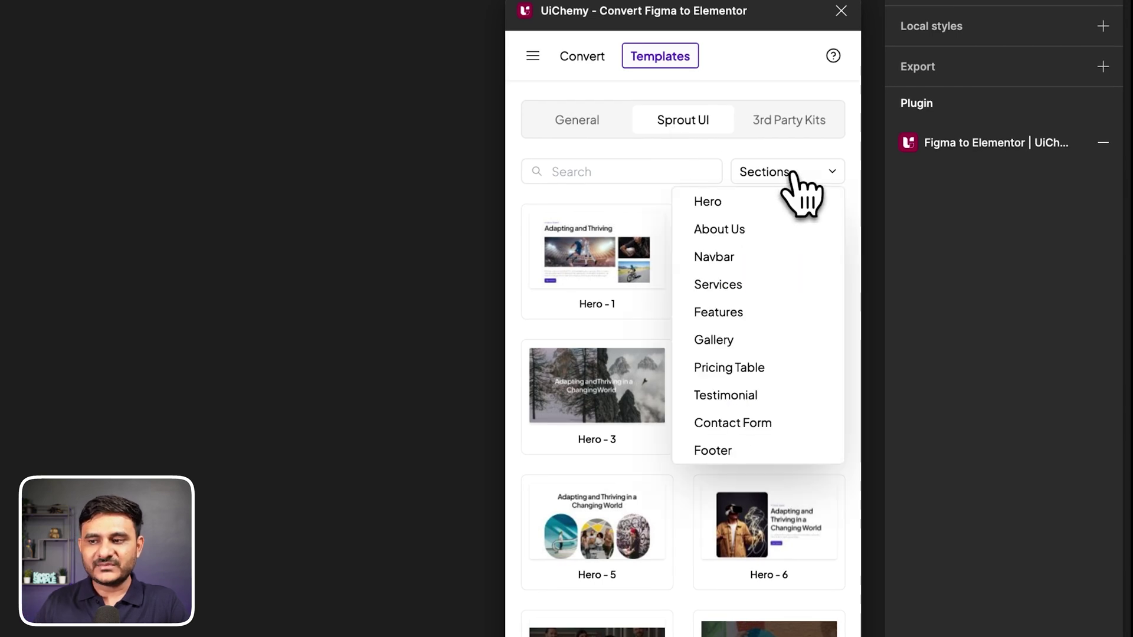
pyautogui.click(792, 172)
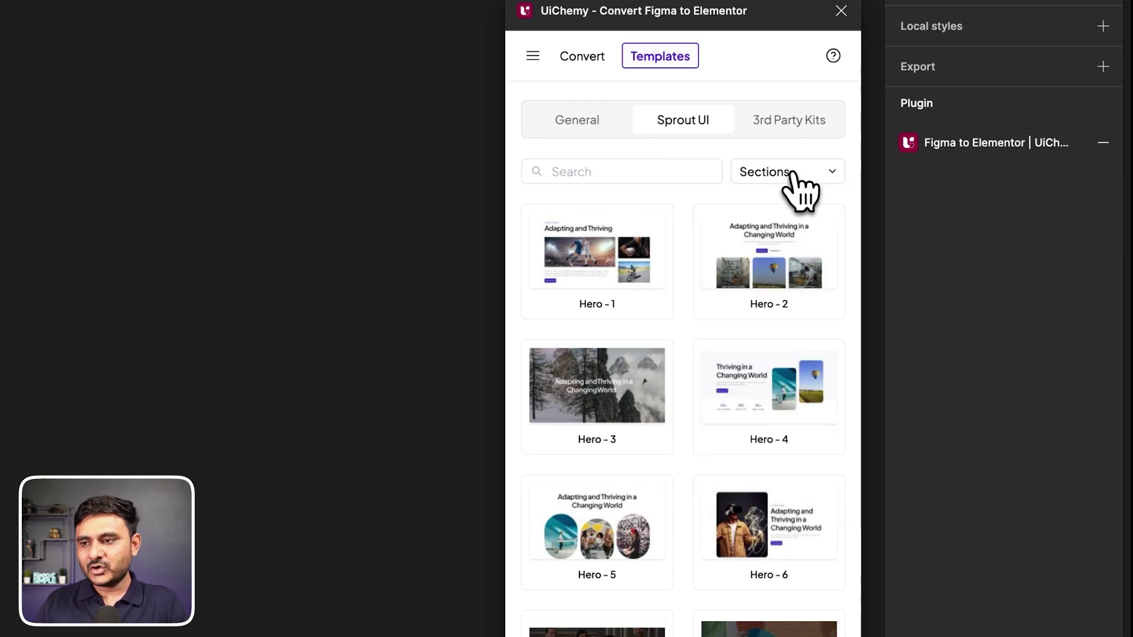
pyautogui.click(790, 125)
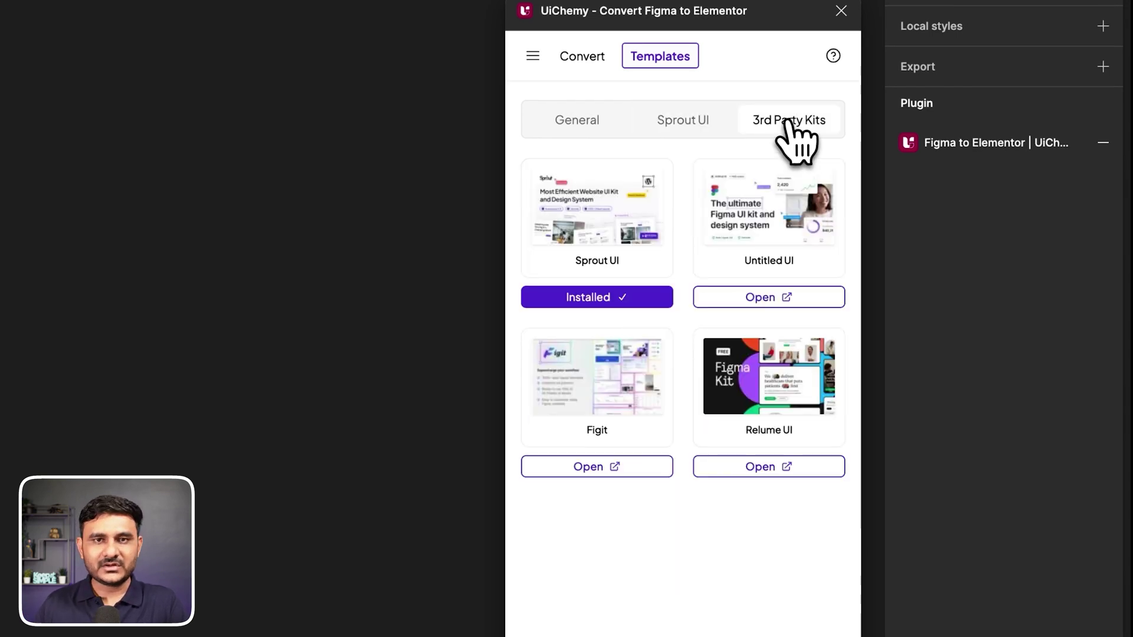
pyautogui.click(694, 125)
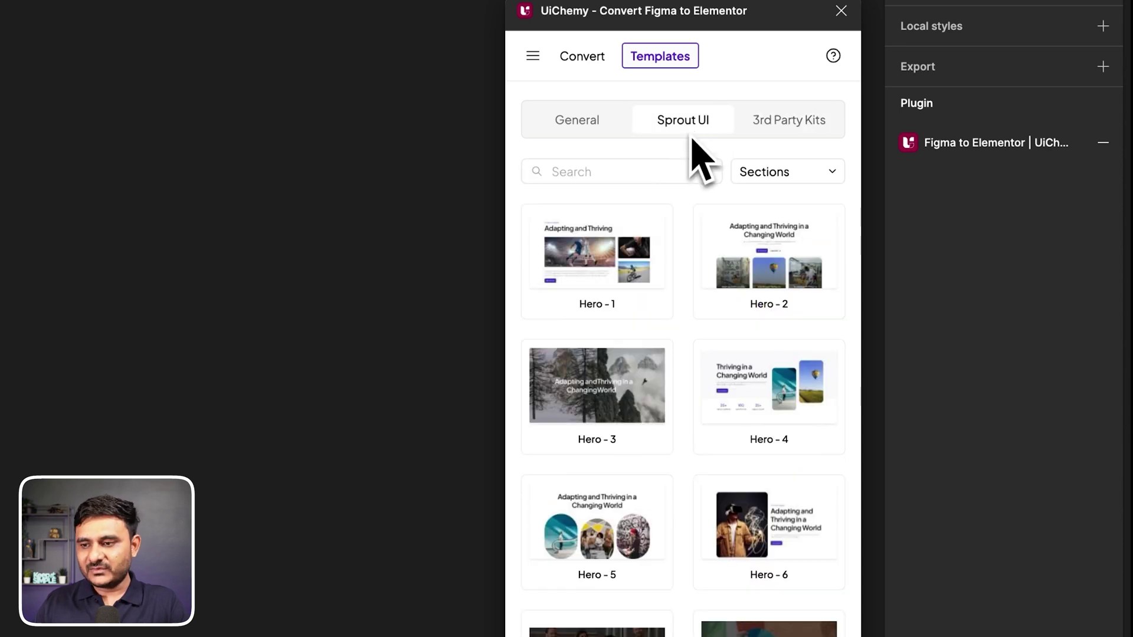
pyautogui.scroll(-1, 688, 387)
pyautogui.scroll(-10, 689, 392)
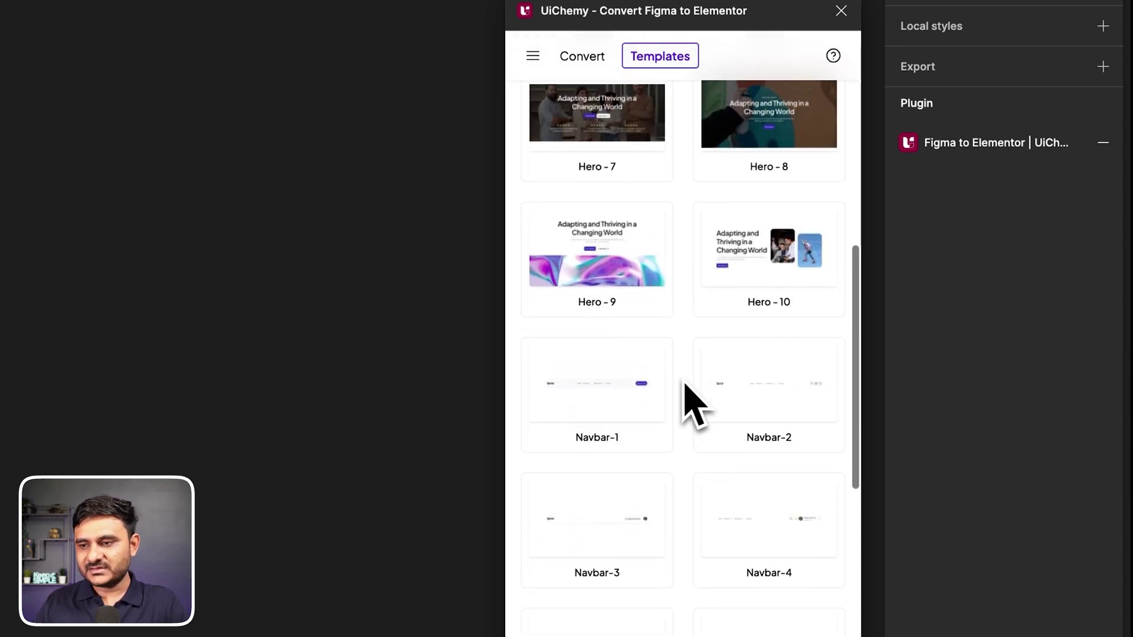
# Import the Hero - 9 template onto the canvas and move the plugin aside to view it
pyautogui.click(601, 270)
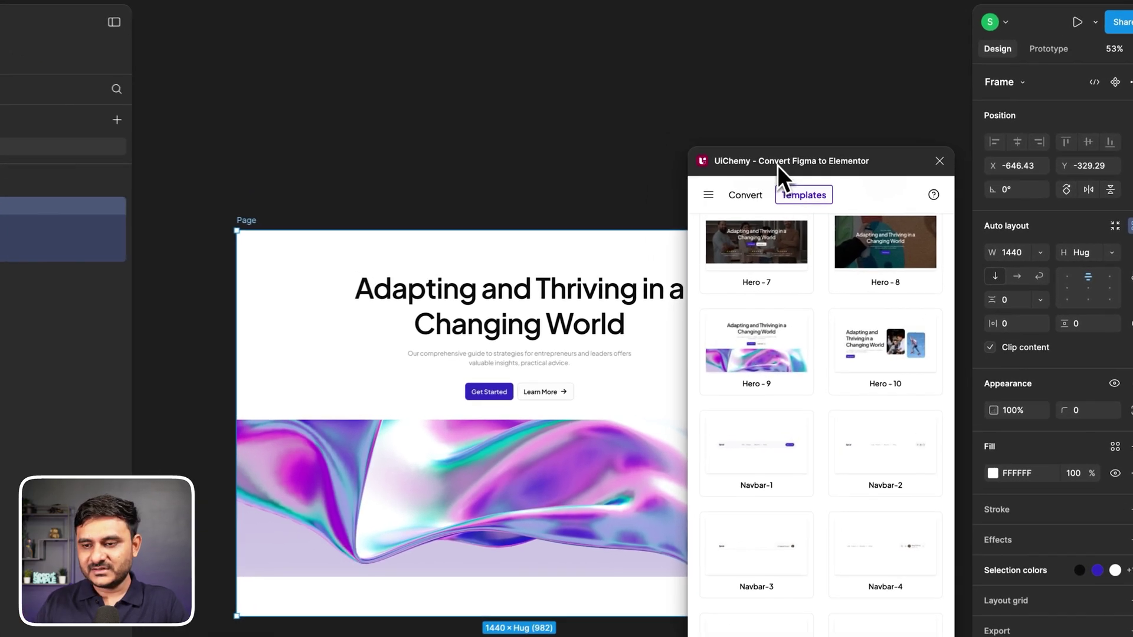
pyautogui.moveTo(794, 171); pyautogui.dragTo(859, 171)
pyautogui.scroll(-5, 463, 286)
pyautogui.hscroll(4, 463, 286)
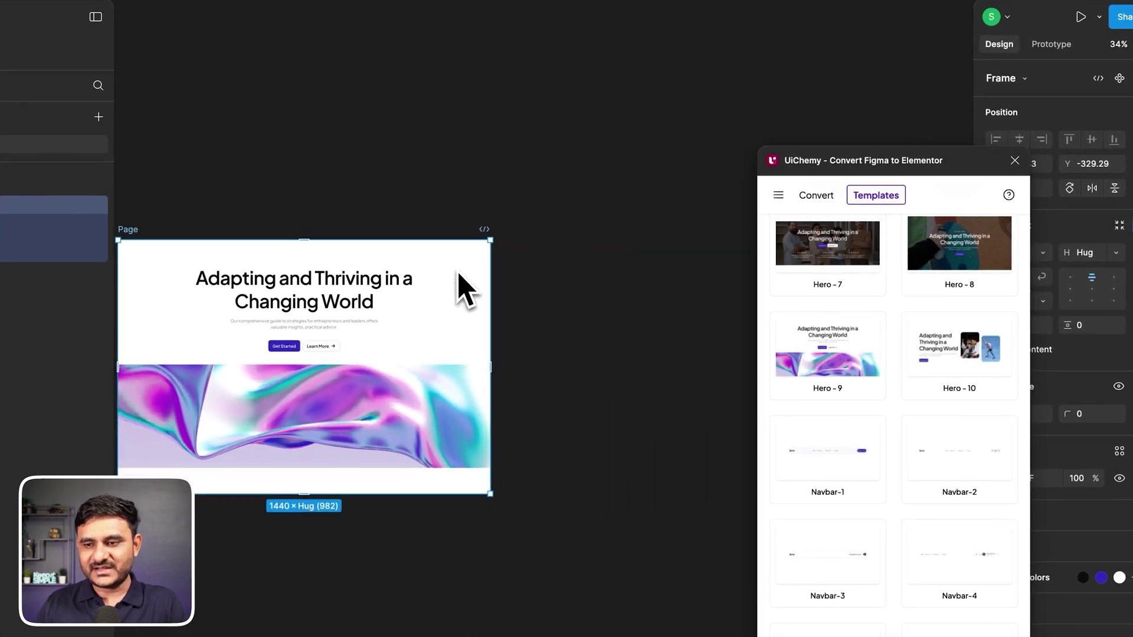
pyautogui.hscroll(-4, 464, 286)
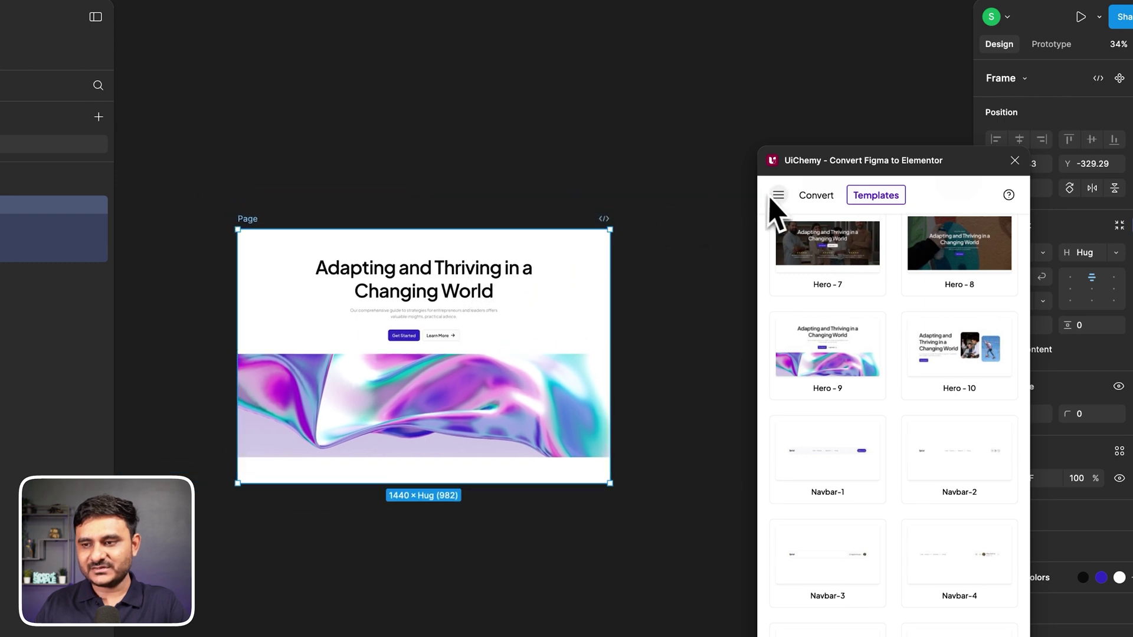
# Select and confirm the Page frame for conversion, then continue to the method choice
pyautogui.click(817, 193)
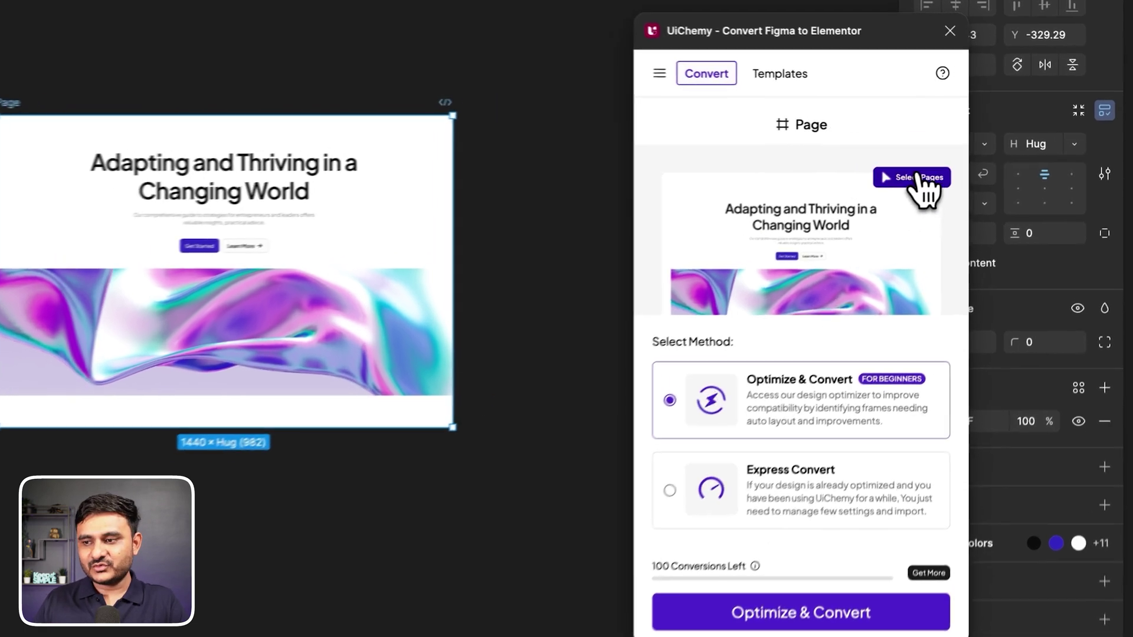
pyautogui.click(932, 171)
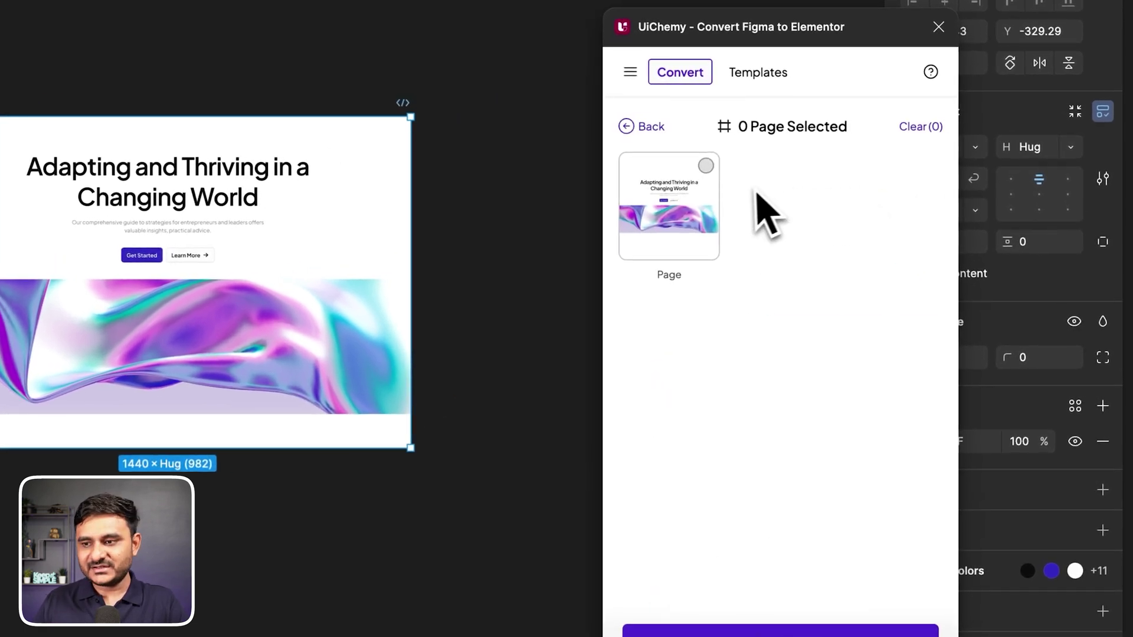
pyautogui.click(700, 209)
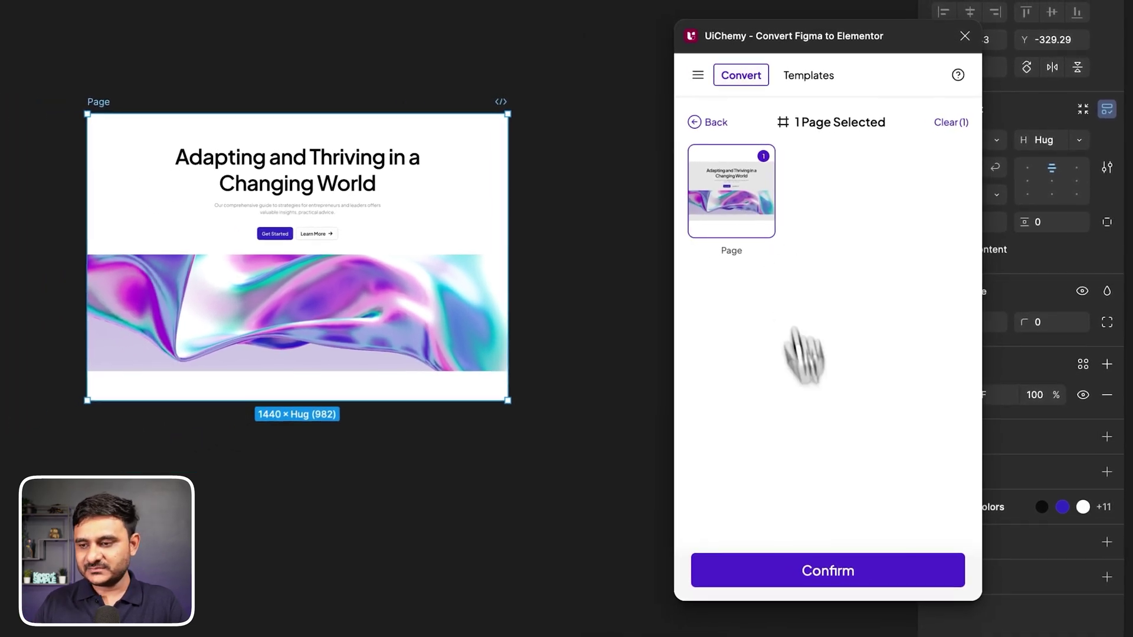
pyautogui.click(850, 576)
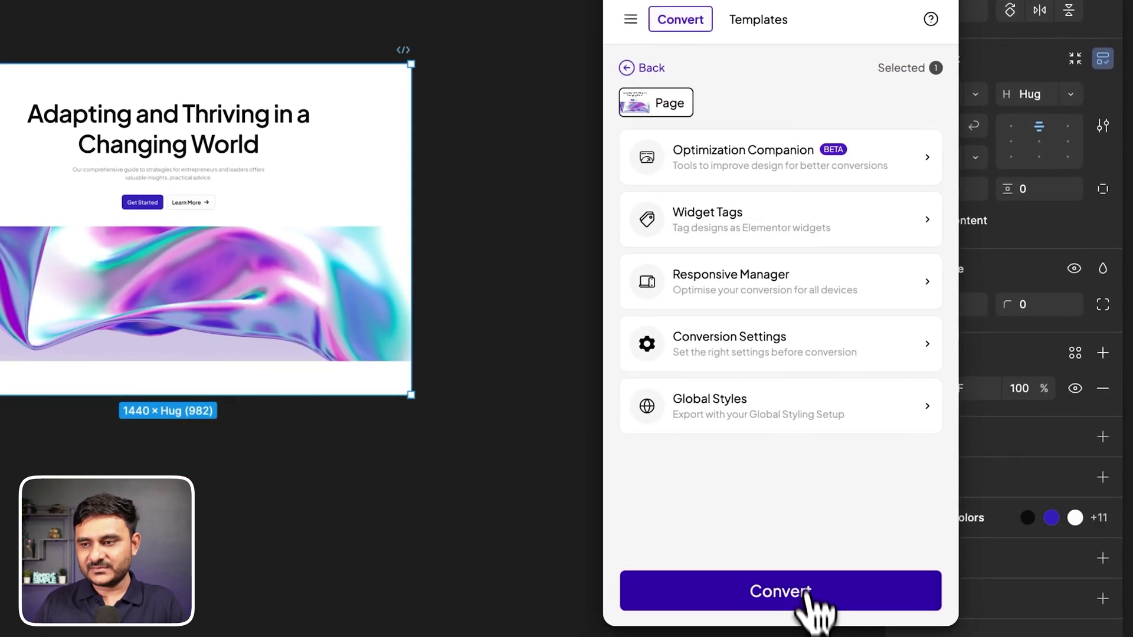
pyautogui.click(805, 592)
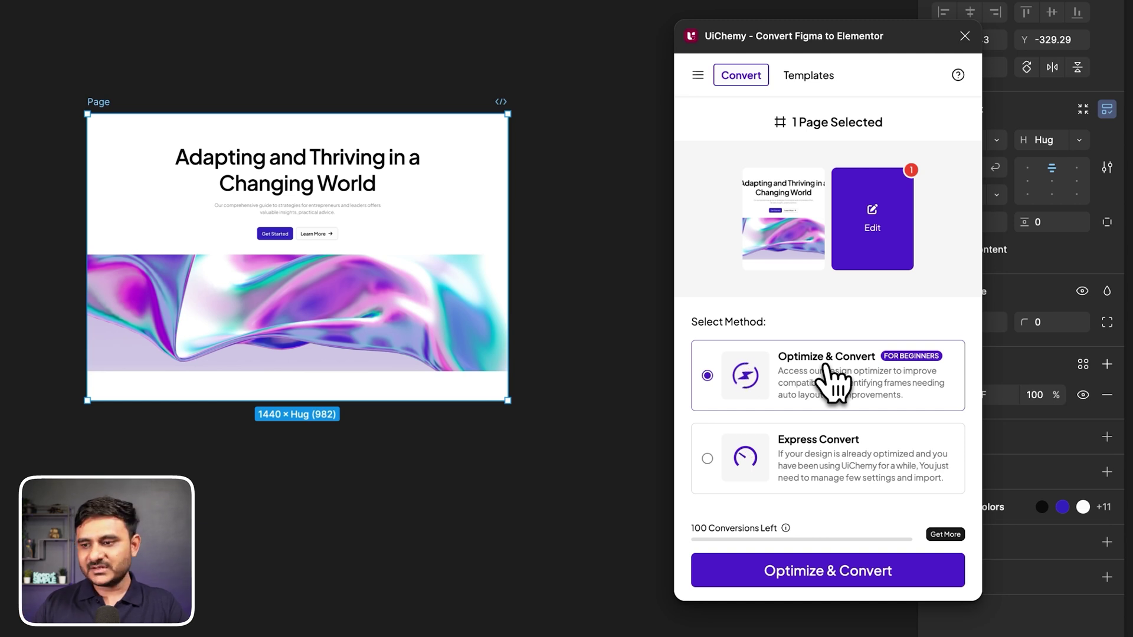
# Review Express Convert's settings, then choose Optimize & Convert and start optimizing the Page
pyautogui.click(822, 448)
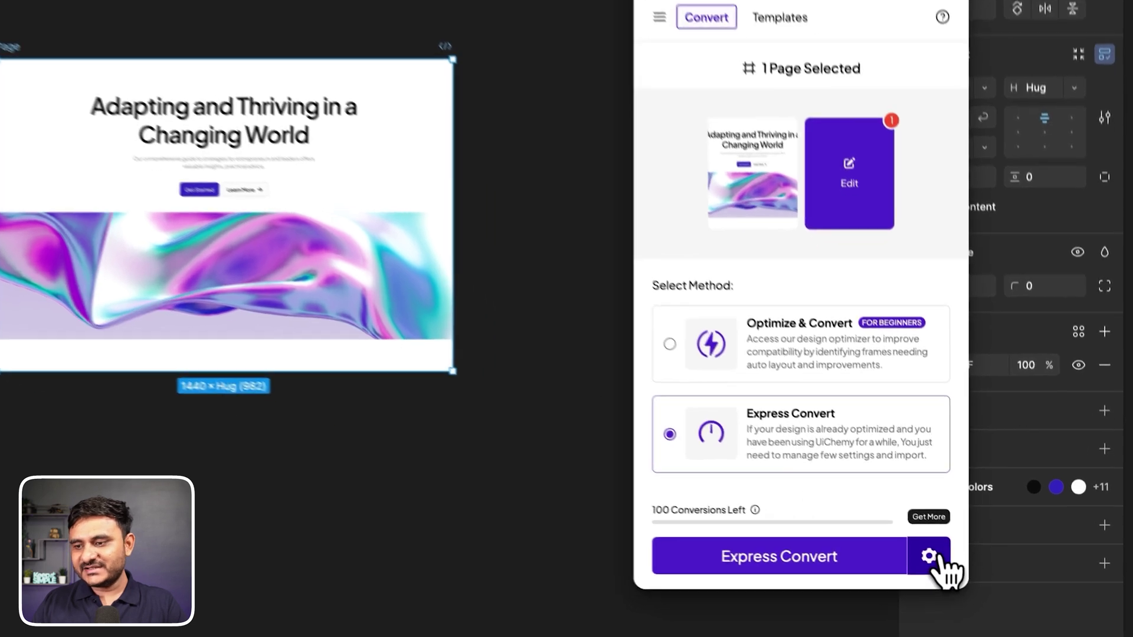
pyautogui.click(946, 570)
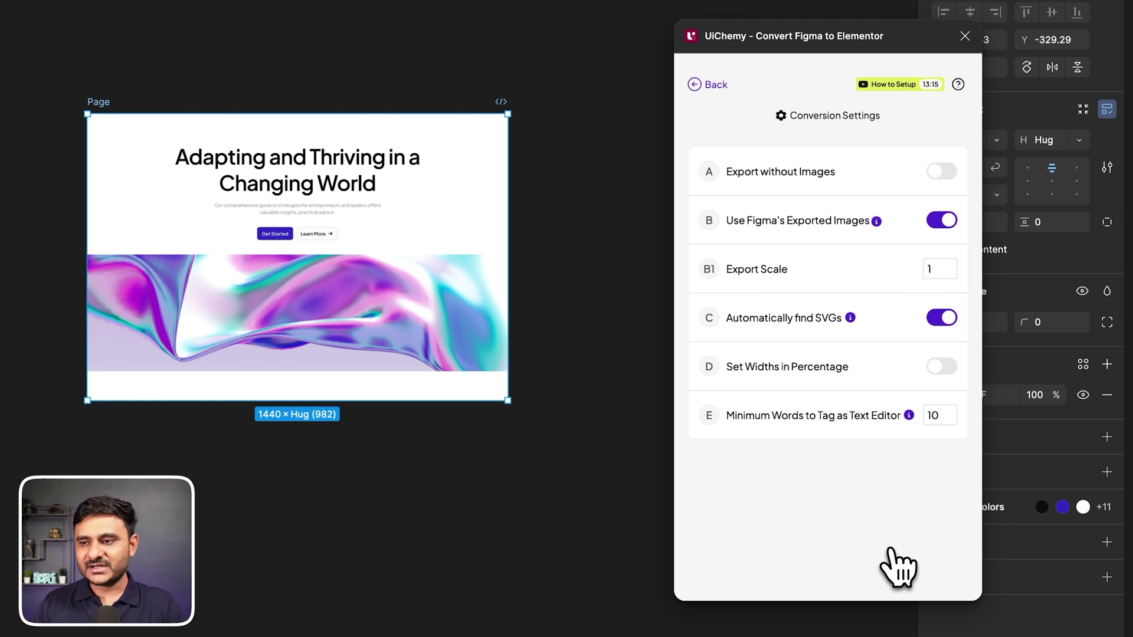
pyautogui.click(708, 84)
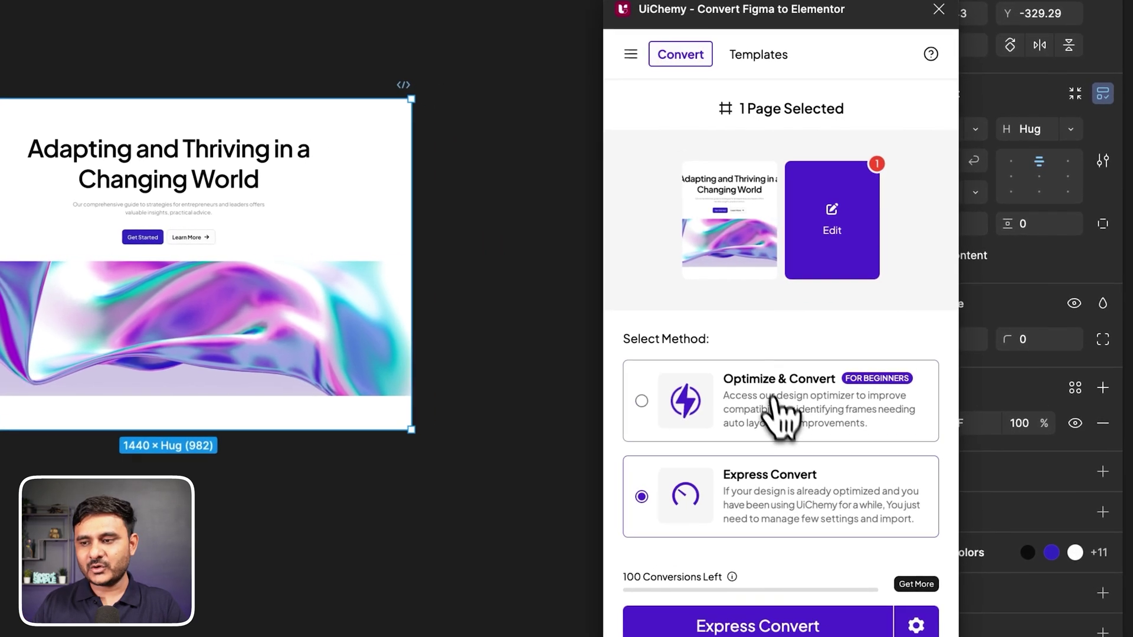
pyautogui.click(773, 402)
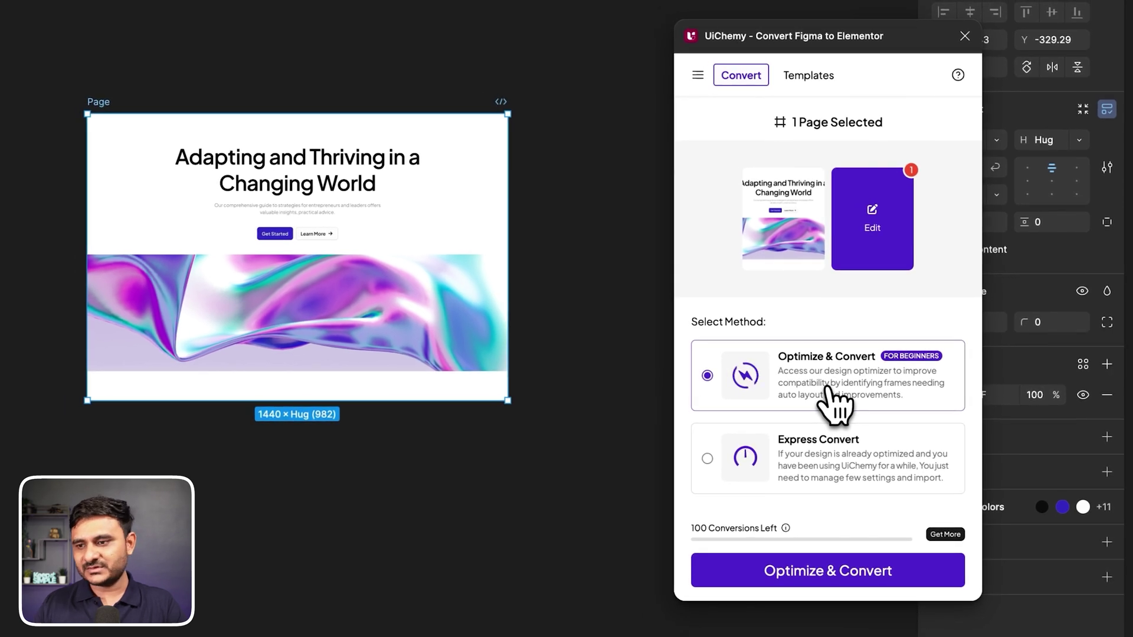
pyautogui.click(838, 567)
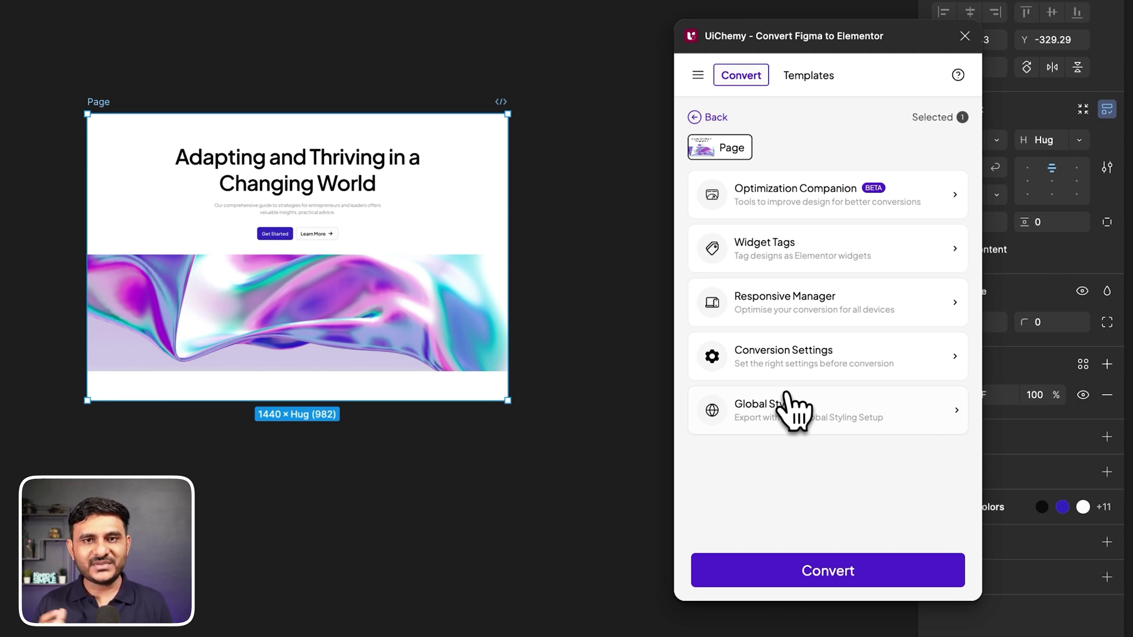
# In Optimization Companion, locate the flagged Arrow icon and Ignore All multi-layer media warnings
pyautogui.click(764, 209)
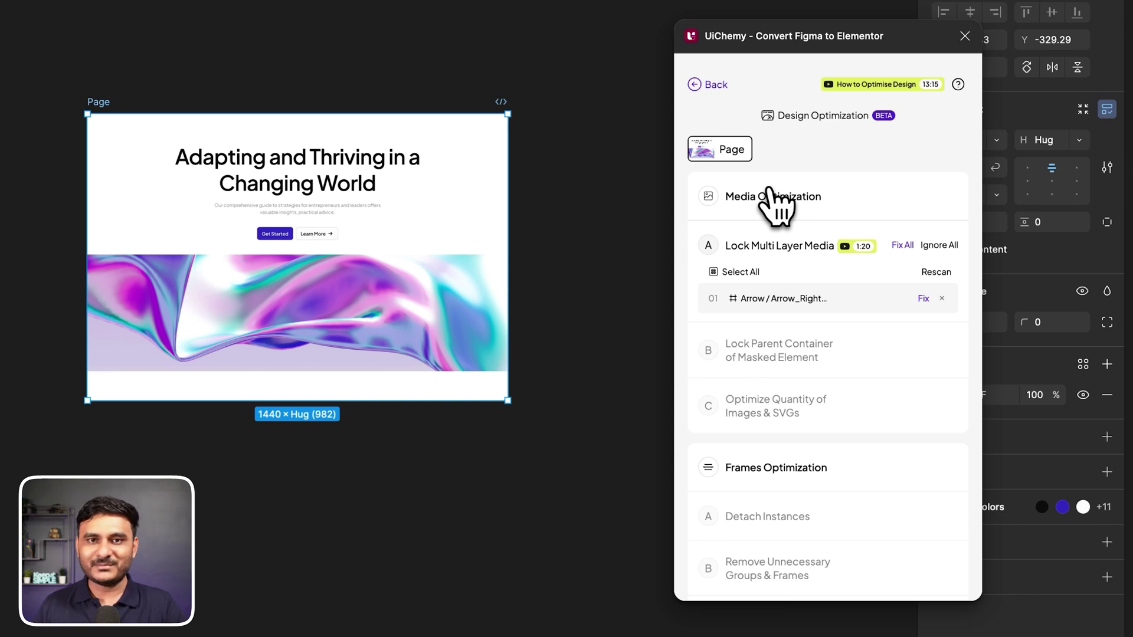
pyautogui.scroll(-2, 769, 187)
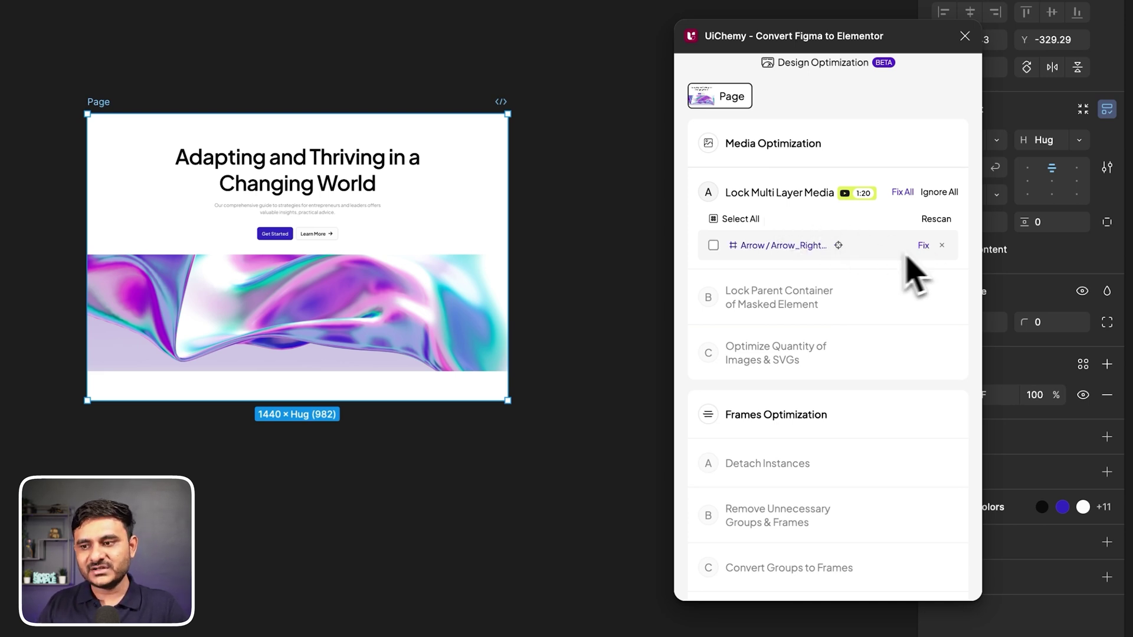
pyautogui.click(839, 246)
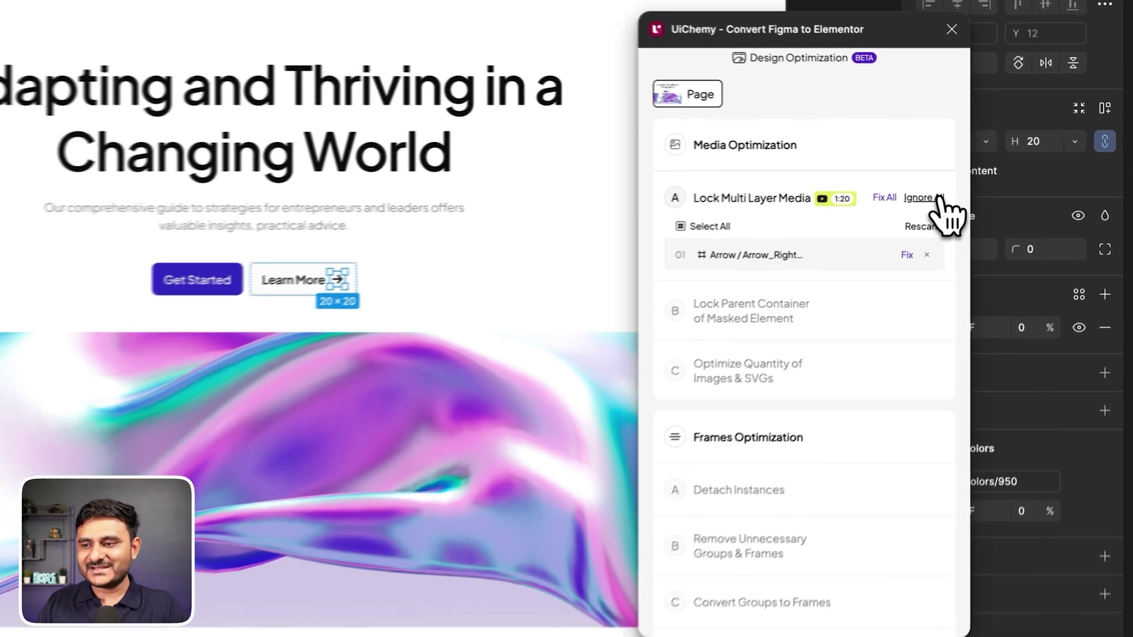
pyautogui.click(944, 192)
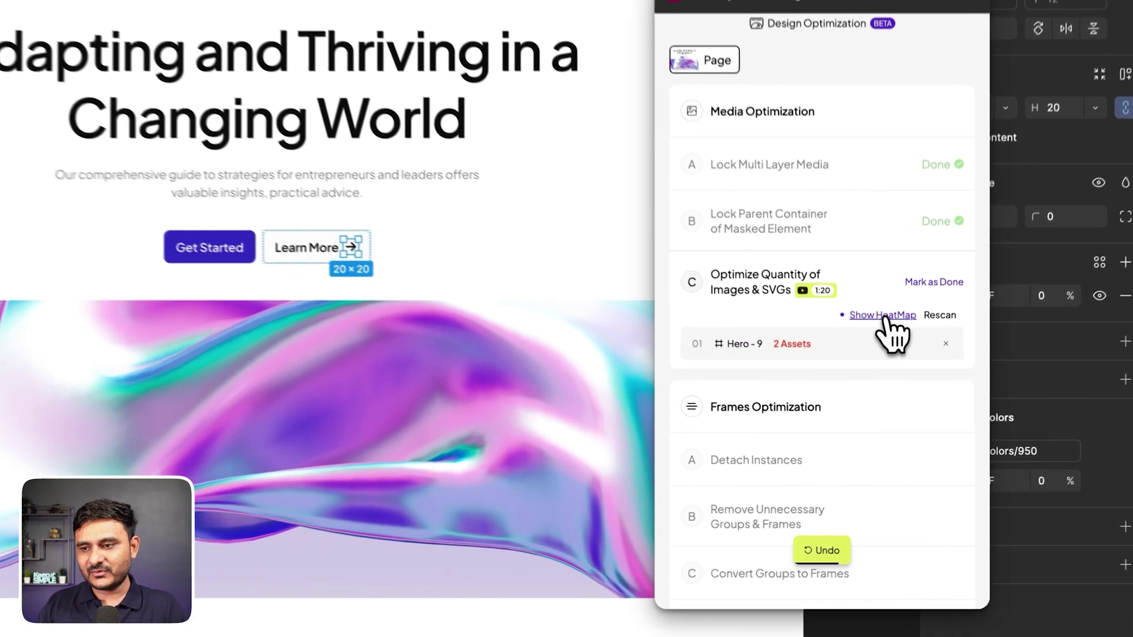
pyautogui.click(885, 331)
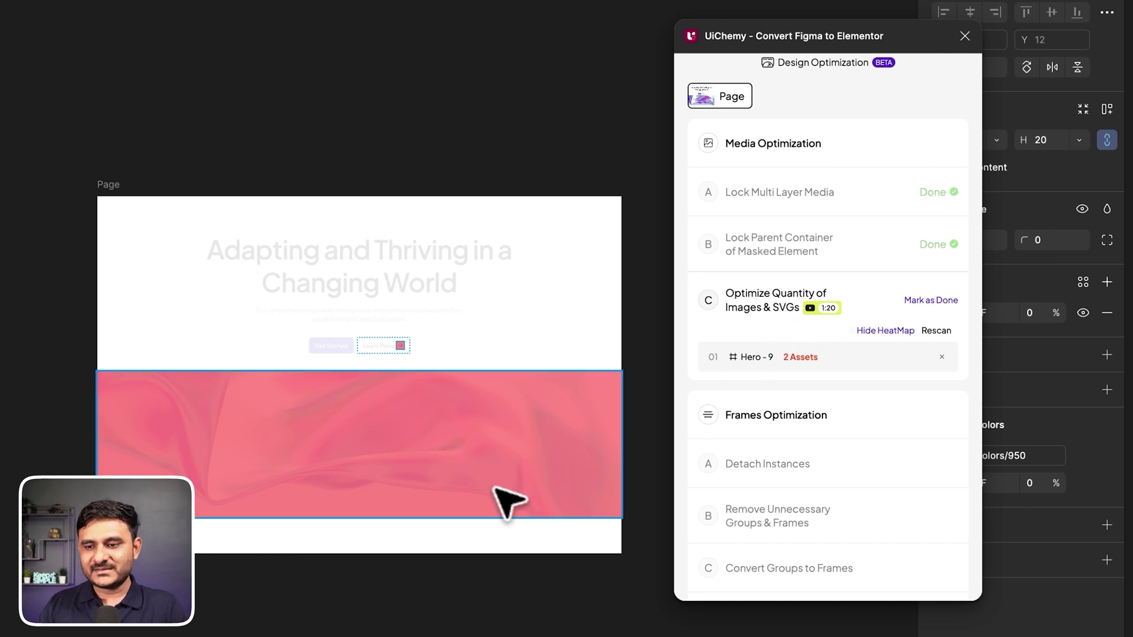
pyautogui.scroll(3, 506, 498)
pyautogui.scroll(-1, 506, 501)
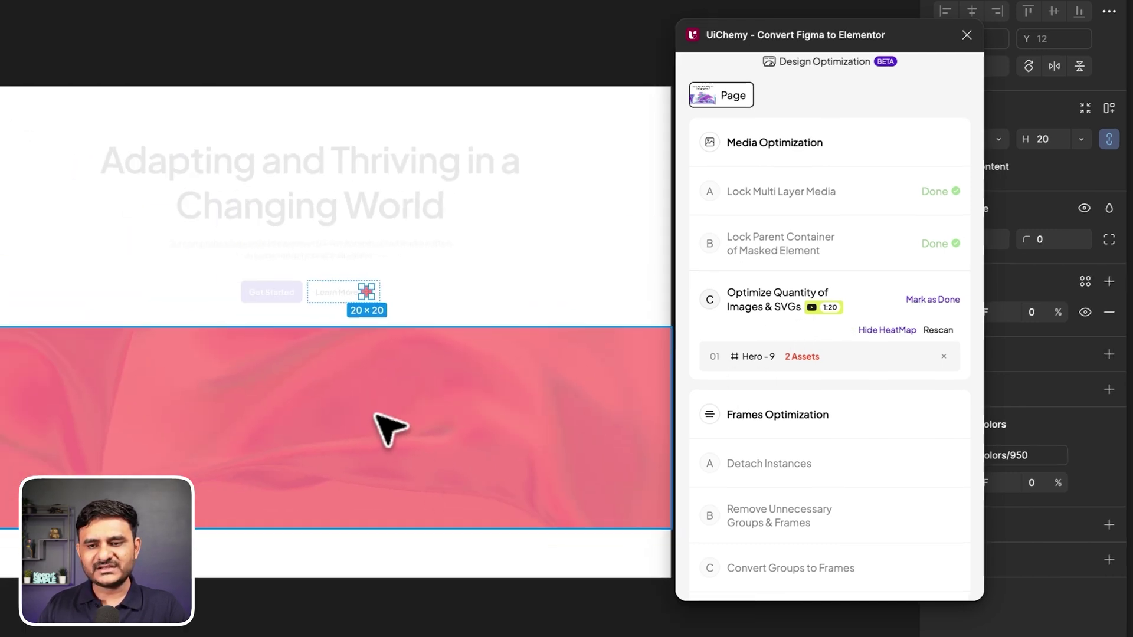
pyautogui.click(381, 413)
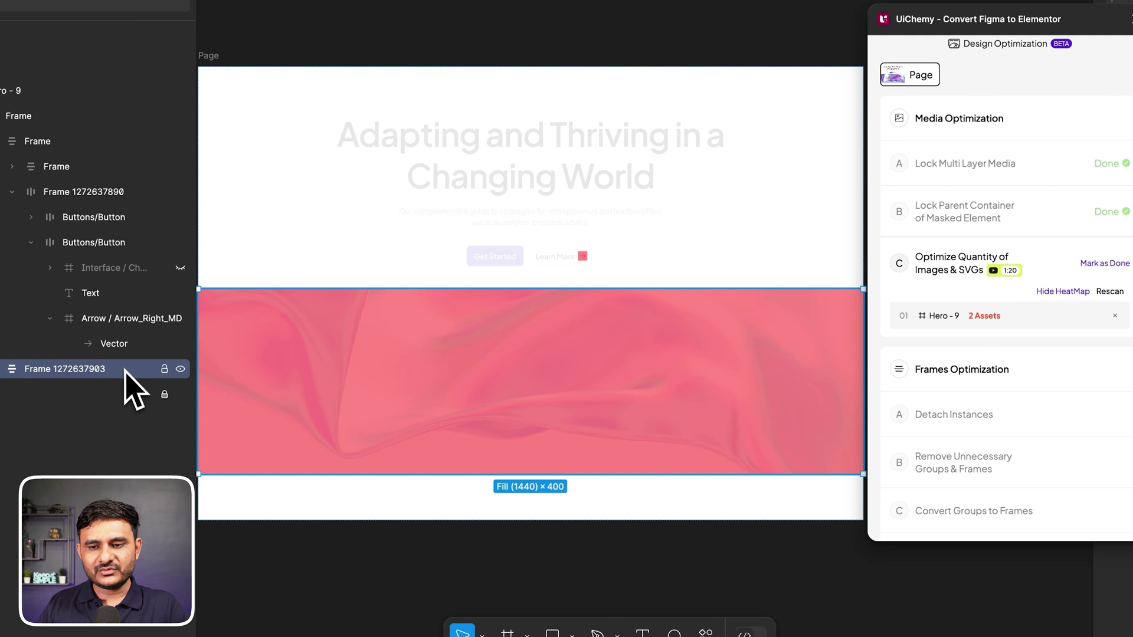
pyautogui.click(165, 370)
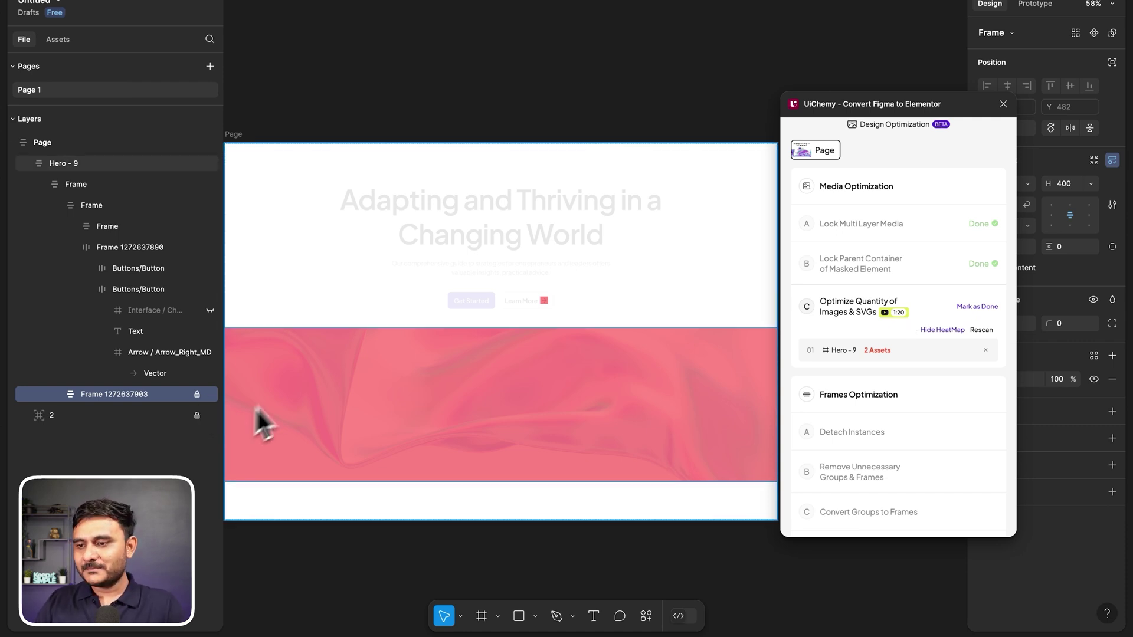
# Mark the Optimize Quantity of Images & SVGs check as Done and save the optimizations
pyautogui.click(976, 309)
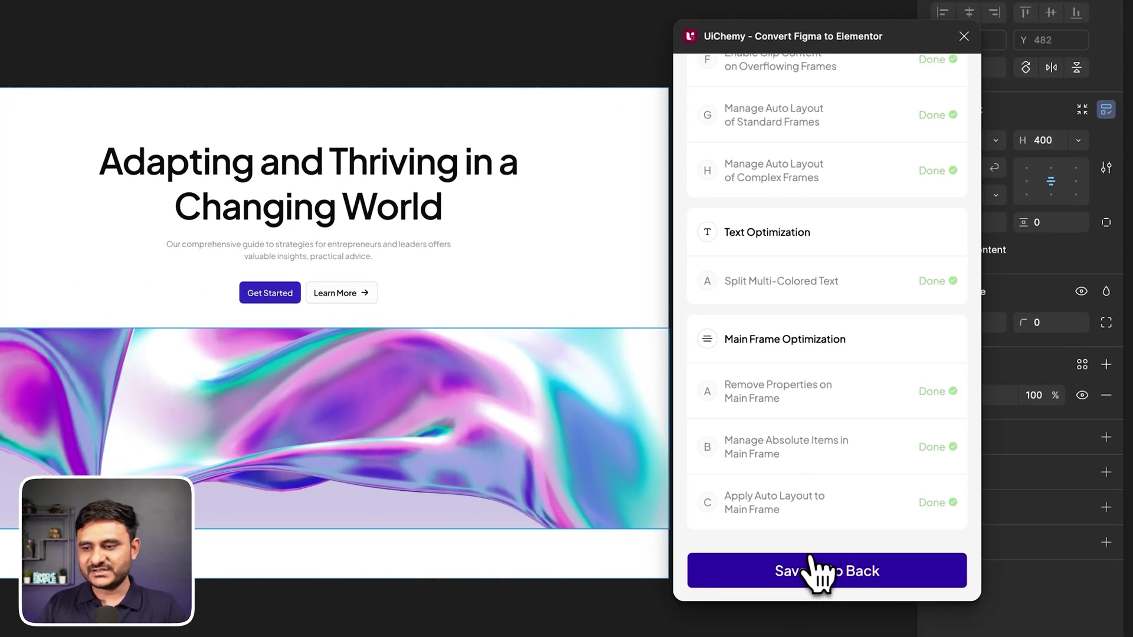
pyautogui.click(817, 571)
pyautogui.click(733, 236)
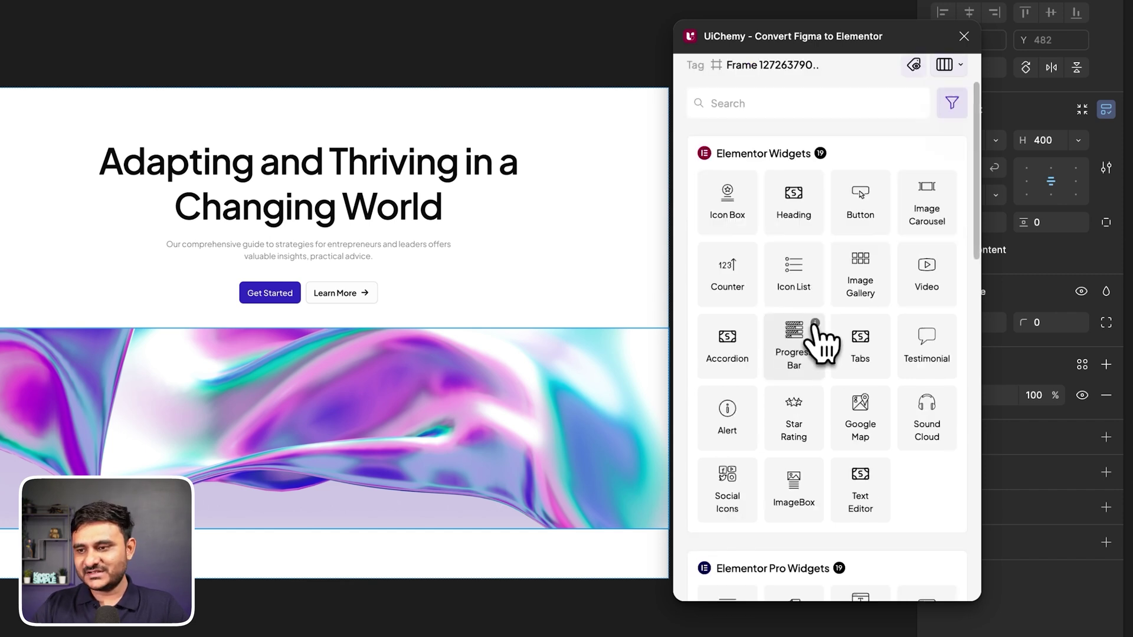
pyautogui.scroll(-2, 823, 340)
pyautogui.scroll(-3, 821, 343)
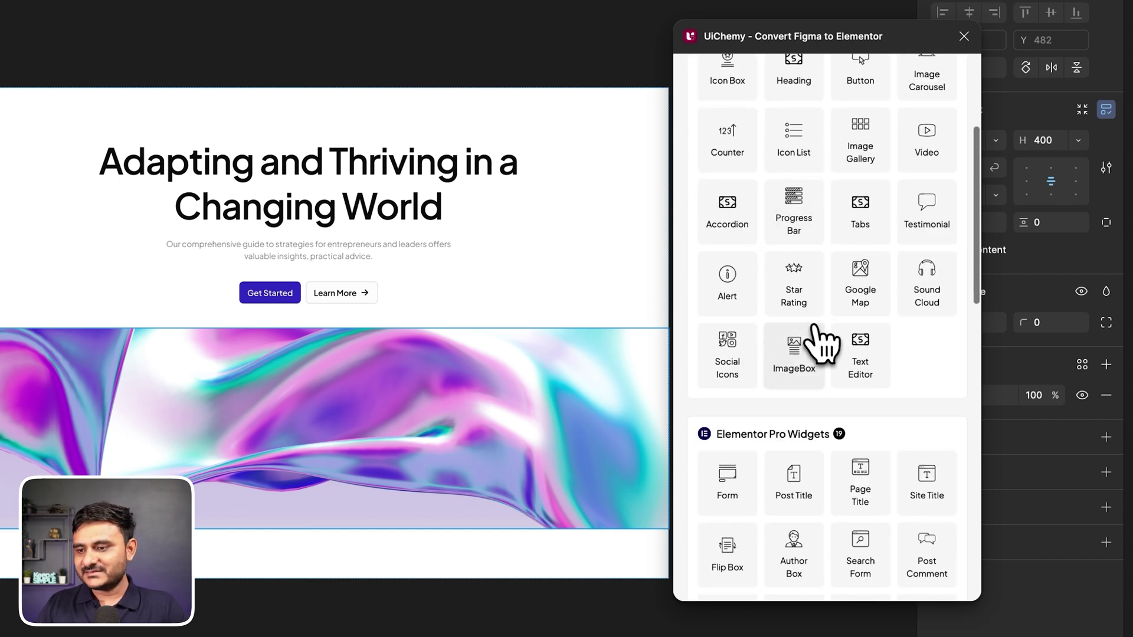
pyautogui.scroll(5, 815, 354)
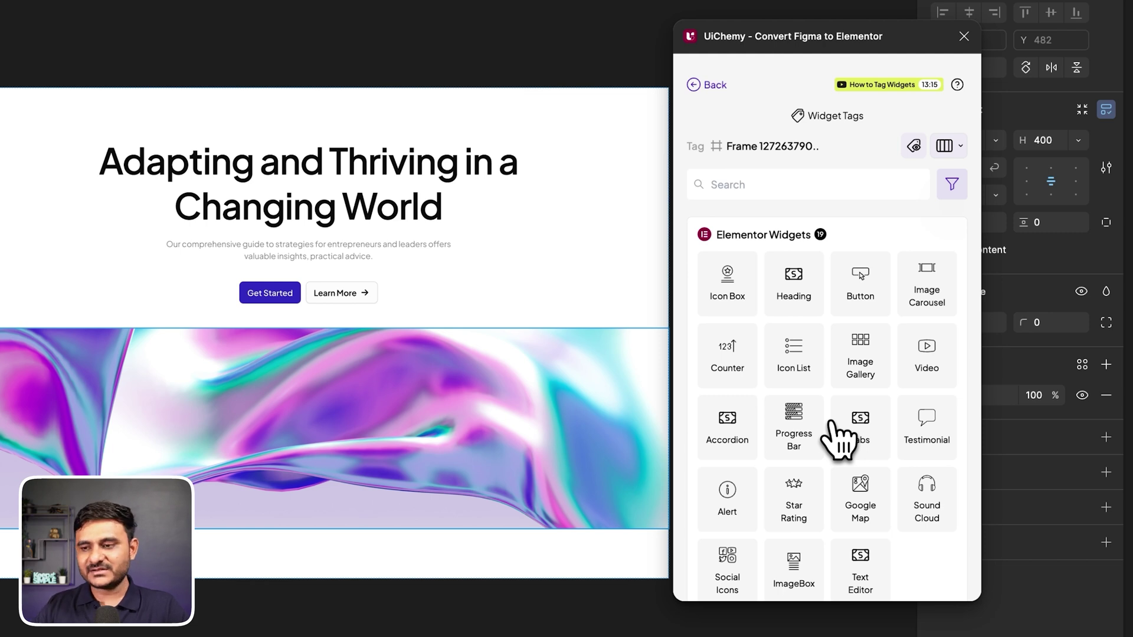
pyautogui.scroll(-15, 838, 437)
pyautogui.scroll(7, 838, 436)
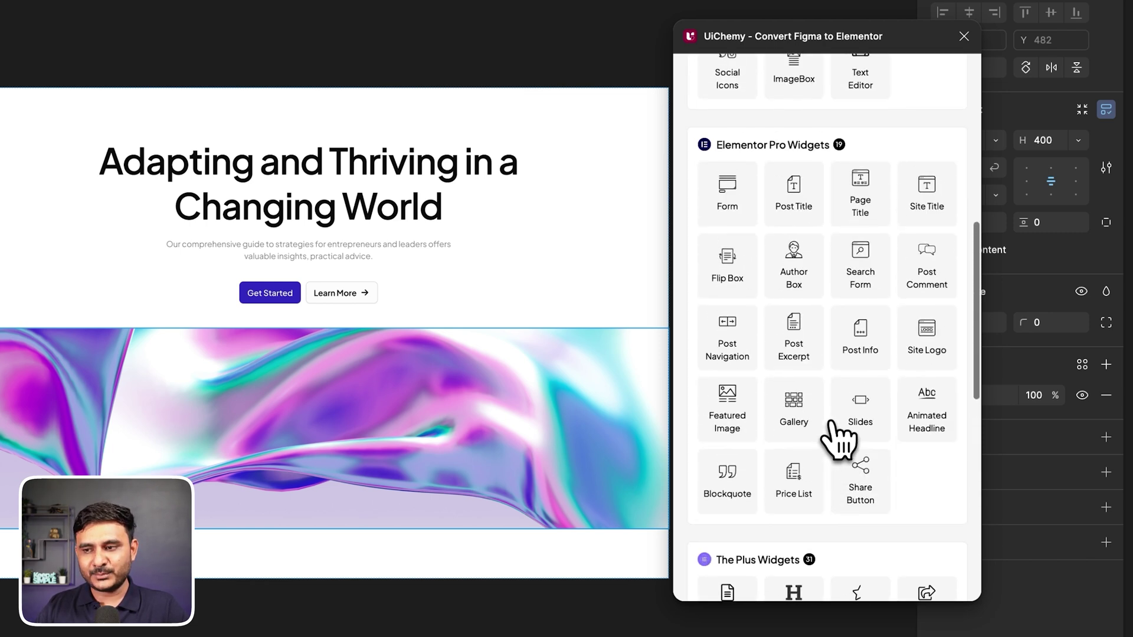
pyautogui.scroll(-5, 838, 436)
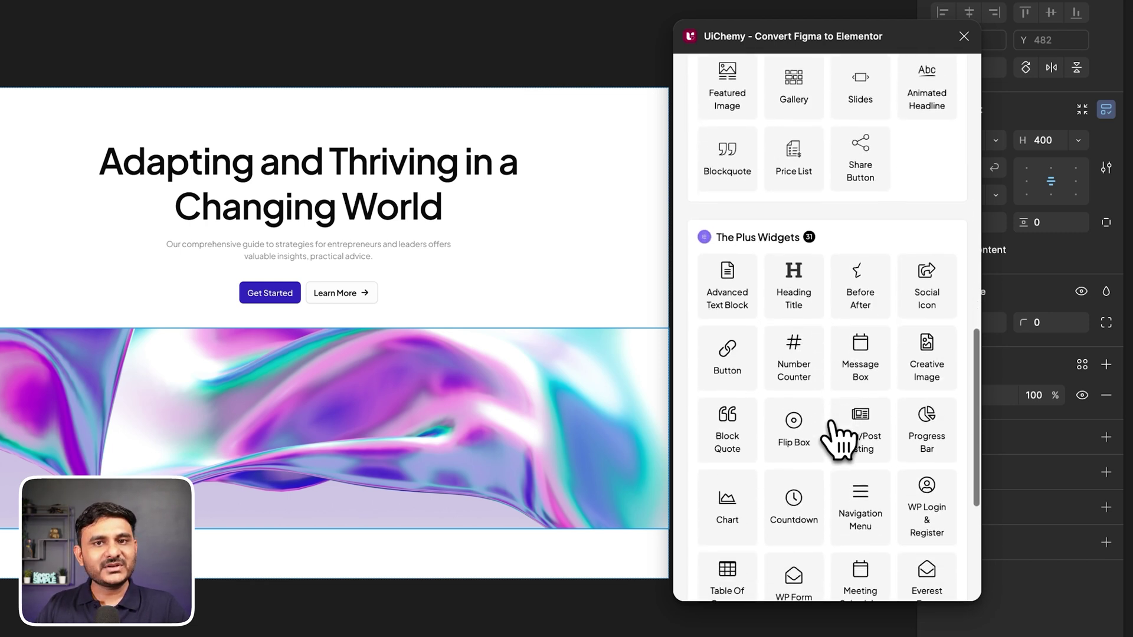
pyautogui.scroll(-2, 838, 437)
pyautogui.scroll(10, 838, 437)
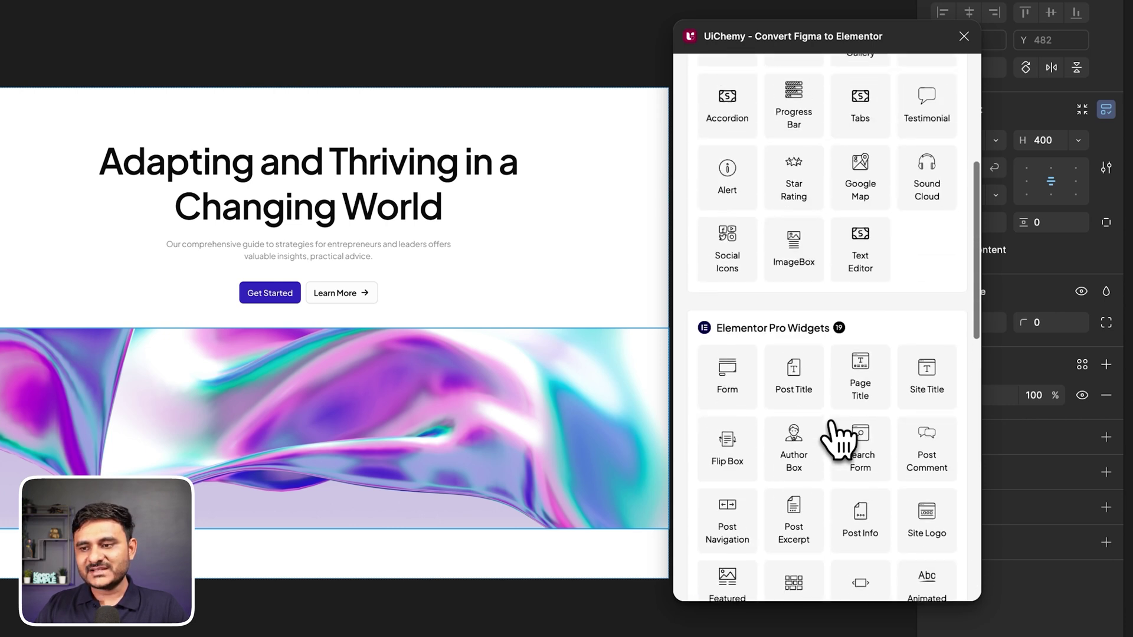
pyautogui.scroll(5, 838, 437)
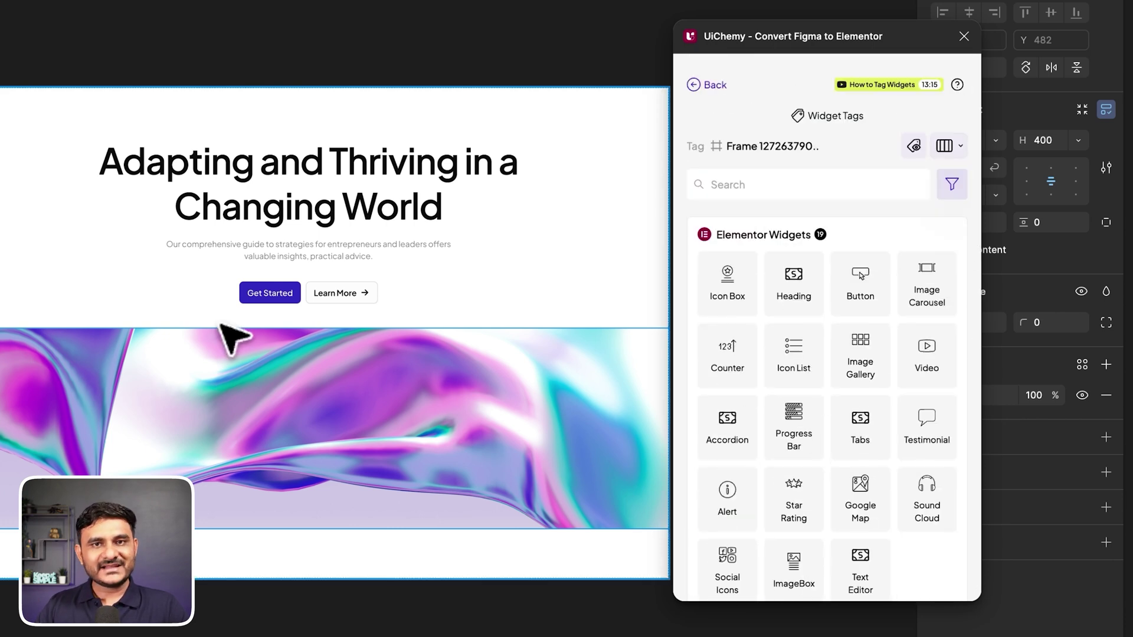
# Select the Get Started button layer to inspect its existing UiChemy widget tag
pyautogui.click(255, 293)
pyautogui.scroll(5, 254, 298)
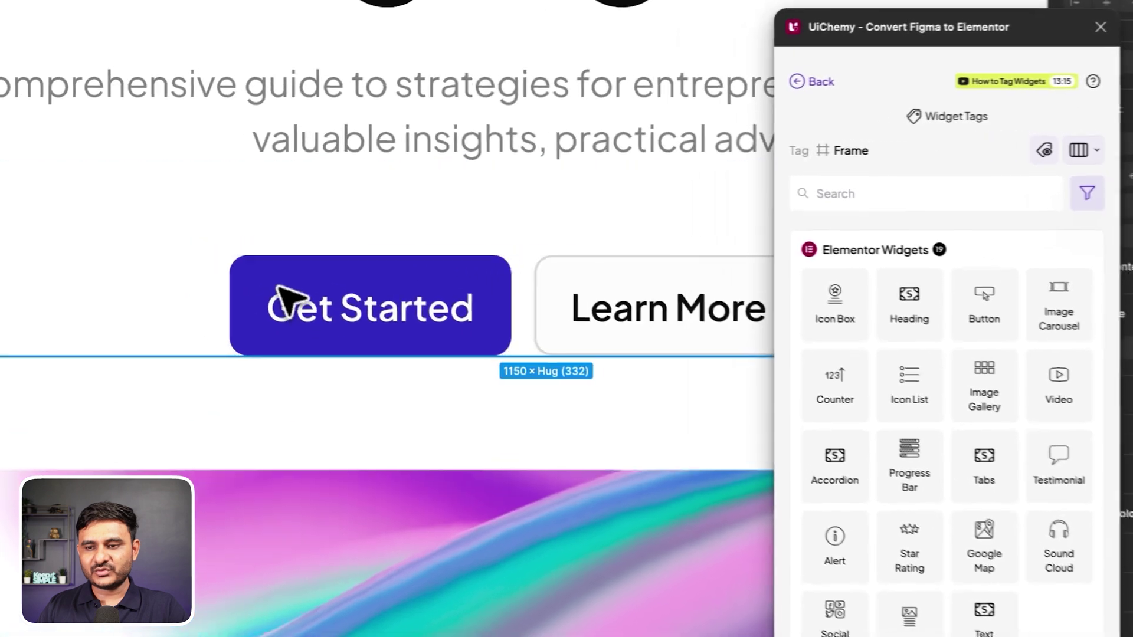
pyautogui.doubleClick(277, 288)
pyautogui.doubleClick(278, 287)
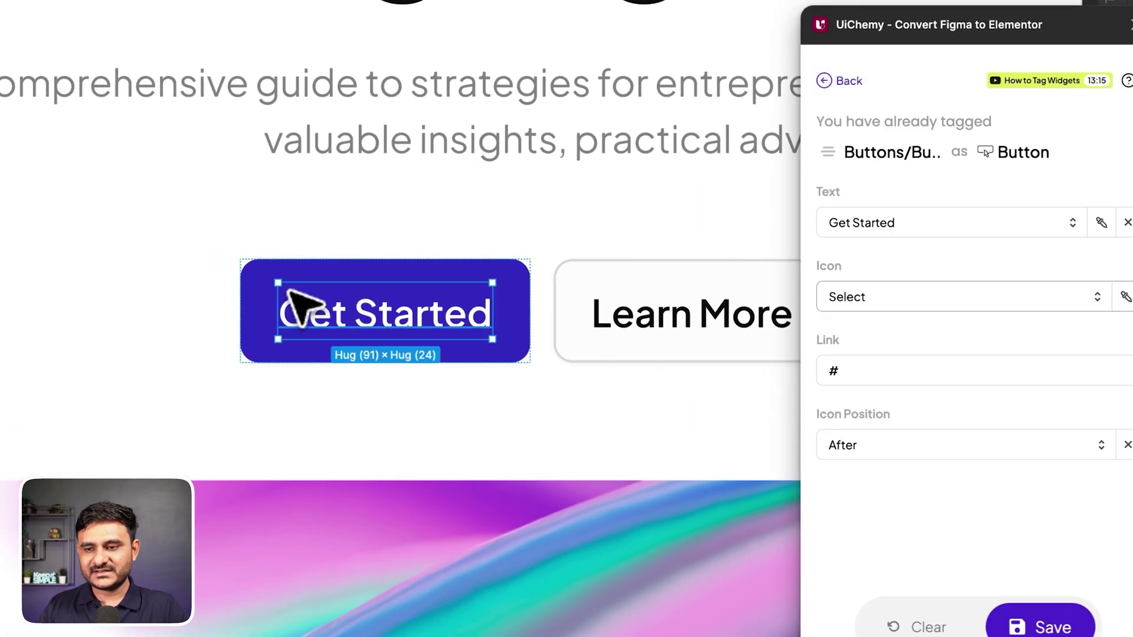
pyautogui.press('Escape')
pyautogui.press('Escape')
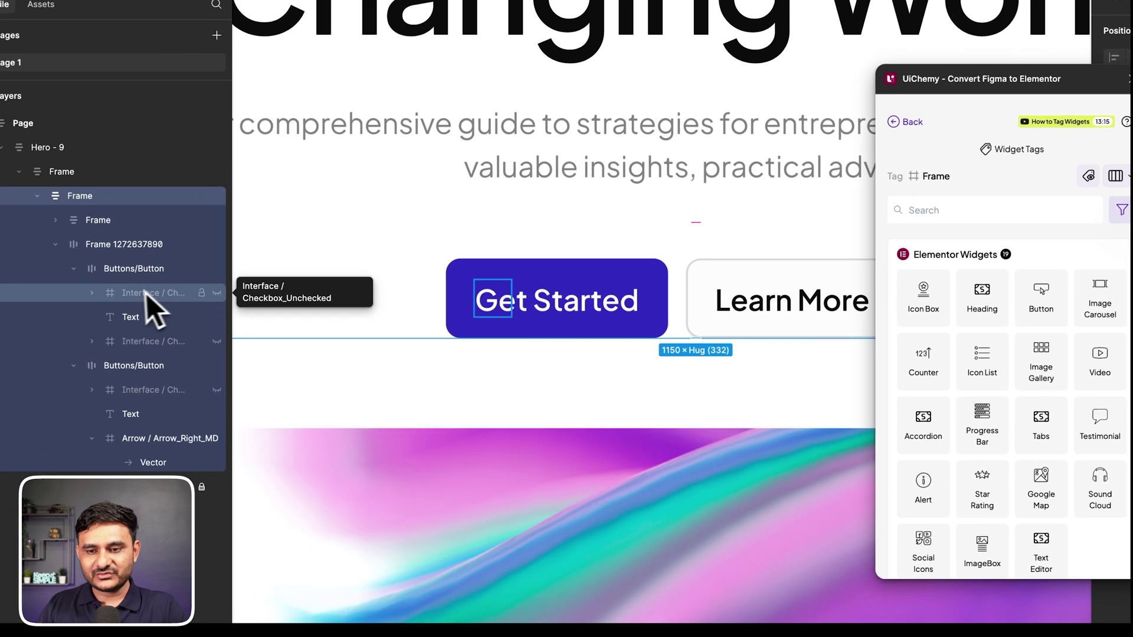
pyautogui.click(124, 269)
pyautogui.click(116, 244)
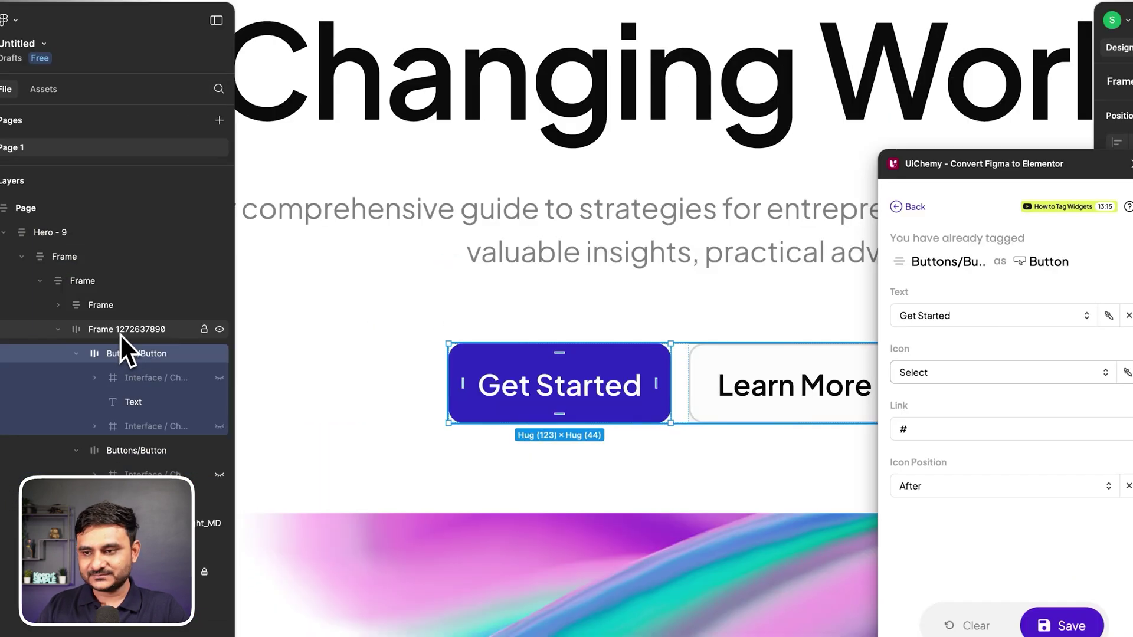
pyautogui.click(121, 270)
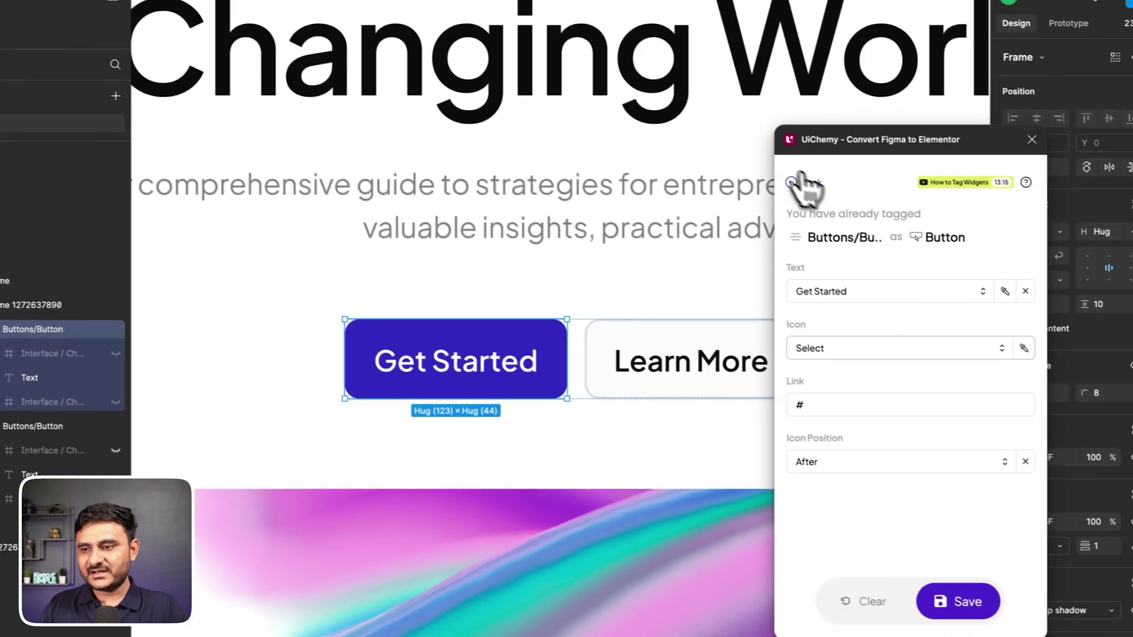
pyautogui.click(903, 206)
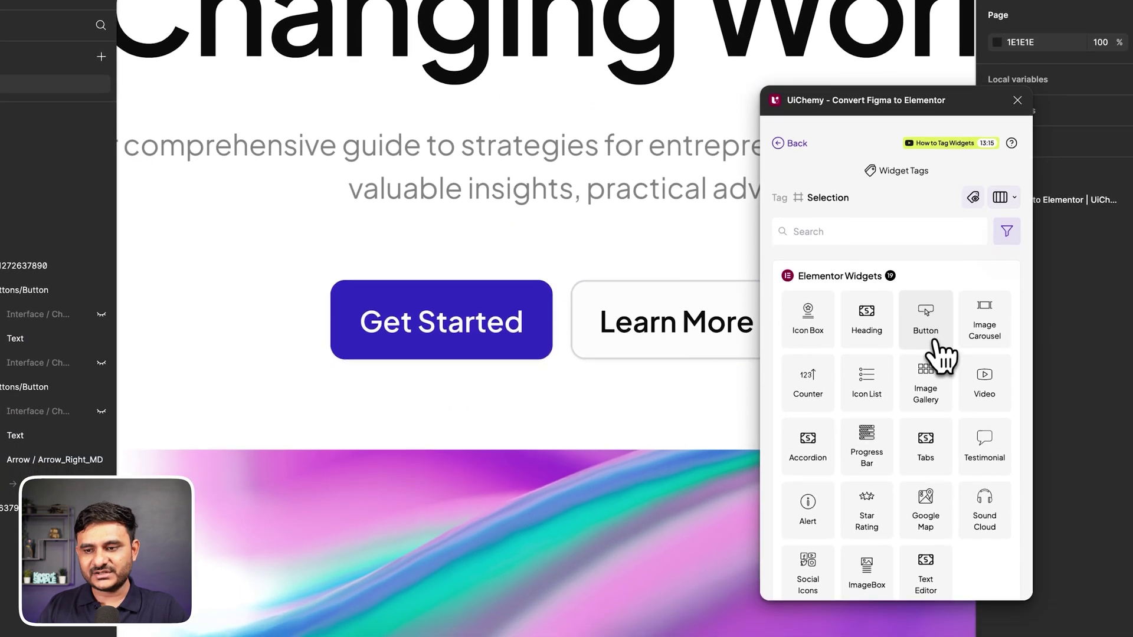
# Clear the Get Started button's old tag and re-tag it as a Button widget, checking its Link field
pyautogui.click(703, 313)
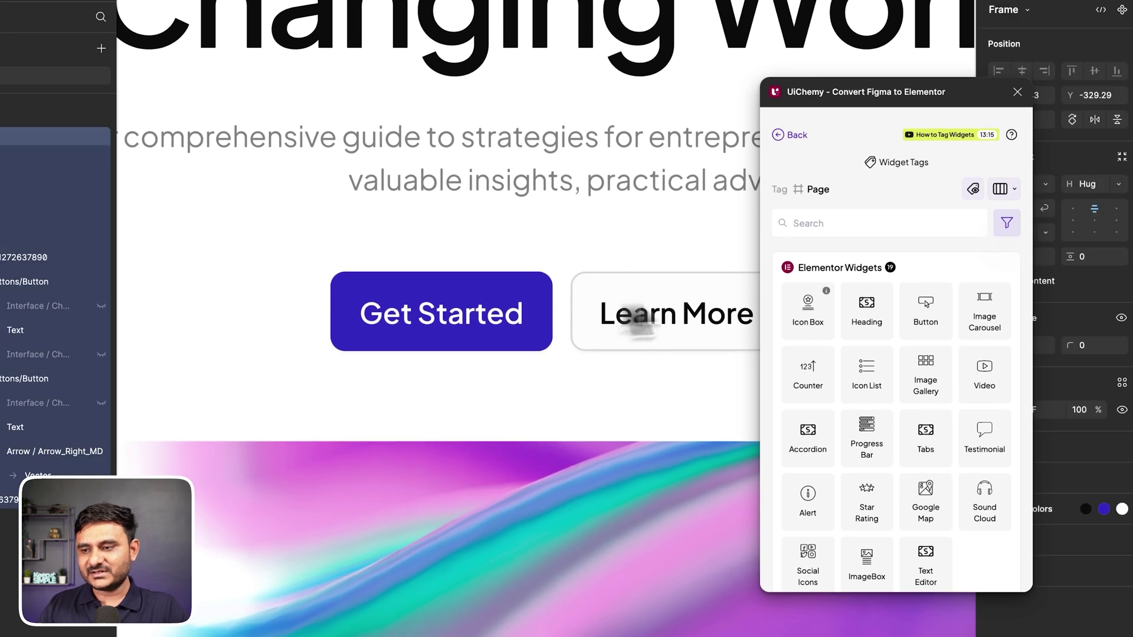
pyautogui.click(501, 314)
pyautogui.click(500, 315)
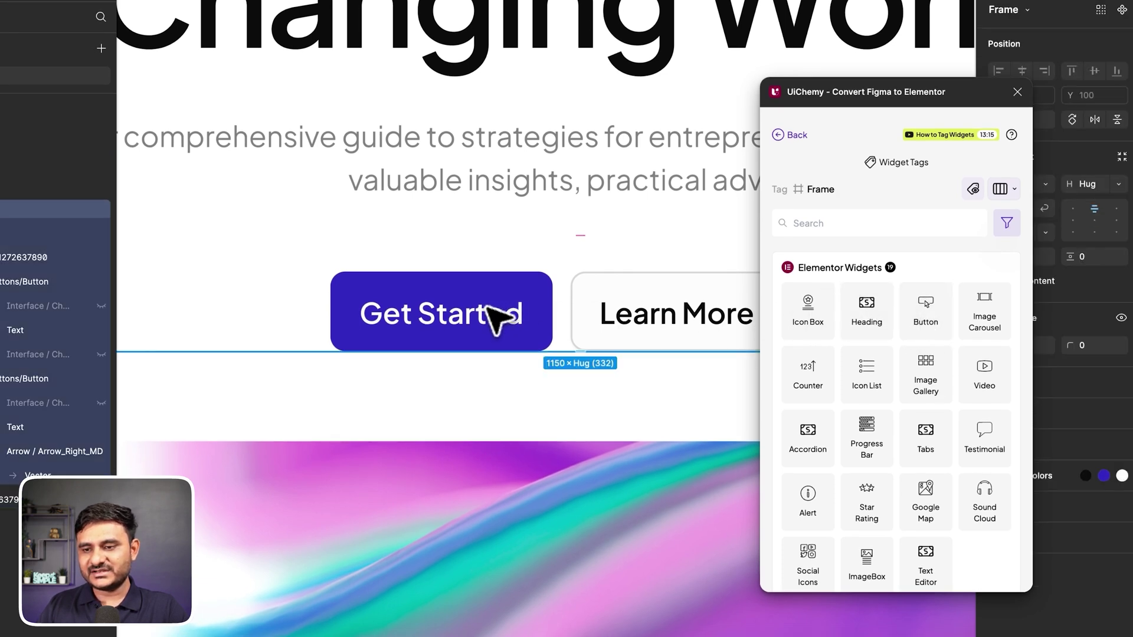
pyautogui.click(500, 316)
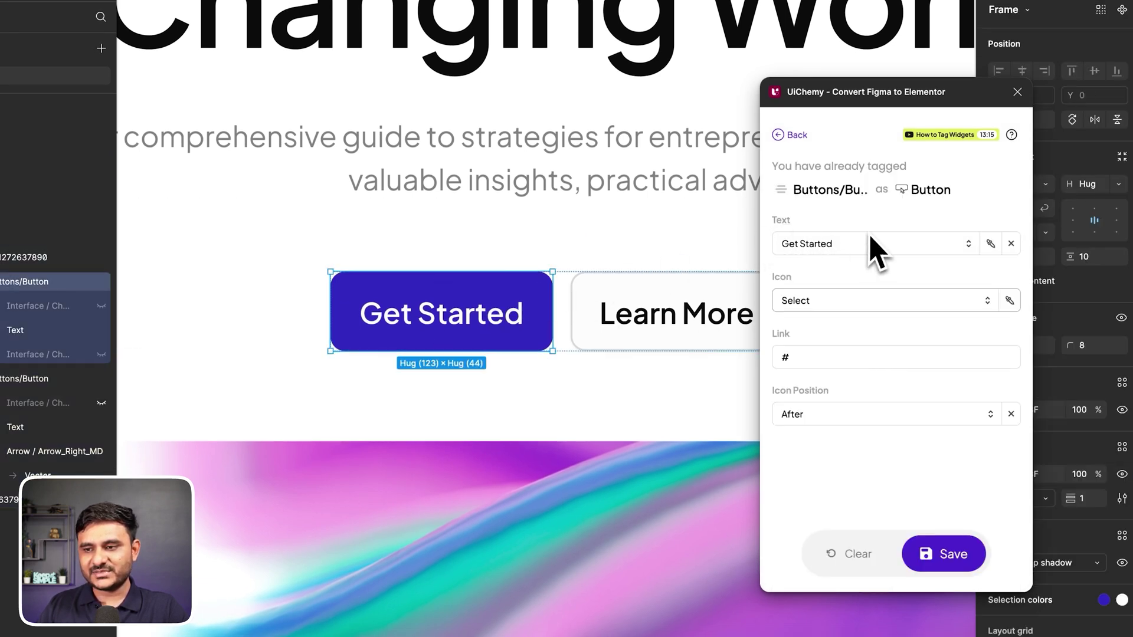
pyautogui.click(856, 553)
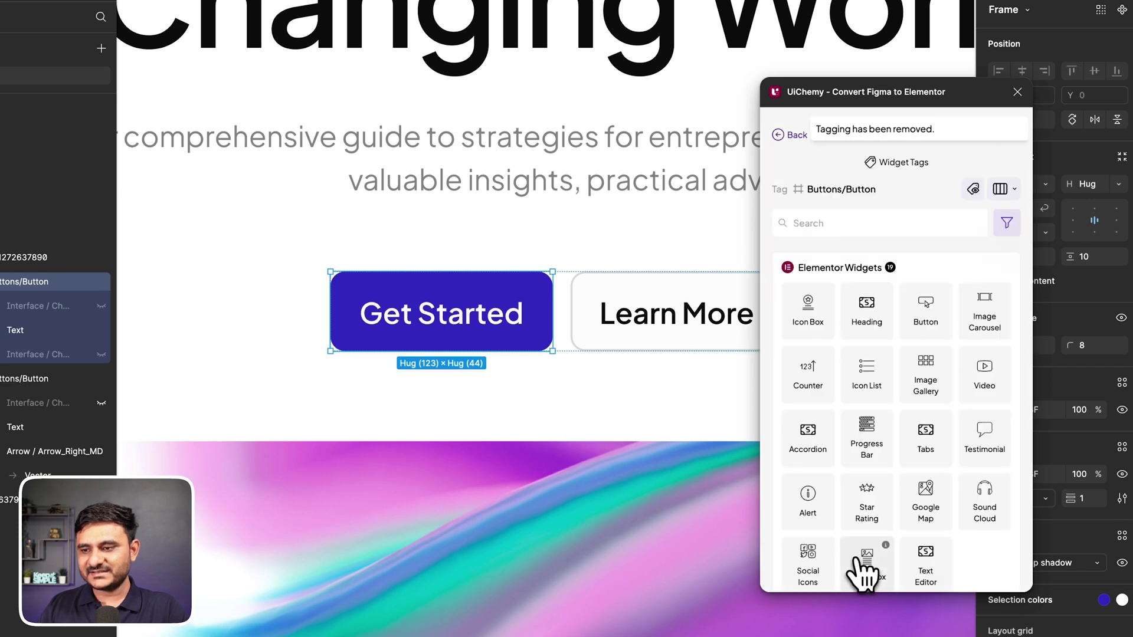
pyautogui.click(924, 324)
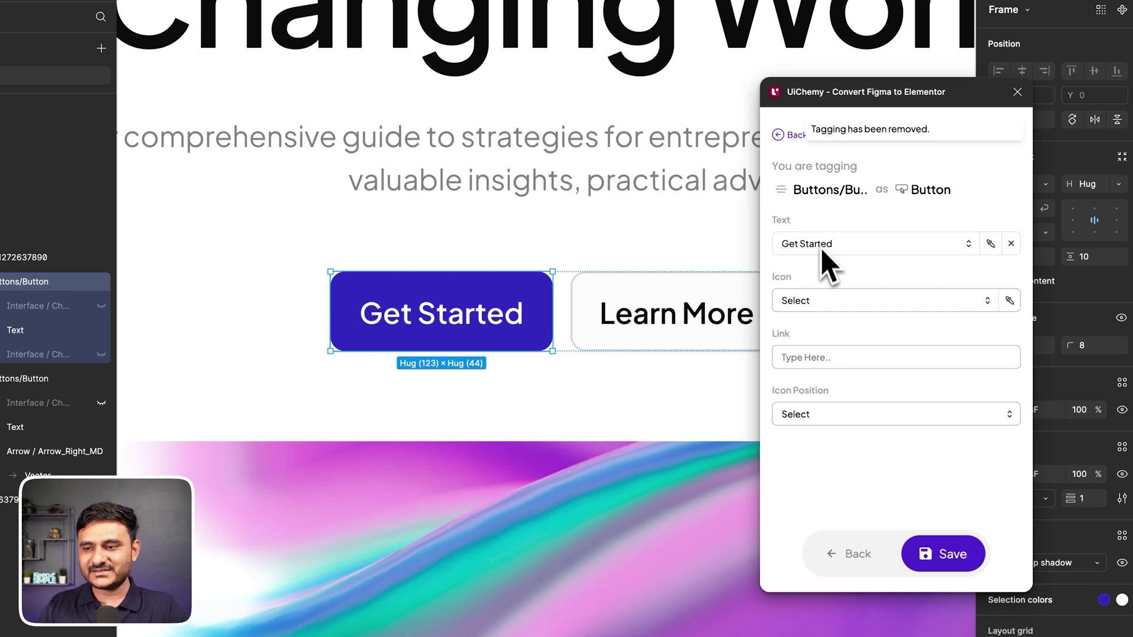
pyautogui.click(822, 358)
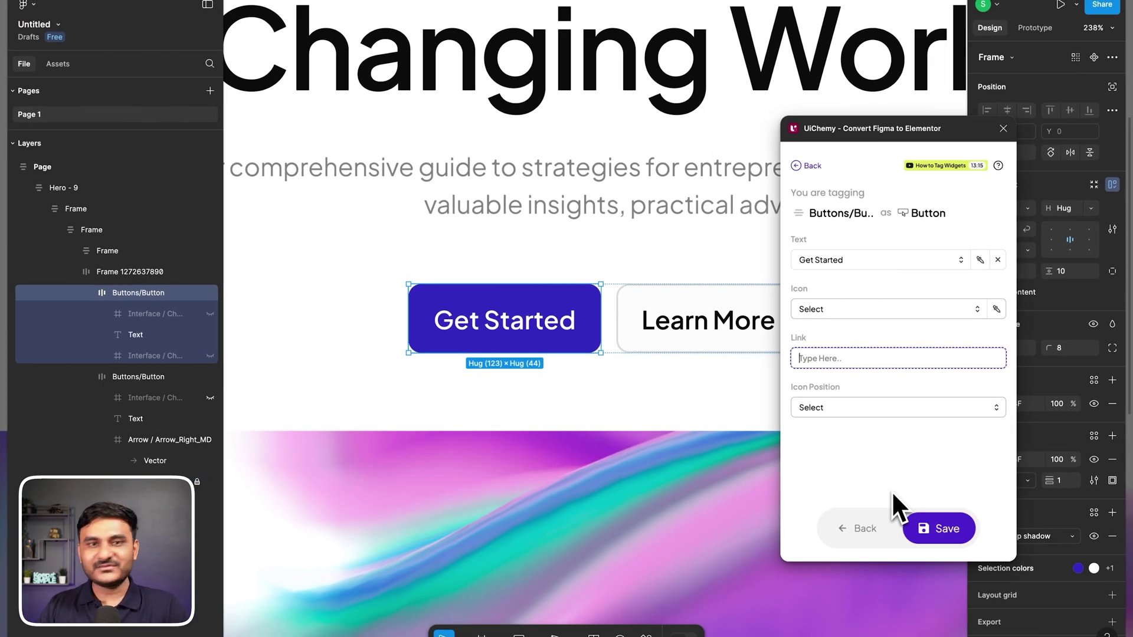
# Open the Responsive Manager and toggle between Custom and Recommended values
pyautogui.click(806, 165)
pyautogui.click(803, 182)
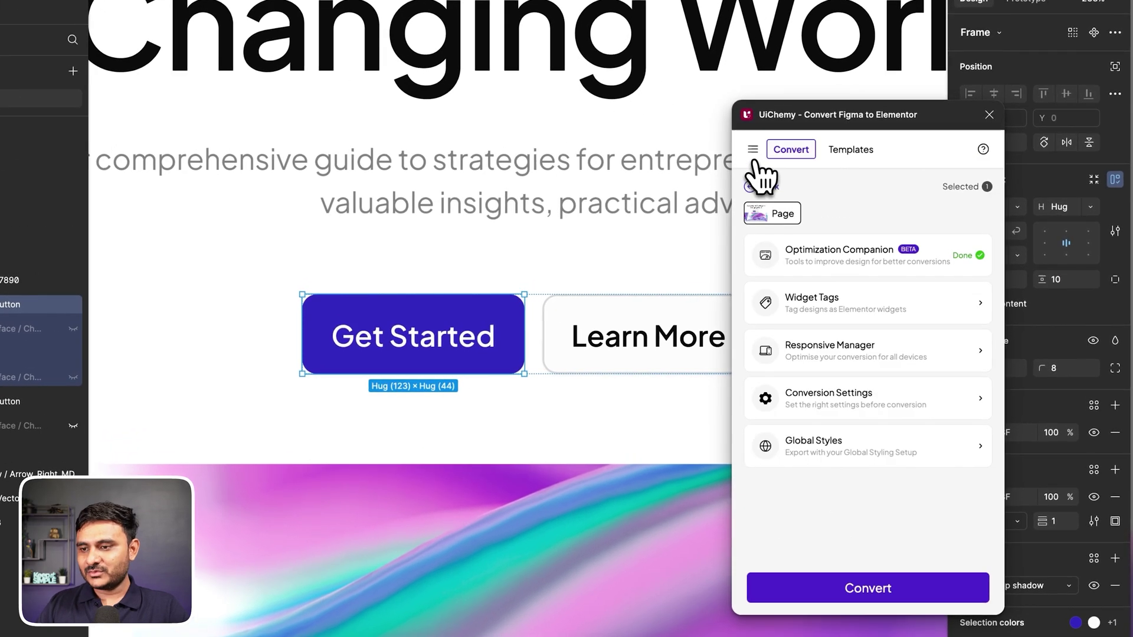
pyautogui.click(828, 363)
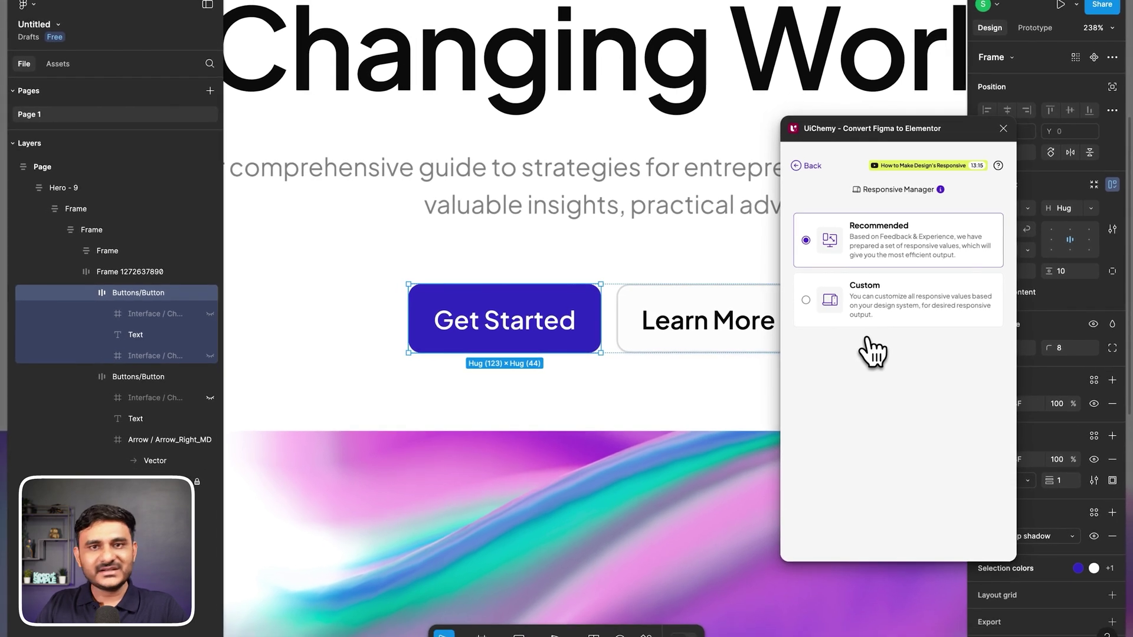
pyautogui.click(850, 304)
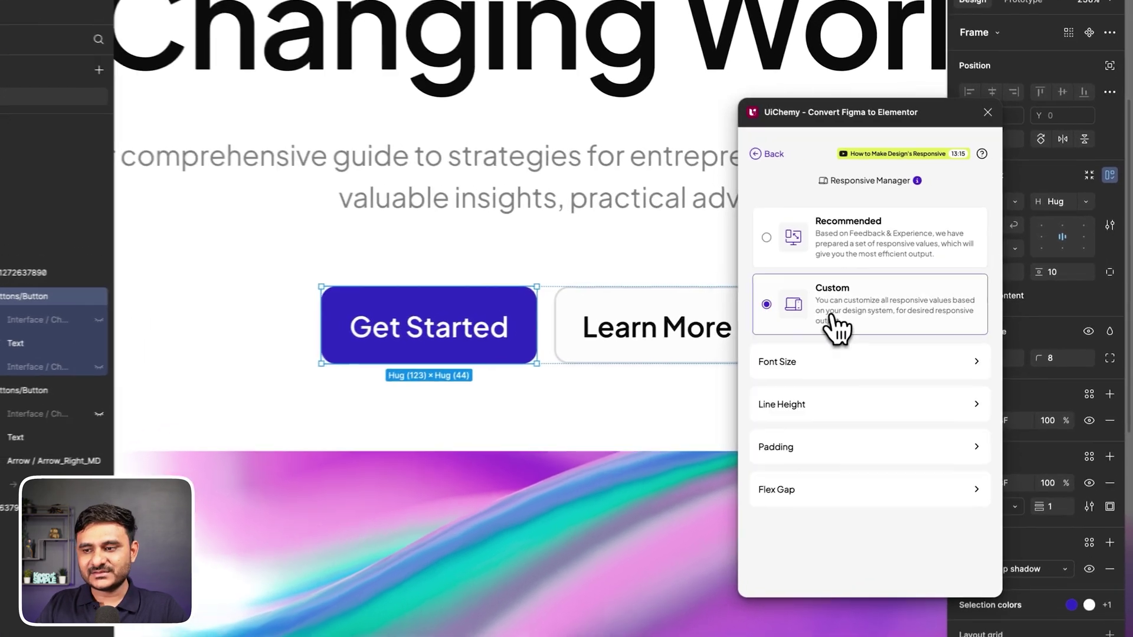
pyautogui.click(853, 248)
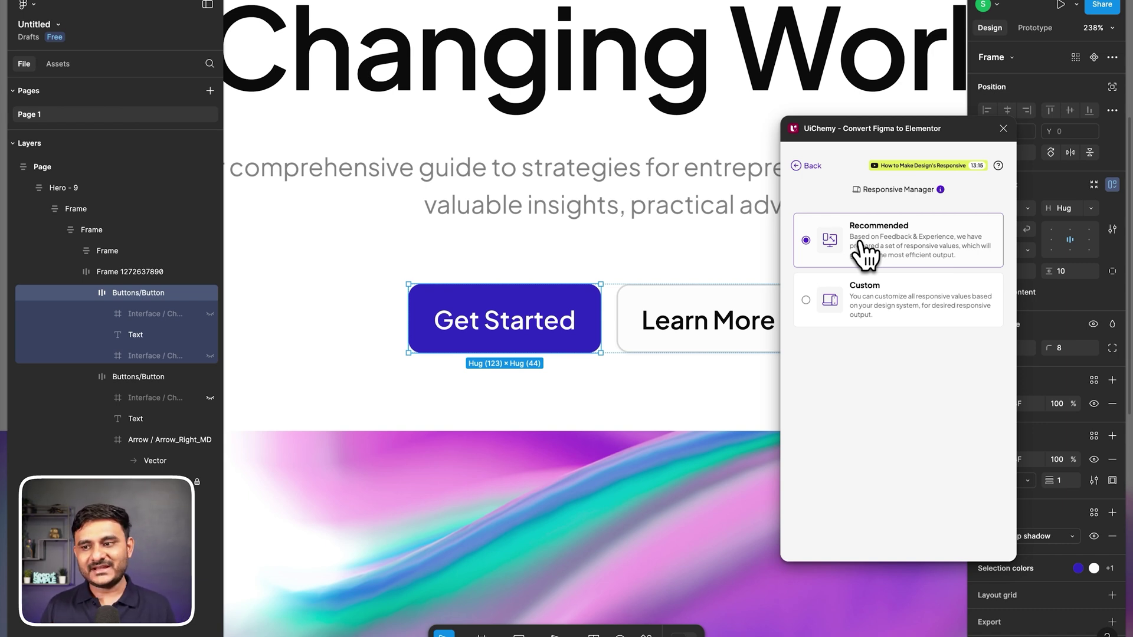
# Switch to Custom values and inspect the Font Size table, adding a Widescreen breakpoint column
pyautogui.click(872, 298)
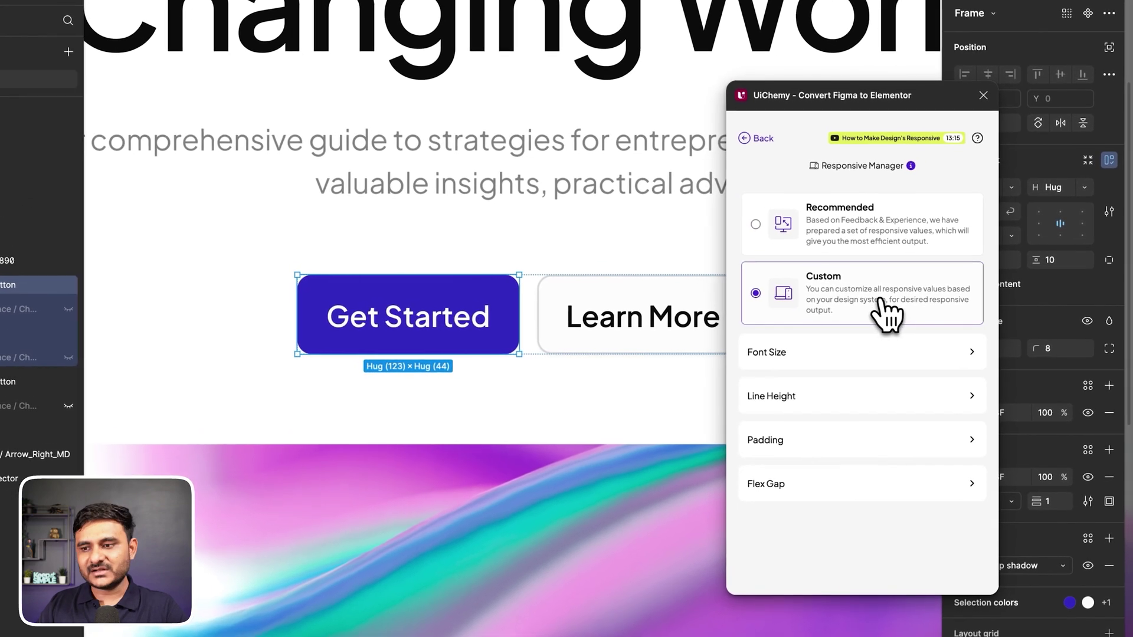
pyautogui.click(785, 353)
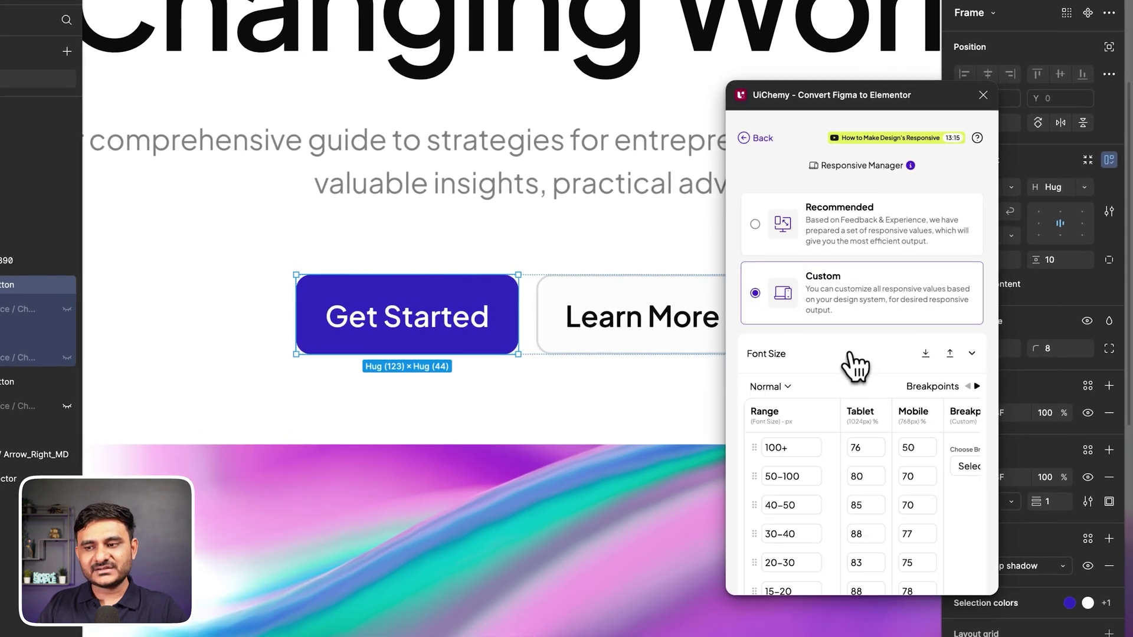
pyautogui.scroll(-2, 787, 370)
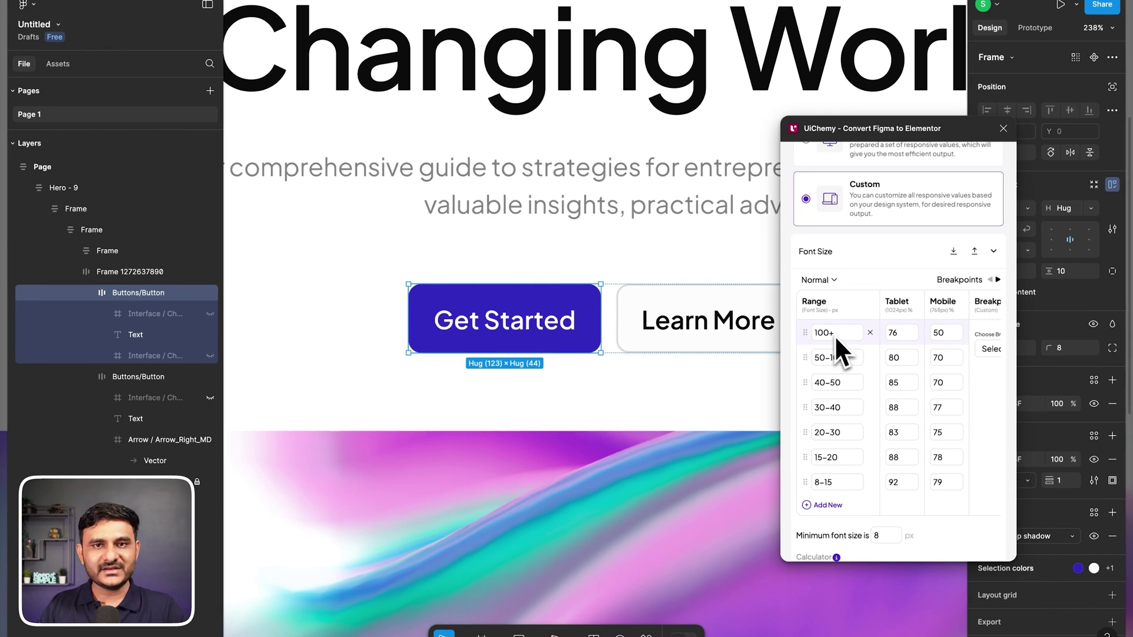
pyautogui.hscroll(3, 852, 345)
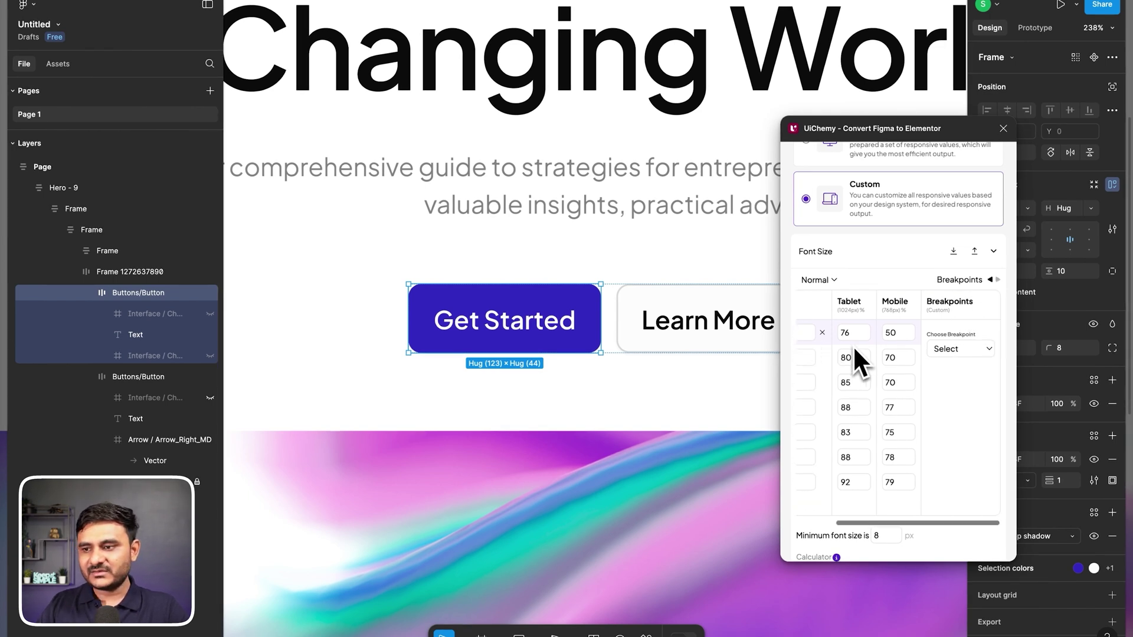
pyautogui.click(958, 348)
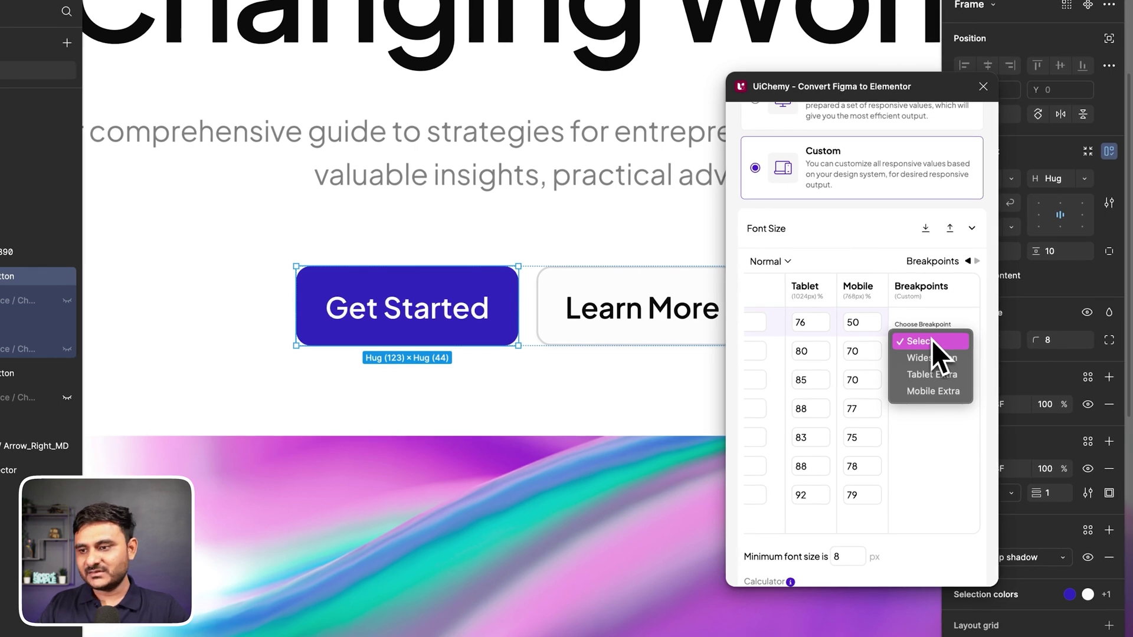
pyautogui.click(934, 358)
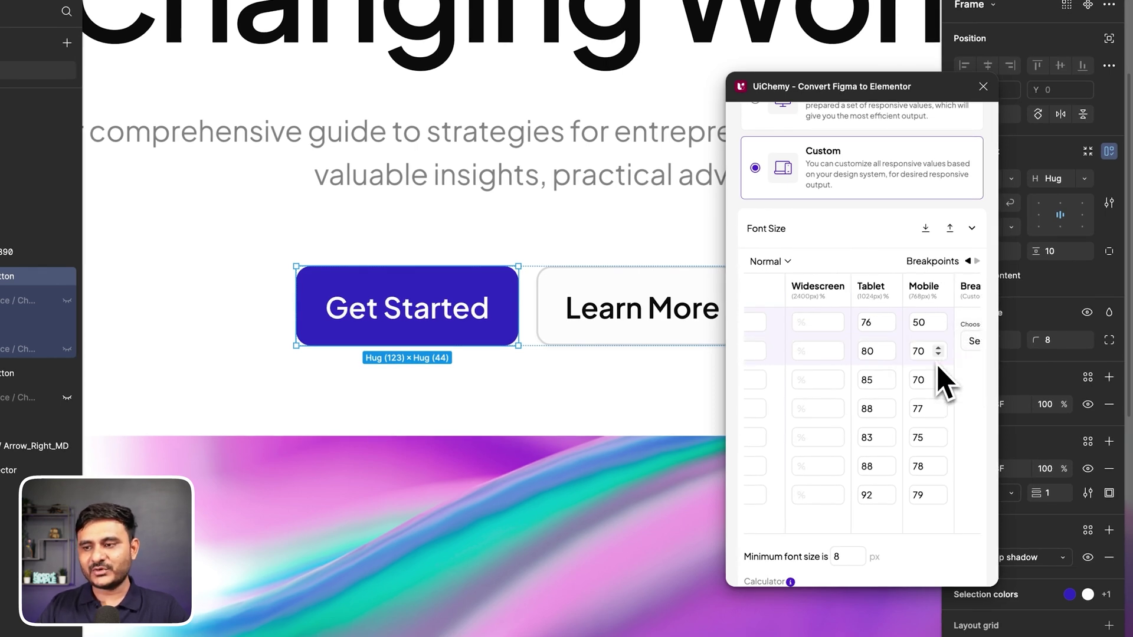
pyautogui.hscroll(-3, 829, 354)
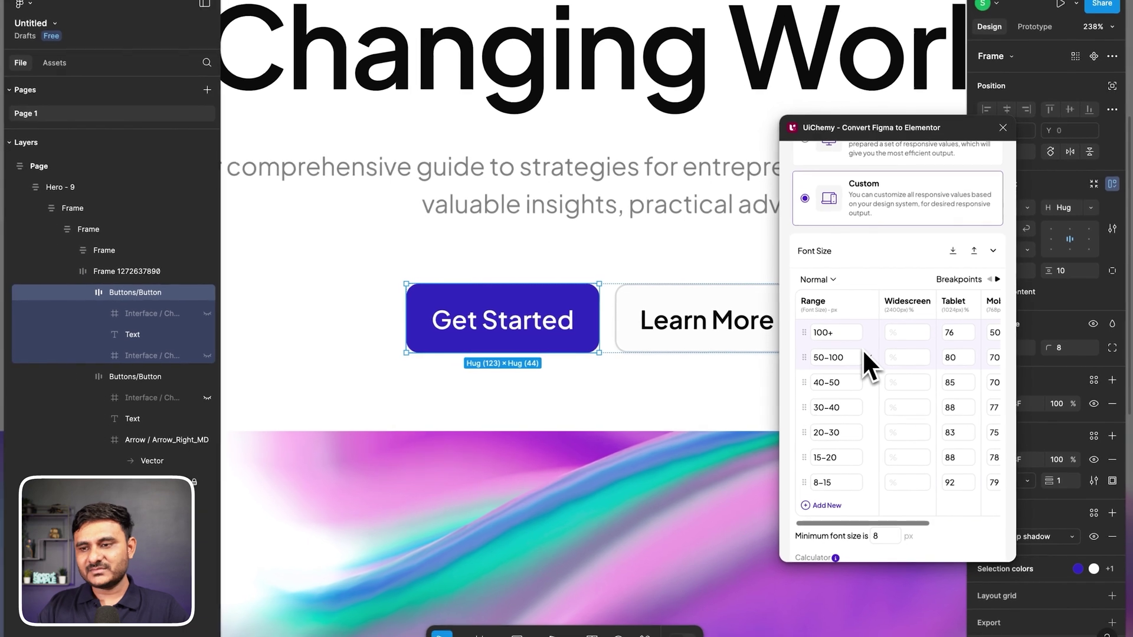
pyautogui.scroll(3, 863, 349)
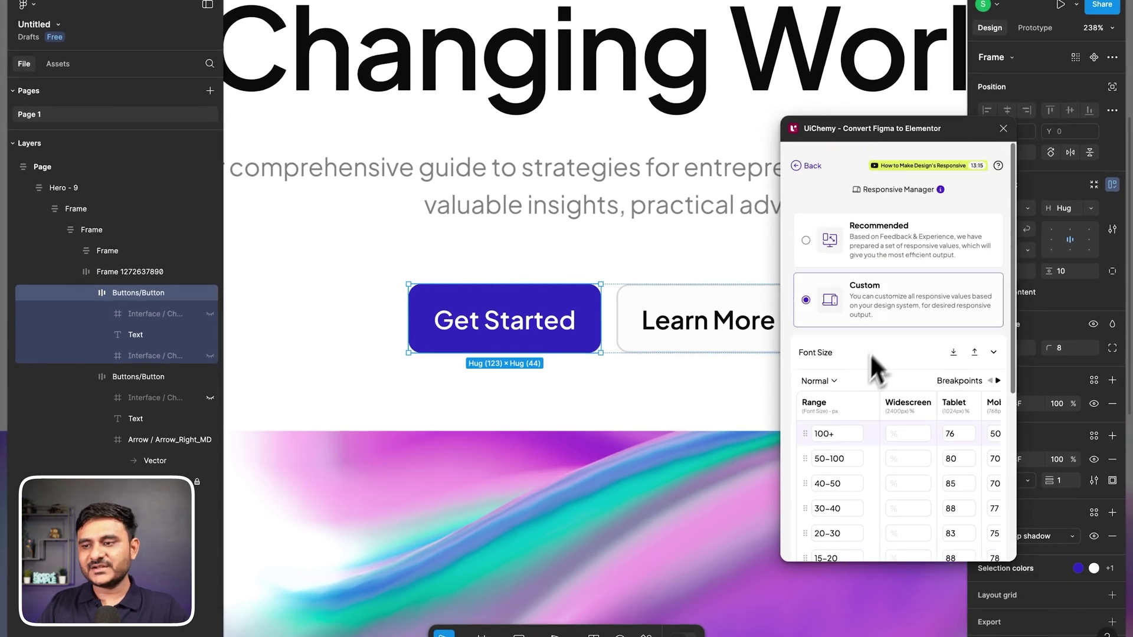
pyautogui.scroll(-5, 903, 417)
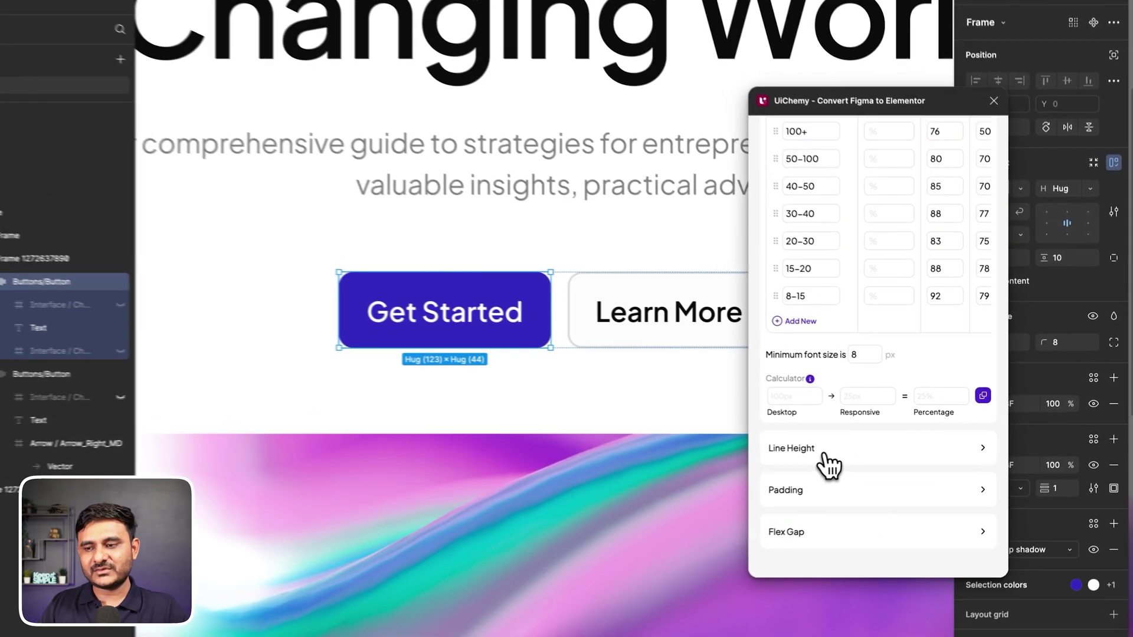
# Expand the Line Height, Padding and Flex Gap tables, revert to Recommended, then open Conversion Settings
pyautogui.click(828, 466)
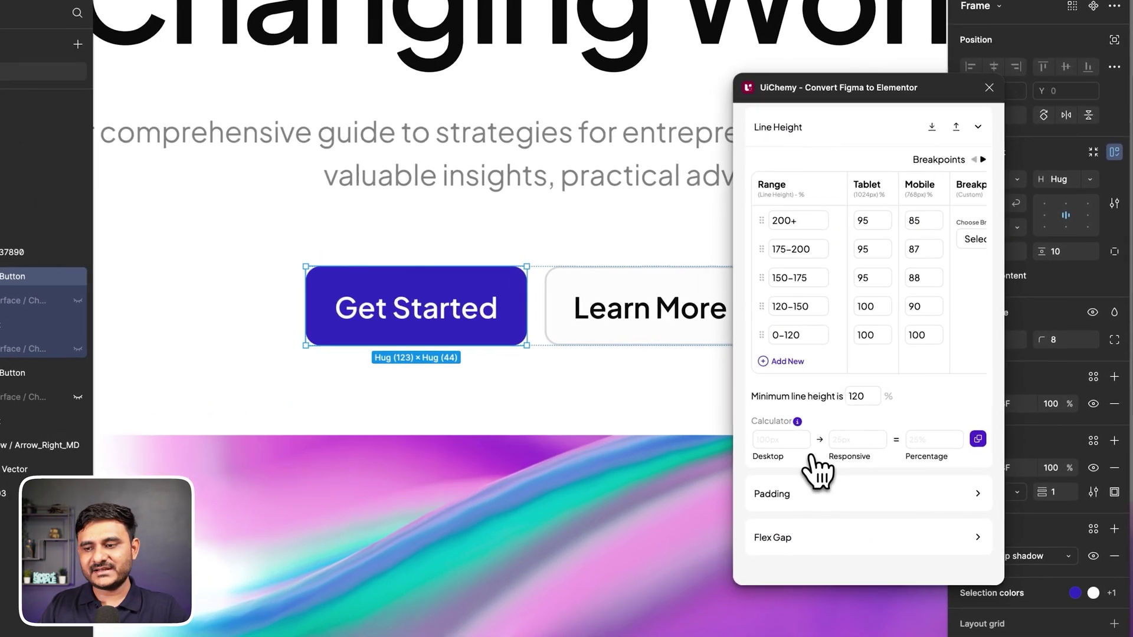
pyautogui.click(827, 498)
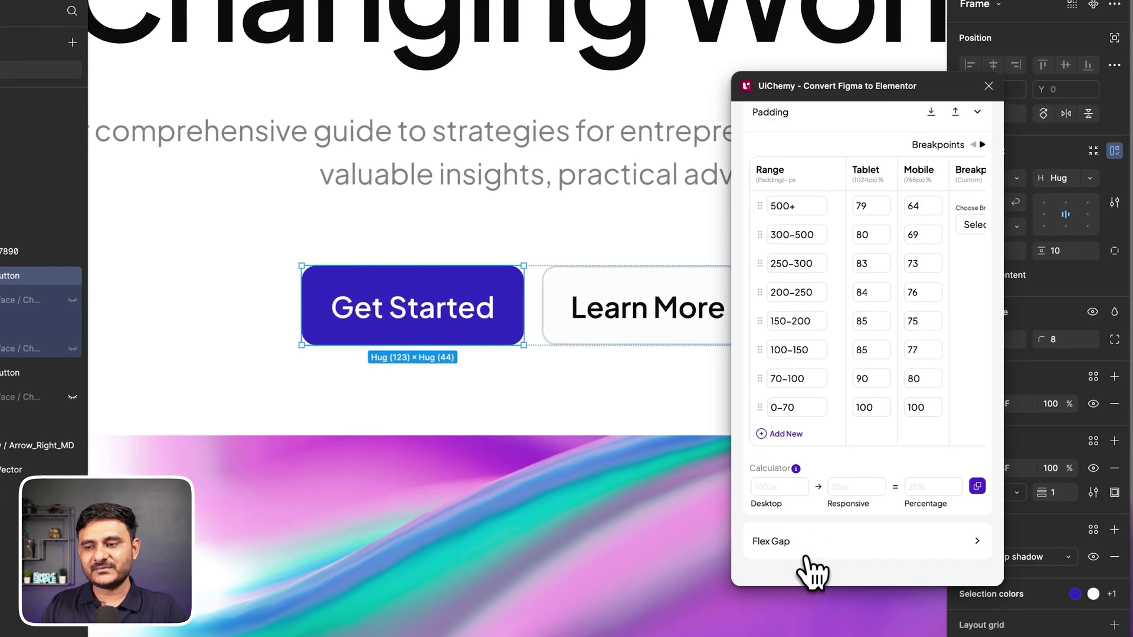
pyautogui.click(808, 559)
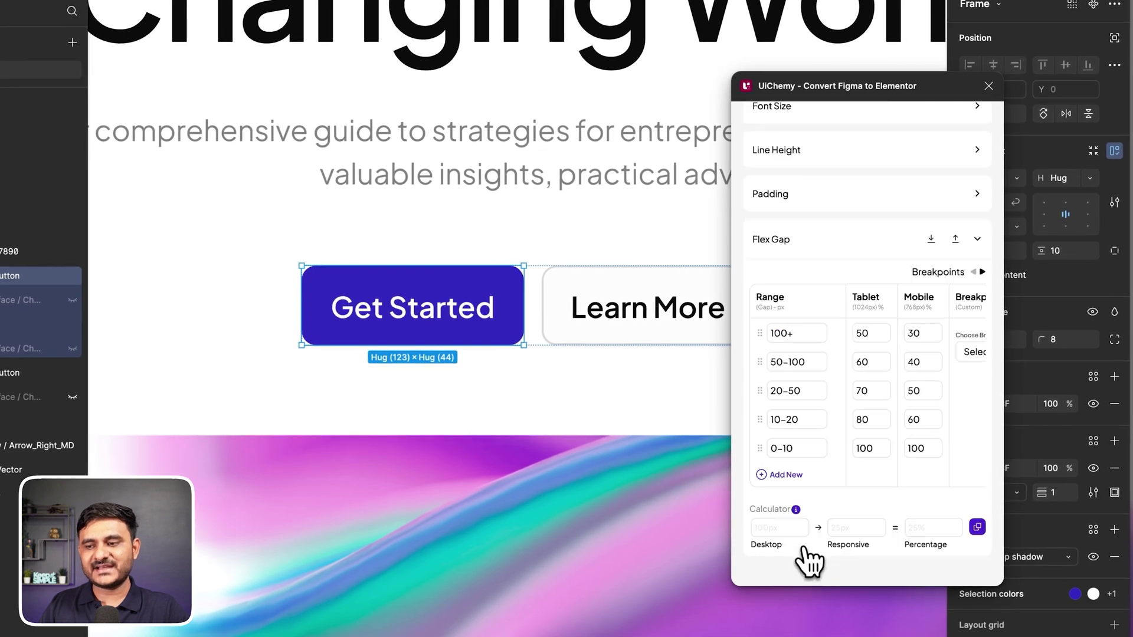
pyautogui.scroll(3, 799, 443)
pyautogui.click(787, 218)
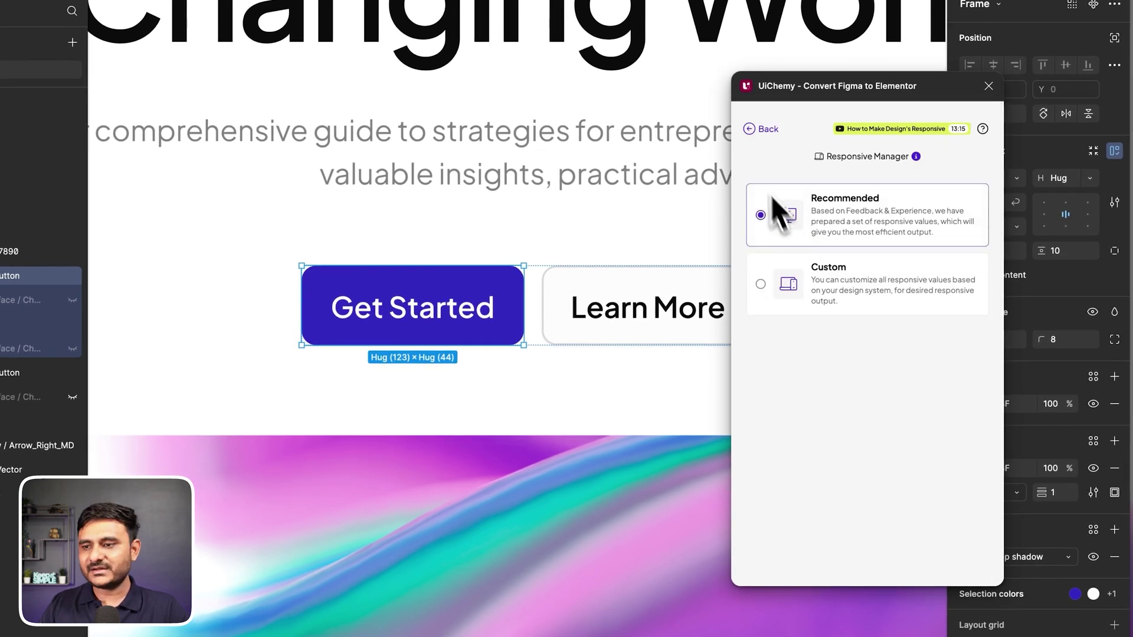
pyautogui.click(761, 129)
pyautogui.click(843, 369)
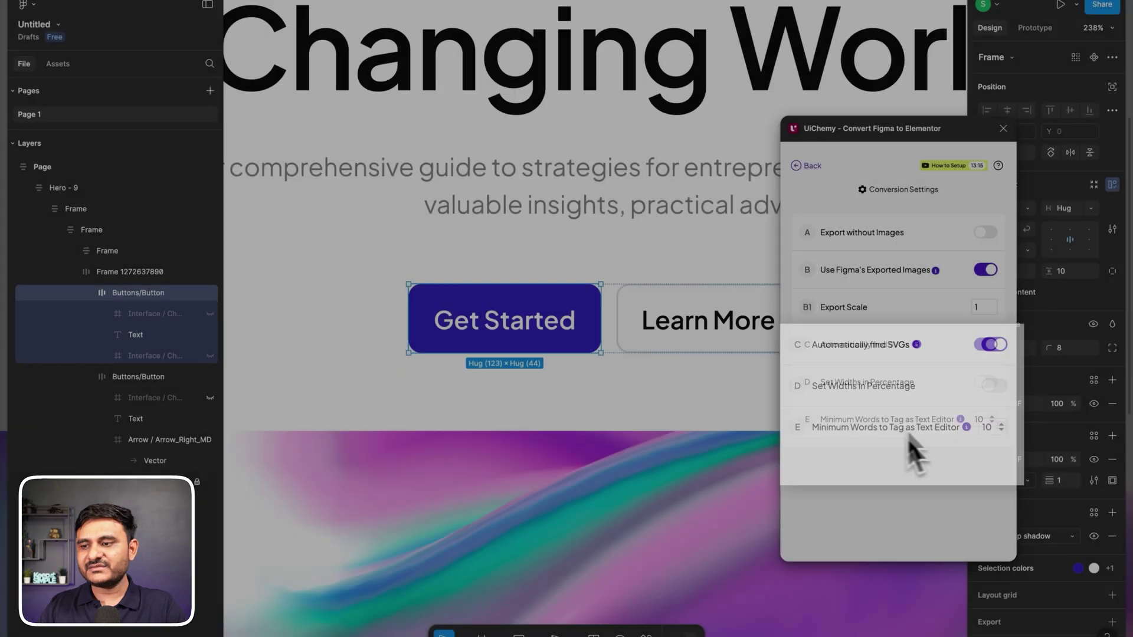
# Change Minimum Words to Tag as Text Editor to 5, restore it to 10, and go back
pyautogui.doubleClick(983, 421)
pyautogui.write('5')
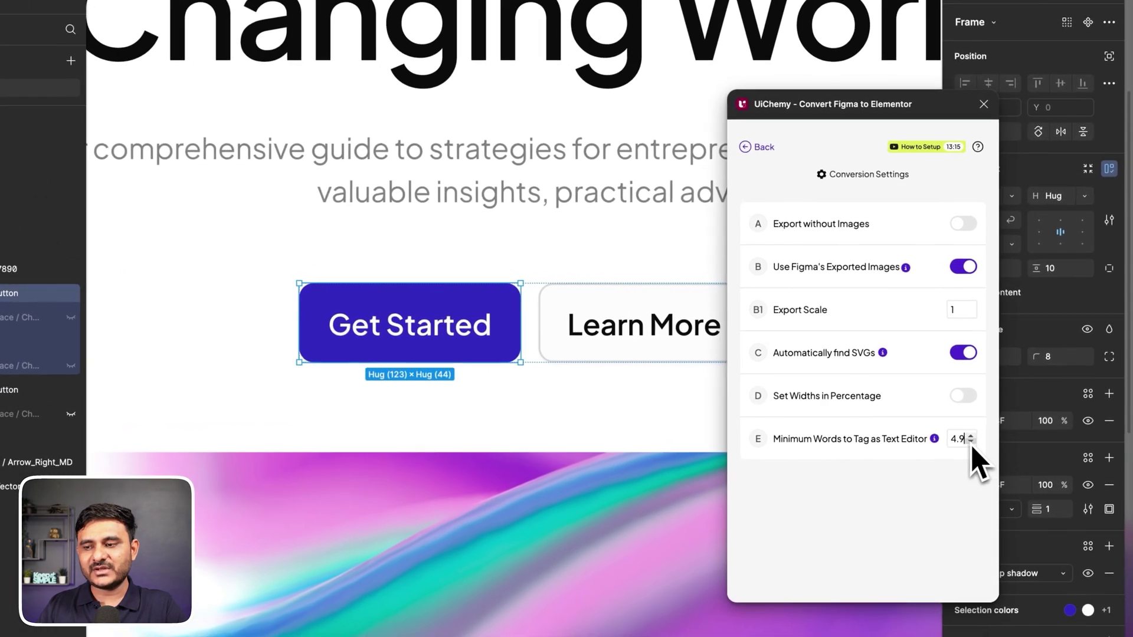
pyautogui.doubleClick(947, 446)
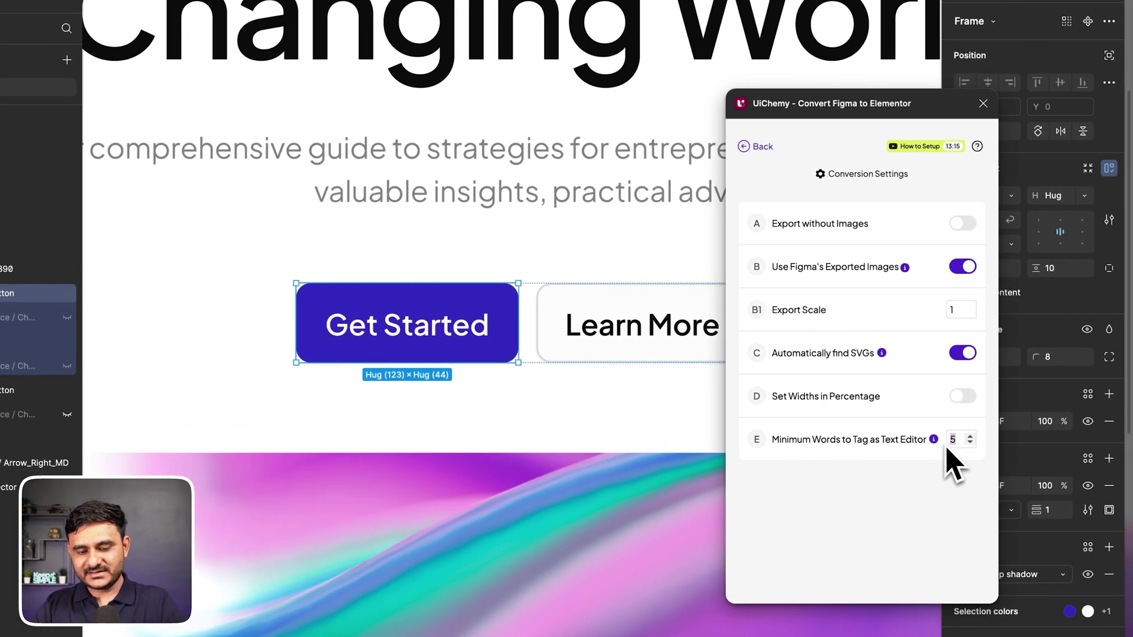
pyautogui.write('10')
pyautogui.click(761, 149)
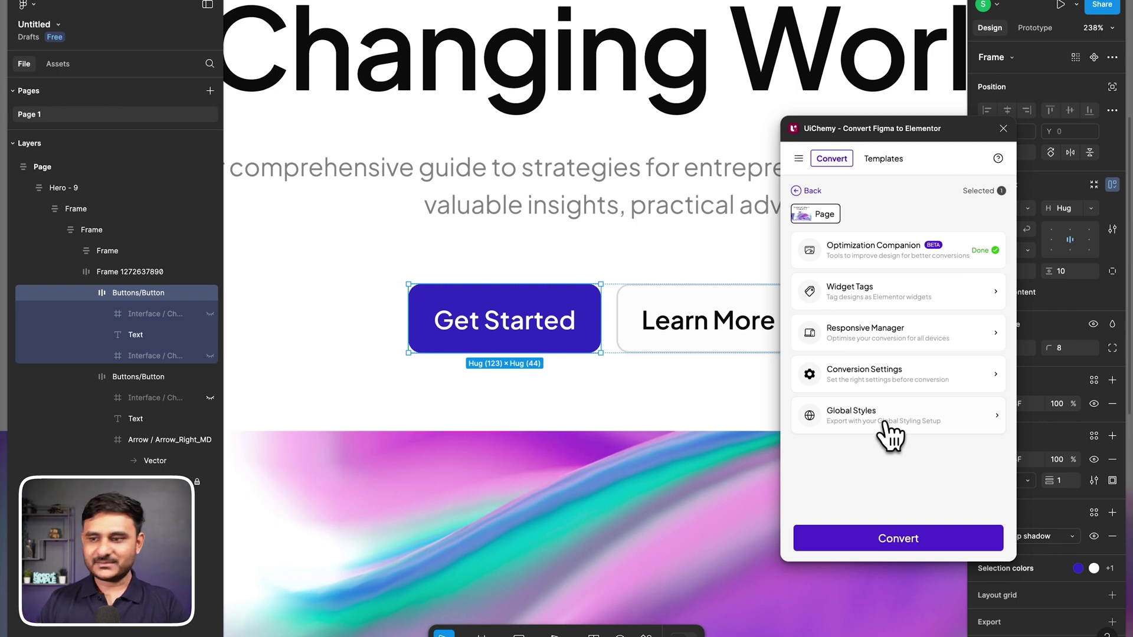
# Look at Global Styles and the new-site connection form, then close it and return to conversion options
pyautogui.click(892, 435)
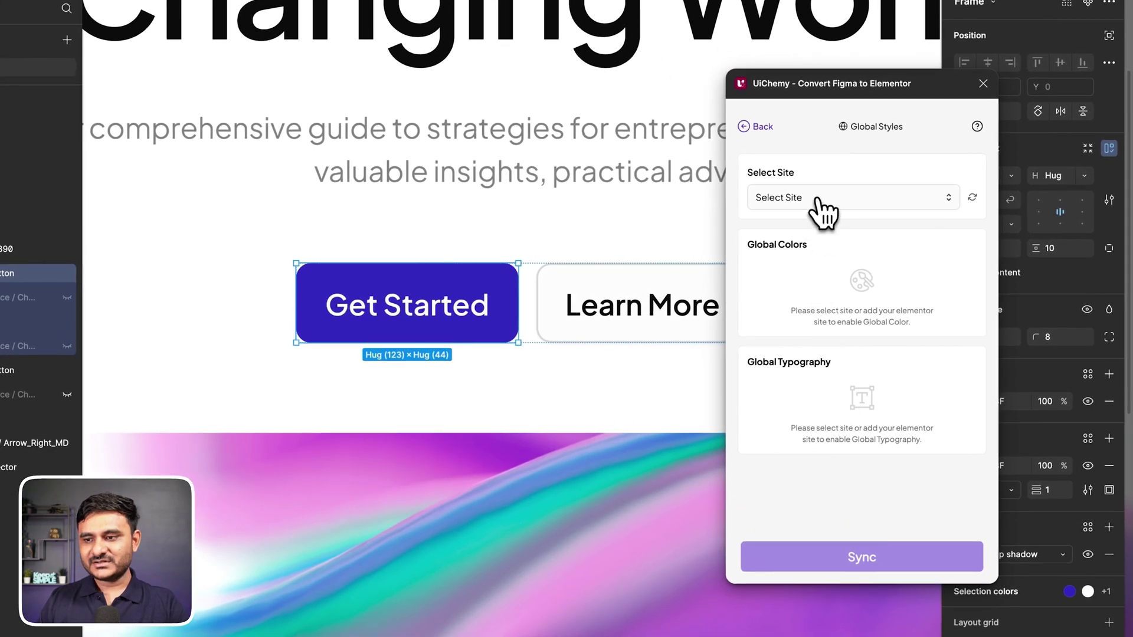
pyautogui.click(822, 207)
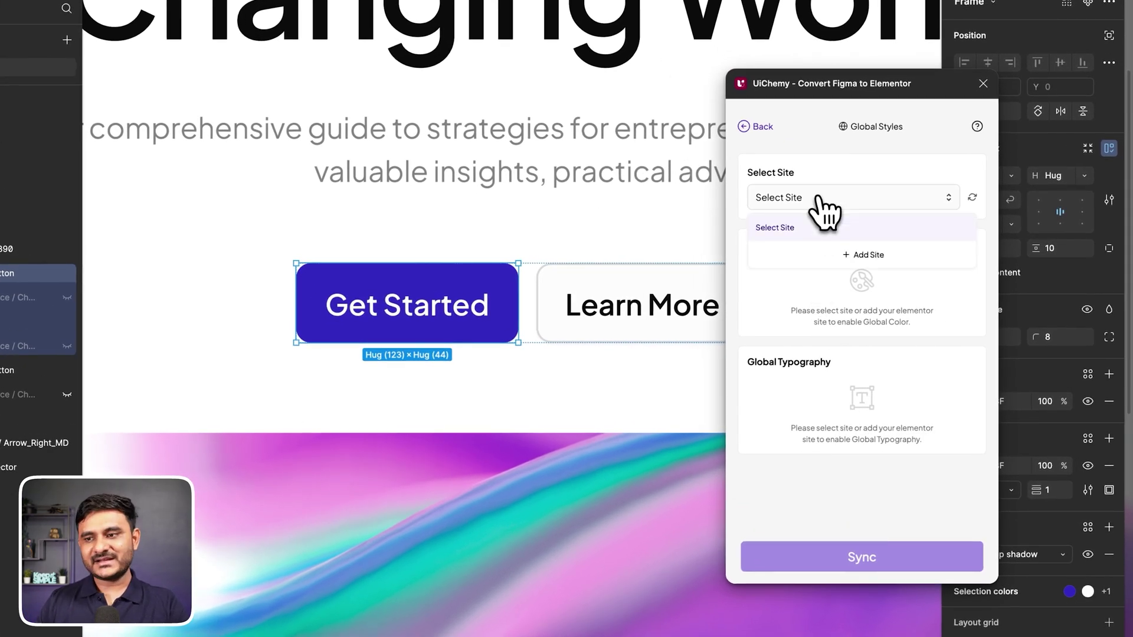
pyautogui.click(859, 255)
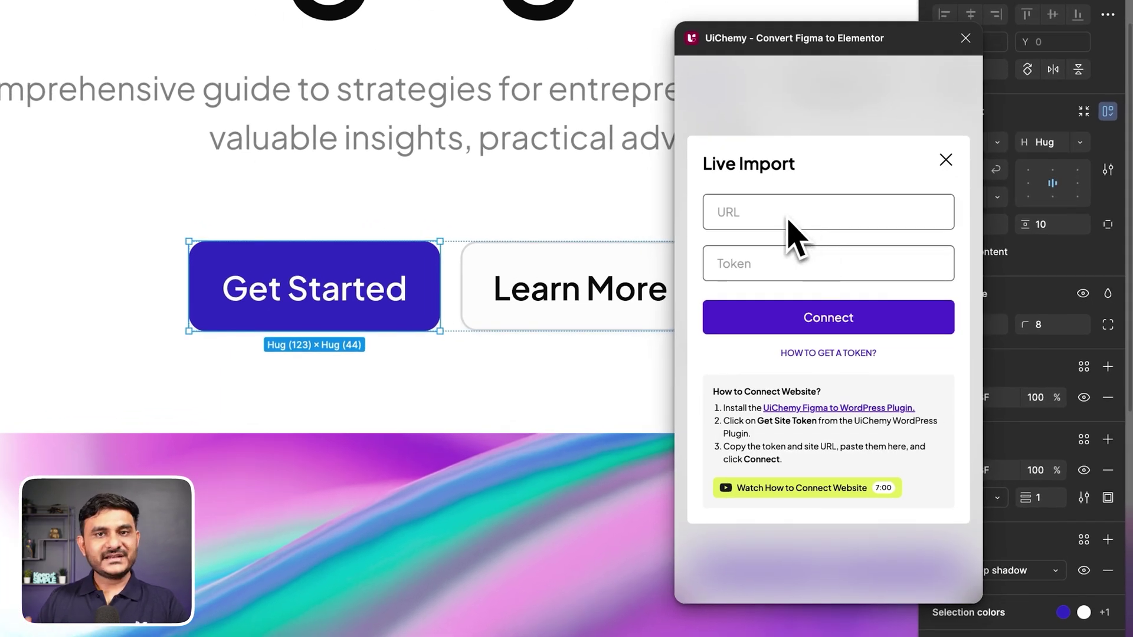
pyautogui.click(945, 159)
pyautogui.click(713, 87)
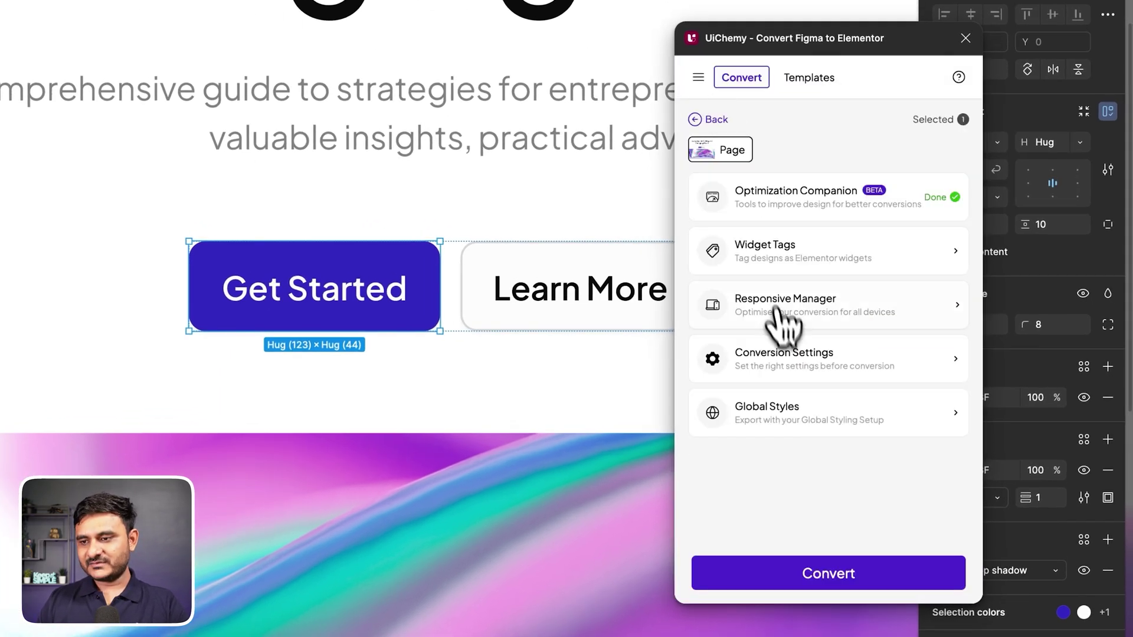
# Convert the page for Elementor and check the Live Import site list
pyautogui.click(844, 581)
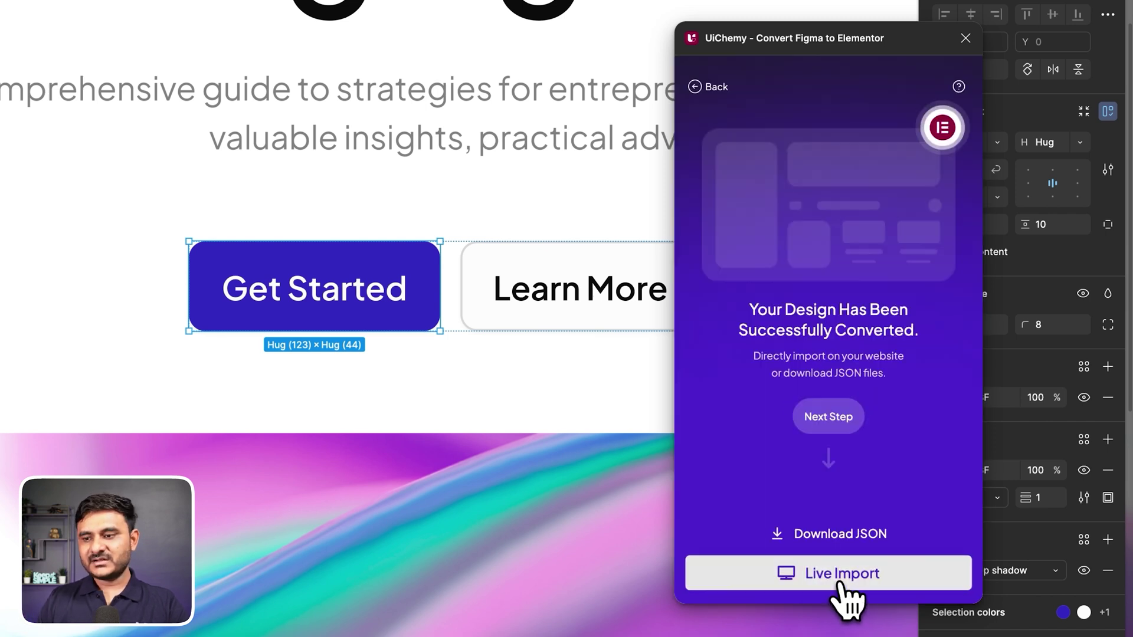
pyautogui.click(819, 590)
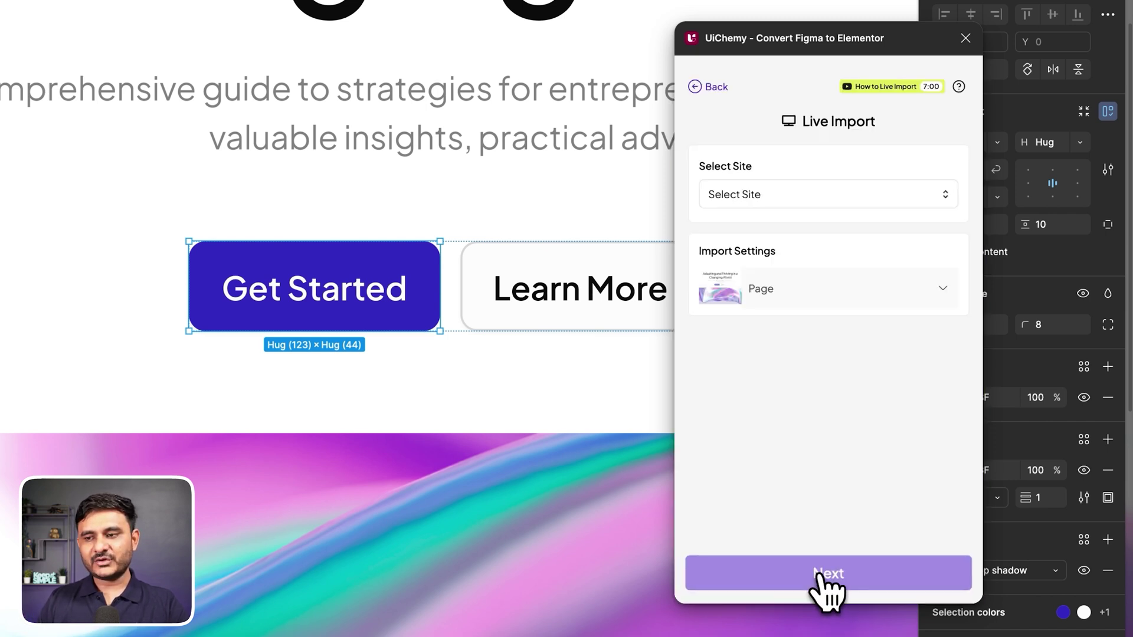
pyautogui.click(769, 215)
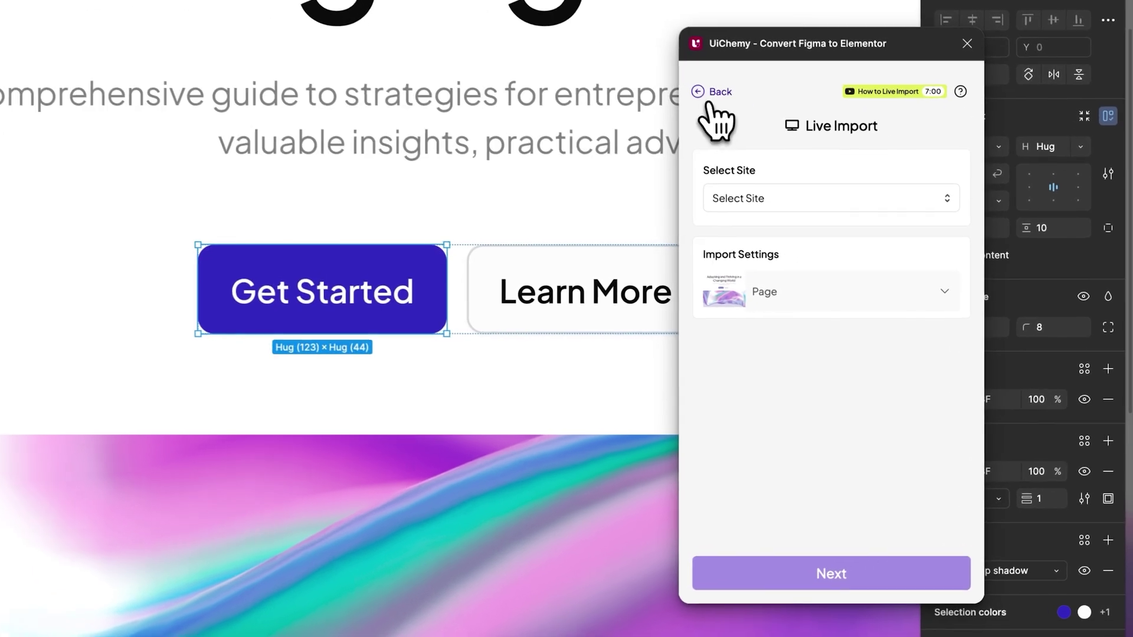
pyautogui.click(766, 131)
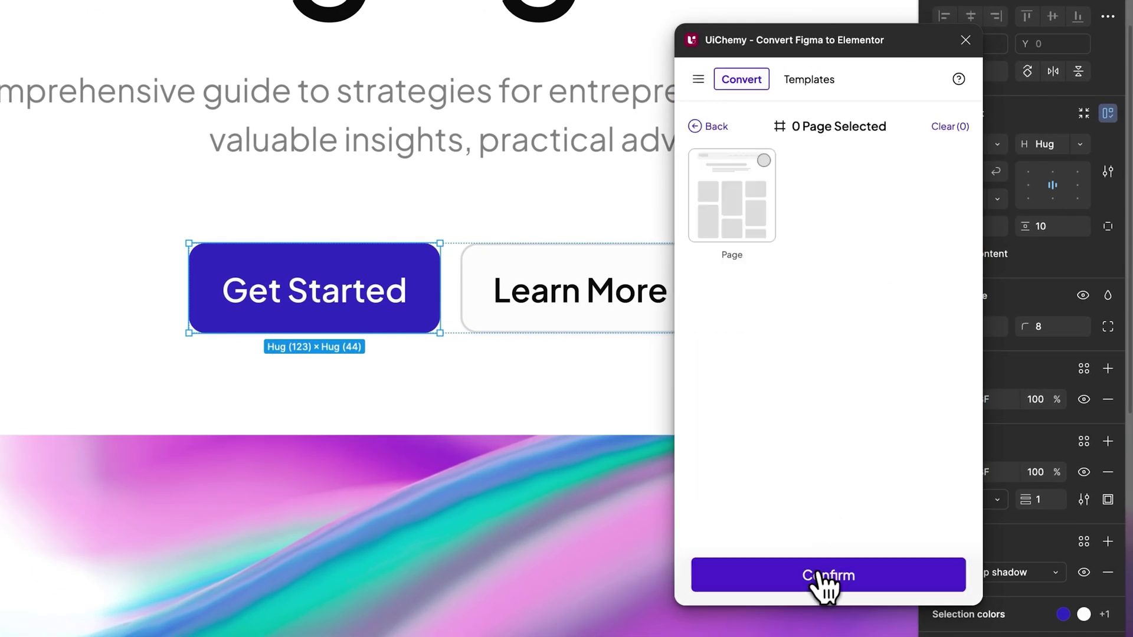
# Reselect the page frame, start adding a new WordPress site, and open the UiChemy plugin page
pyautogui.click(759, 177)
pyautogui.click(814, 577)
pyautogui.click(797, 416)
pyautogui.click(785, 170)
pyautogui.click(772, 230)
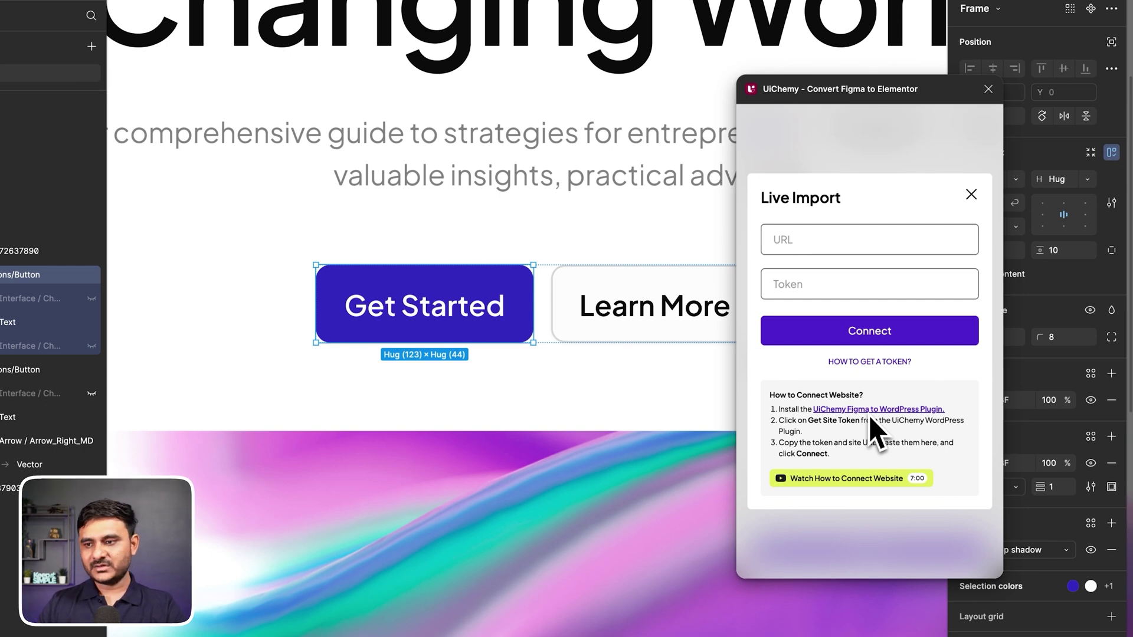
pyautogui.click(878, 409)
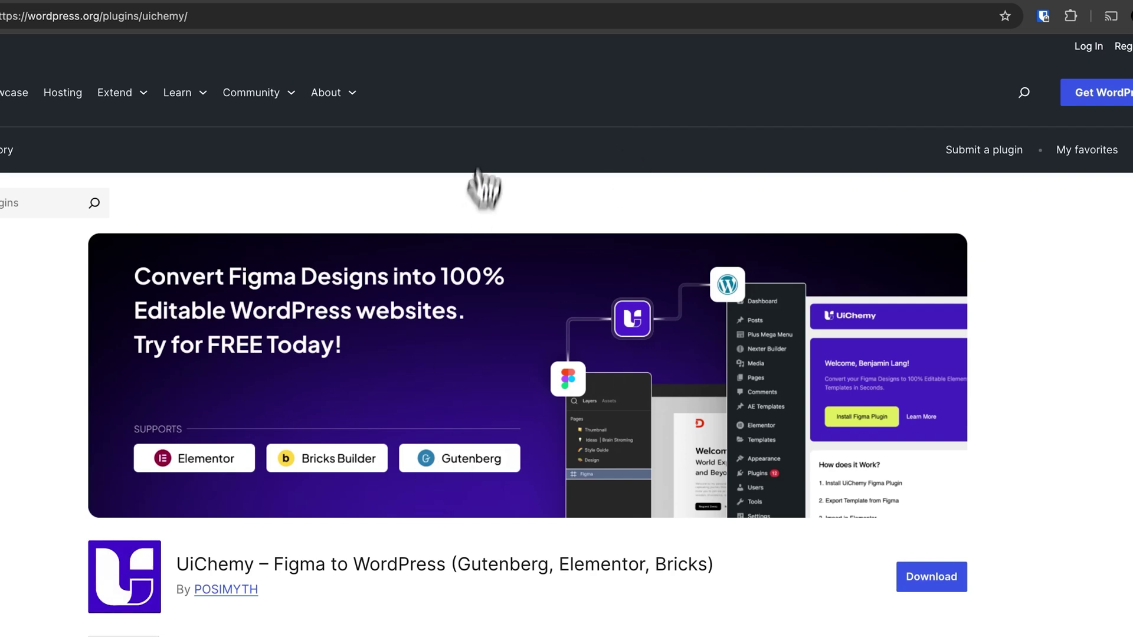
# Go to the UiChemy welcome page in WordPress admin and open its security token page
pyautogui.click(407, 3)
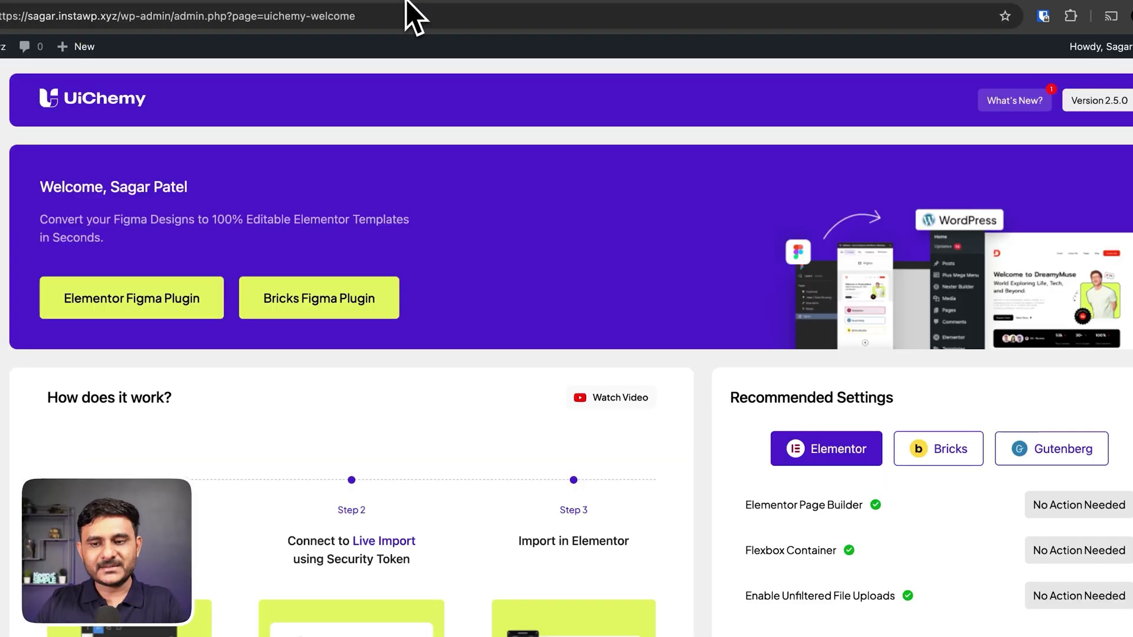
pyautogui.scroll(-3, 531, 425)
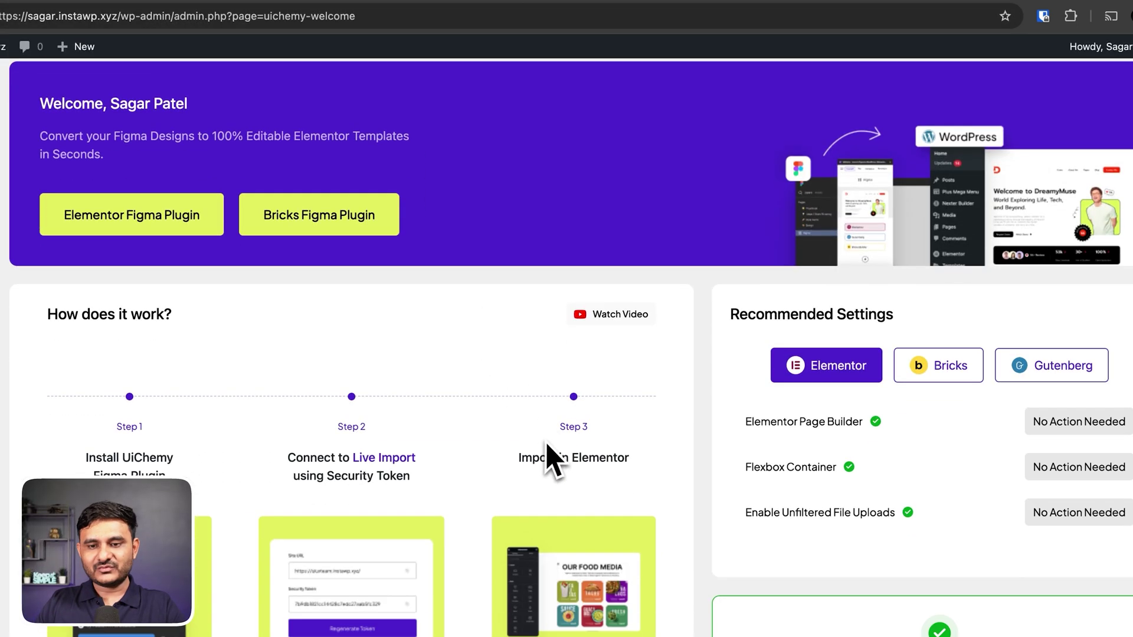
pyautogui.scroll(-8, 547, 453)
pyautogui.click(989, 312)
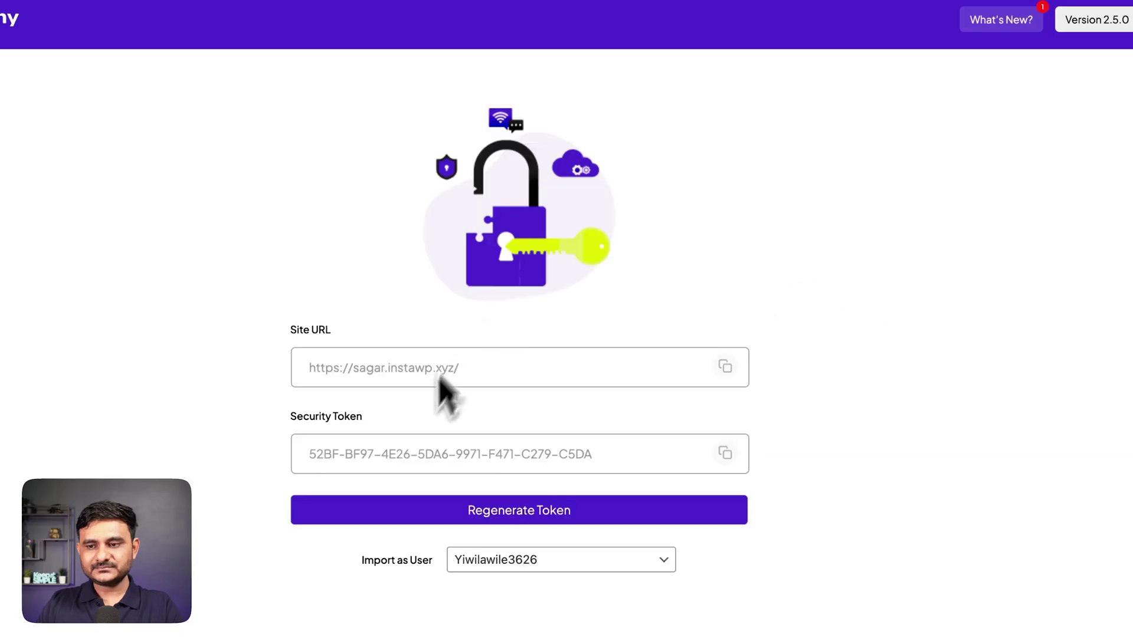
# Paste the copied site URL into Figma's URL field, then copy the security token
pyautogui.click(726, 366)
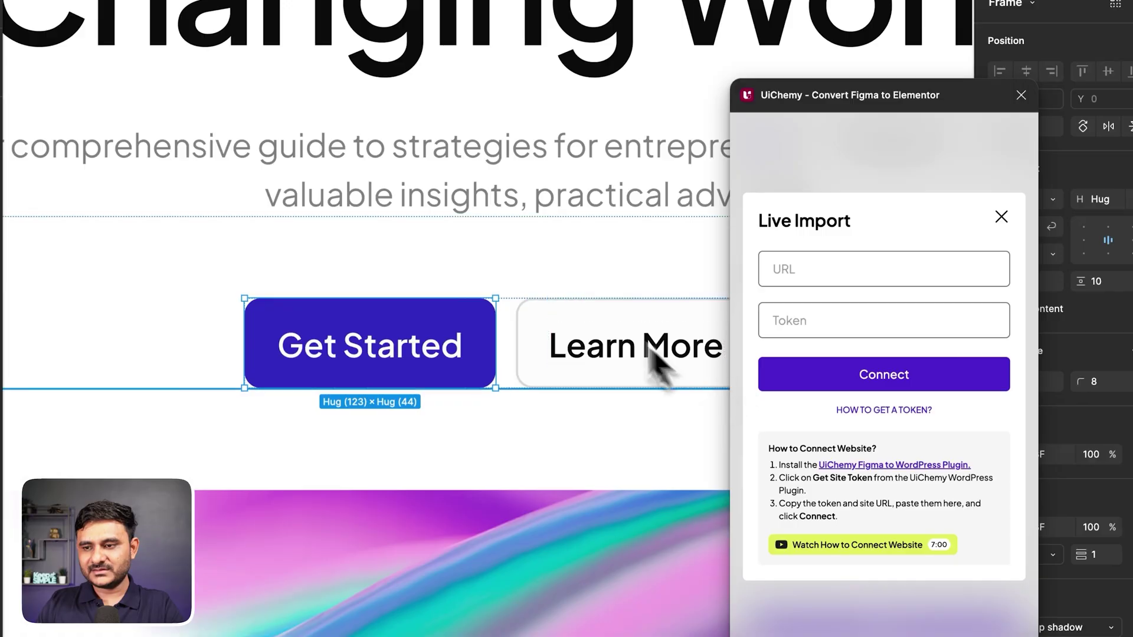
pyautogui.click(785, 269)
pyautogui.hotkey('ctrl', 'v')
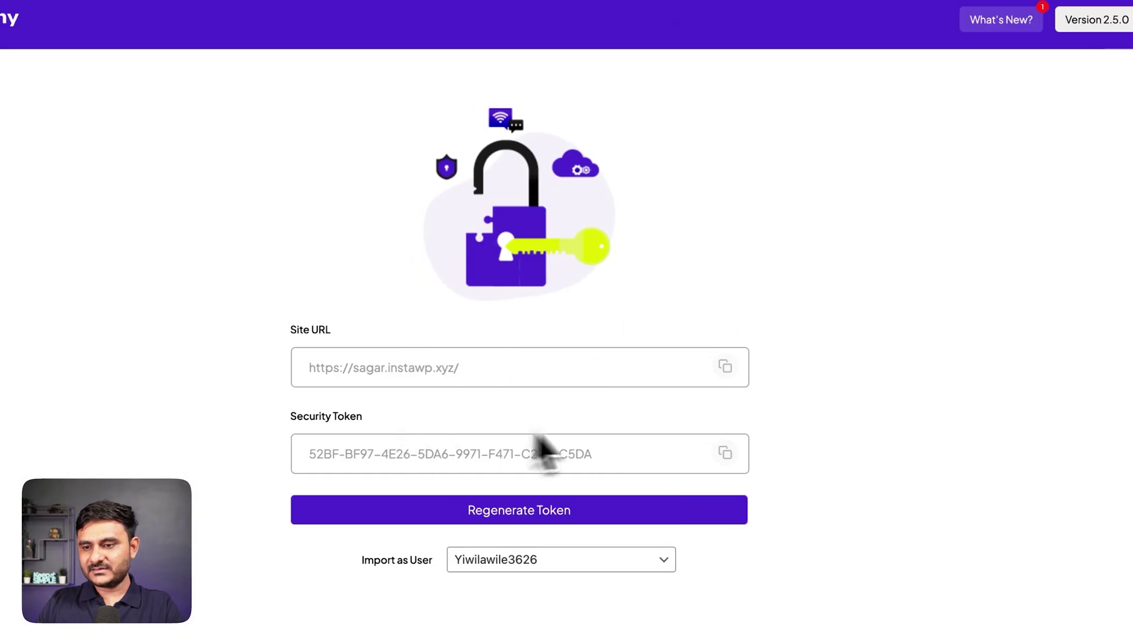
pyautogui.click(726, 454)
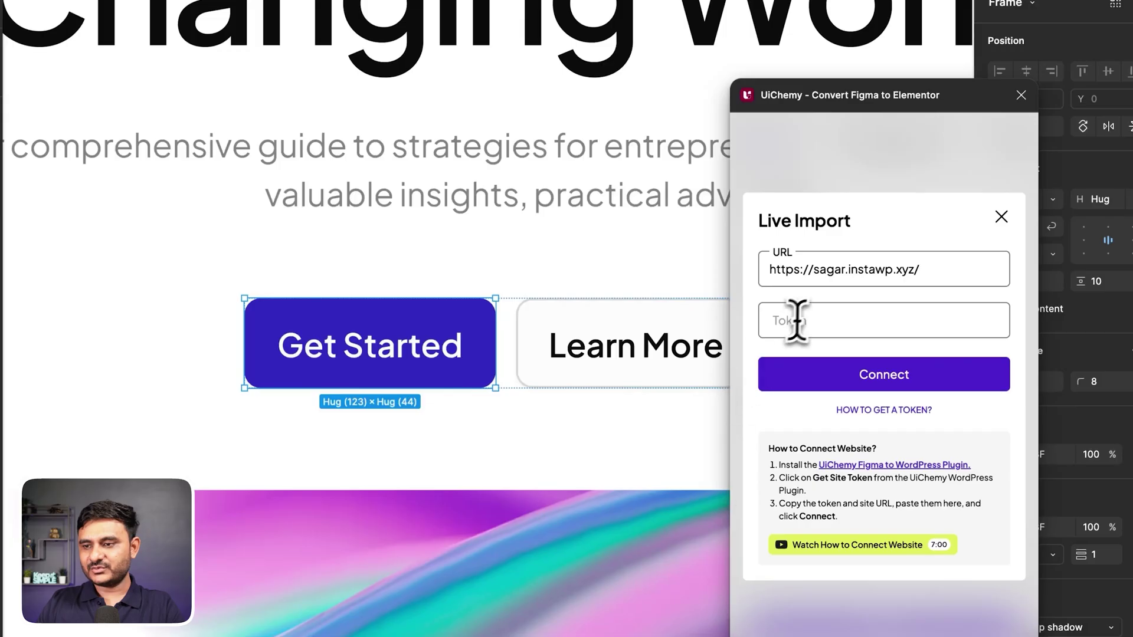
# Paste the security token into the Token field and connect to the WordPress site
pyautogui.click(800, 319)
pyautogui.hotkey('ctrl', 'v')
pyautogui.click(816, 364)
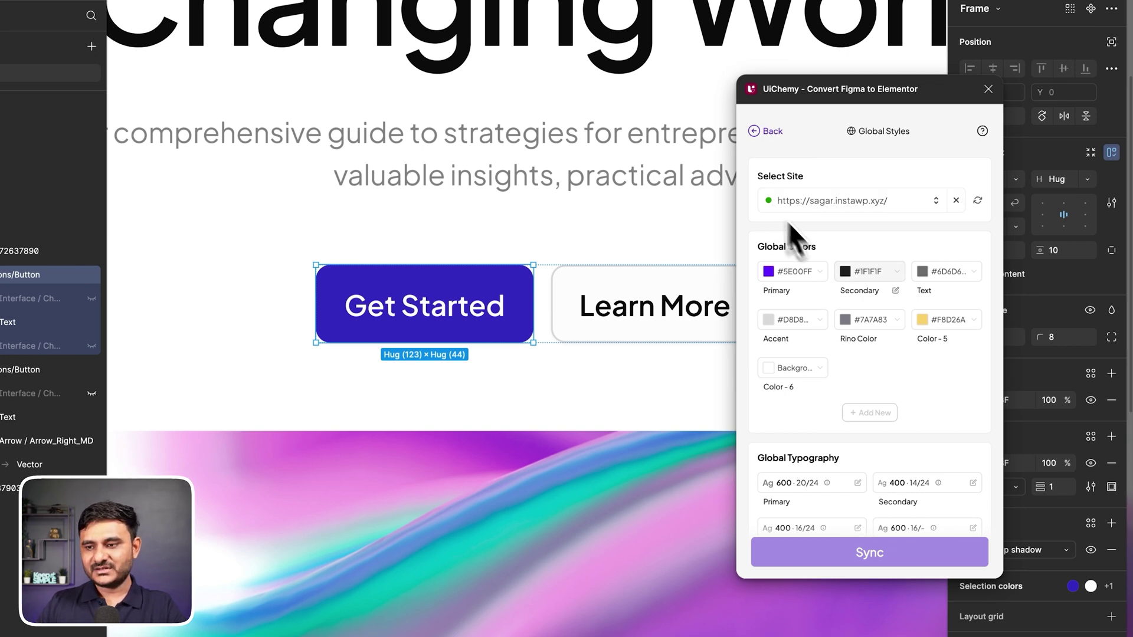
pyautogui.scroll(-5, 836, 306)
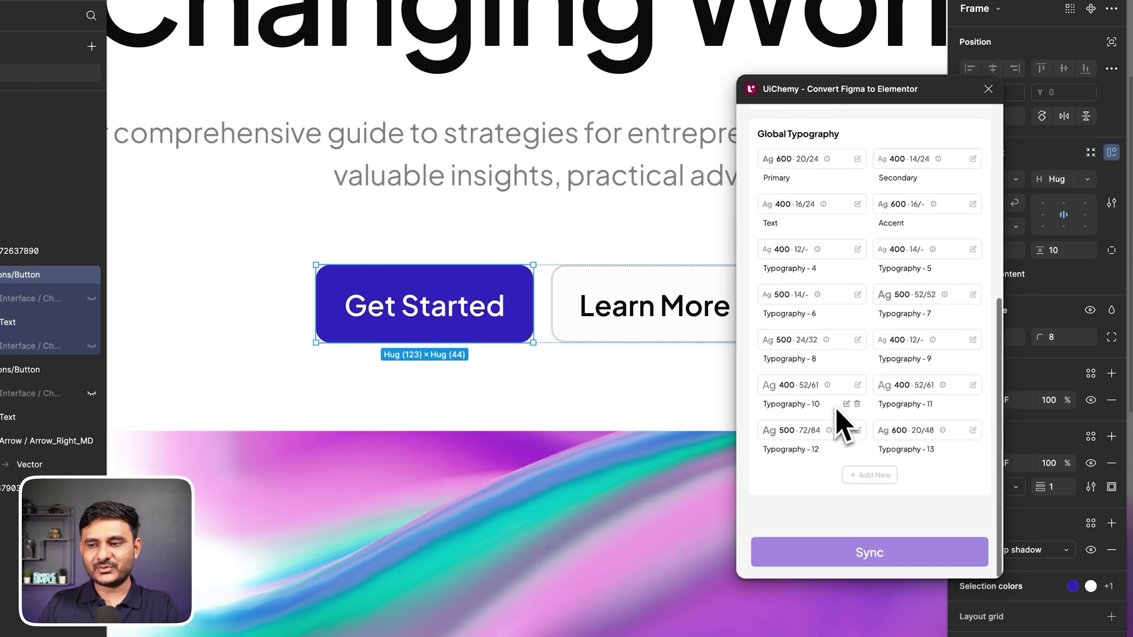
pyautogui.scroll(5, 835, 409)
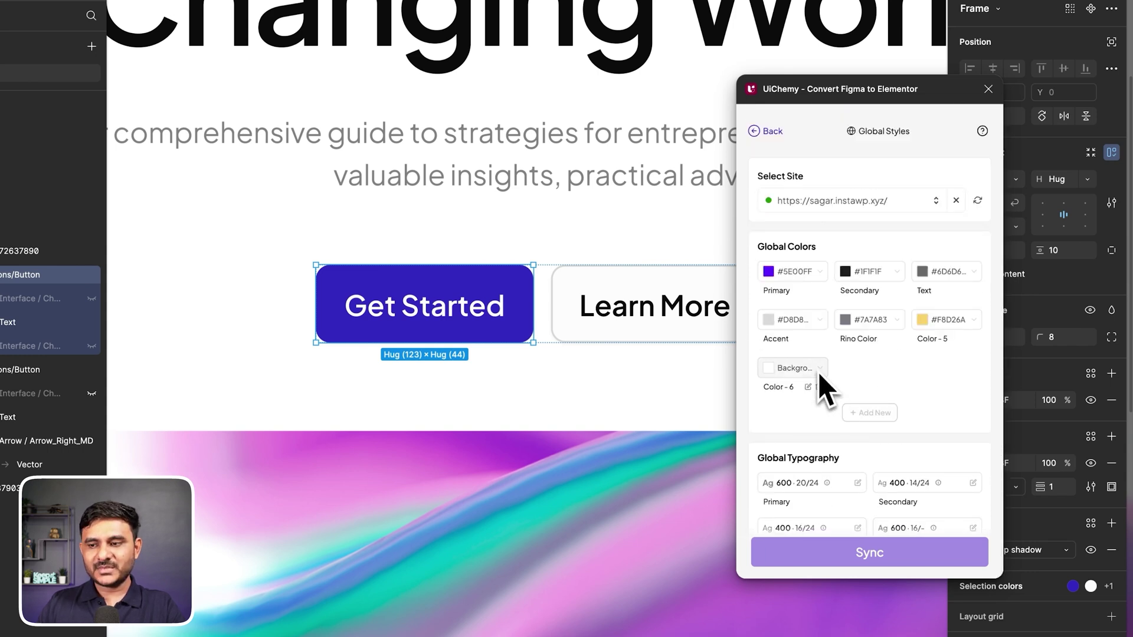
pyautogui.click(788, 278)
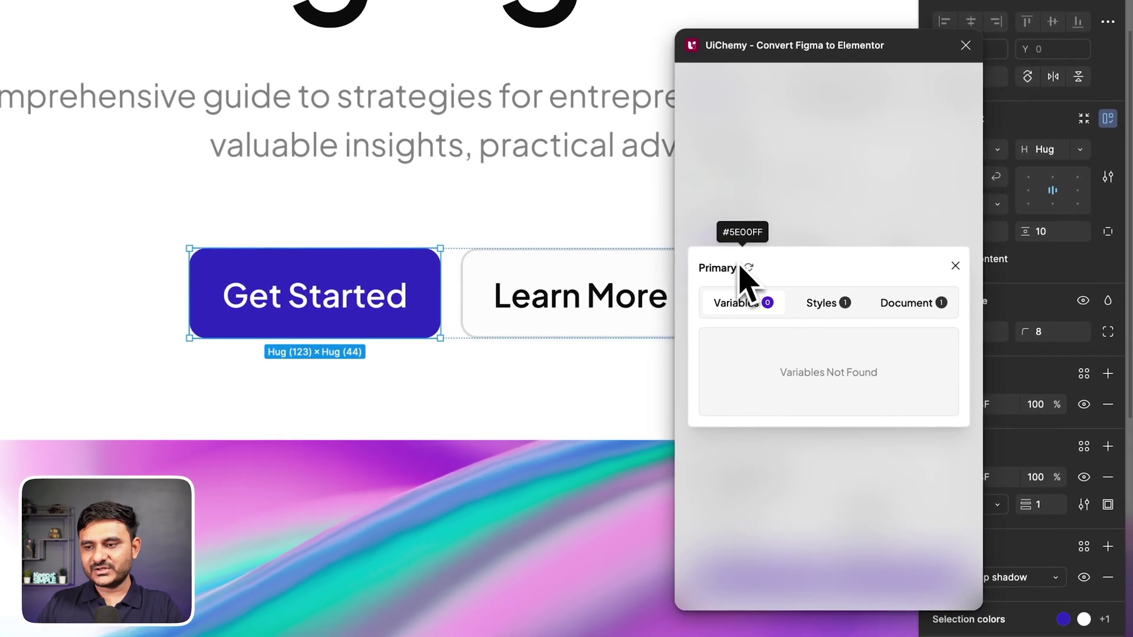
pyautogui.click(828, 305)
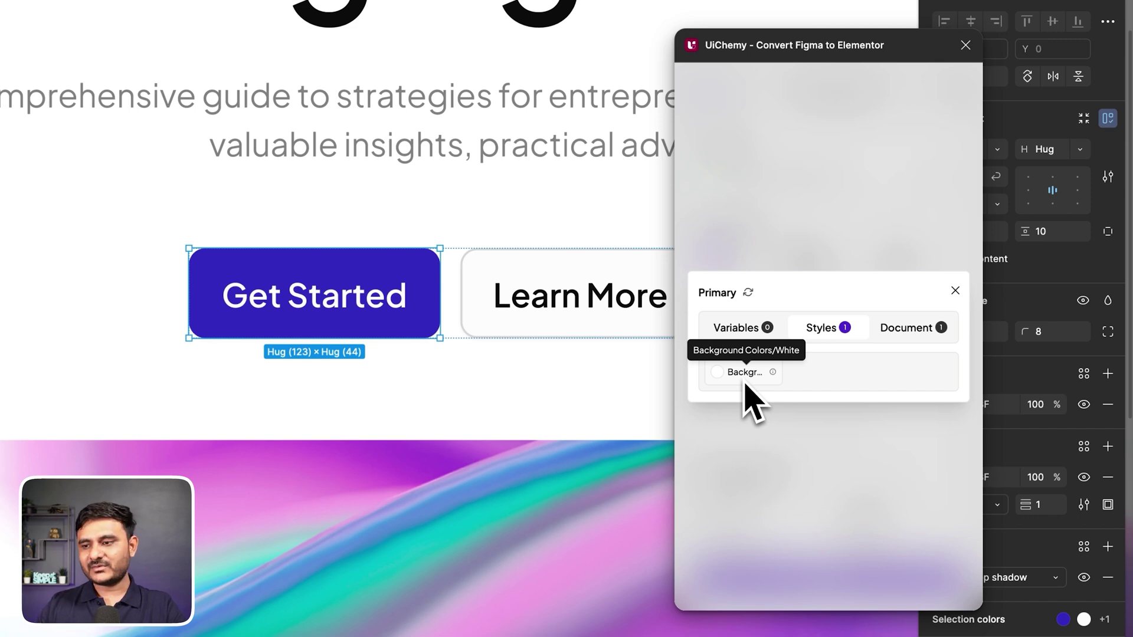
pyautogui.click(907, 328)
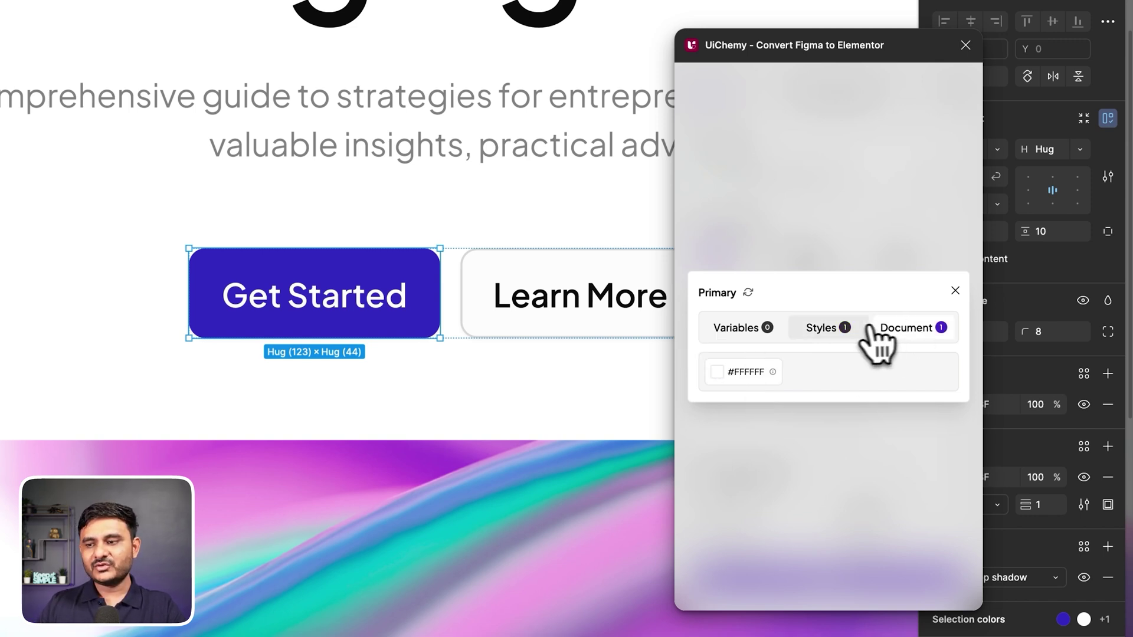
pyautogui.click(850, 329)
pyautogui.click(772, 332)
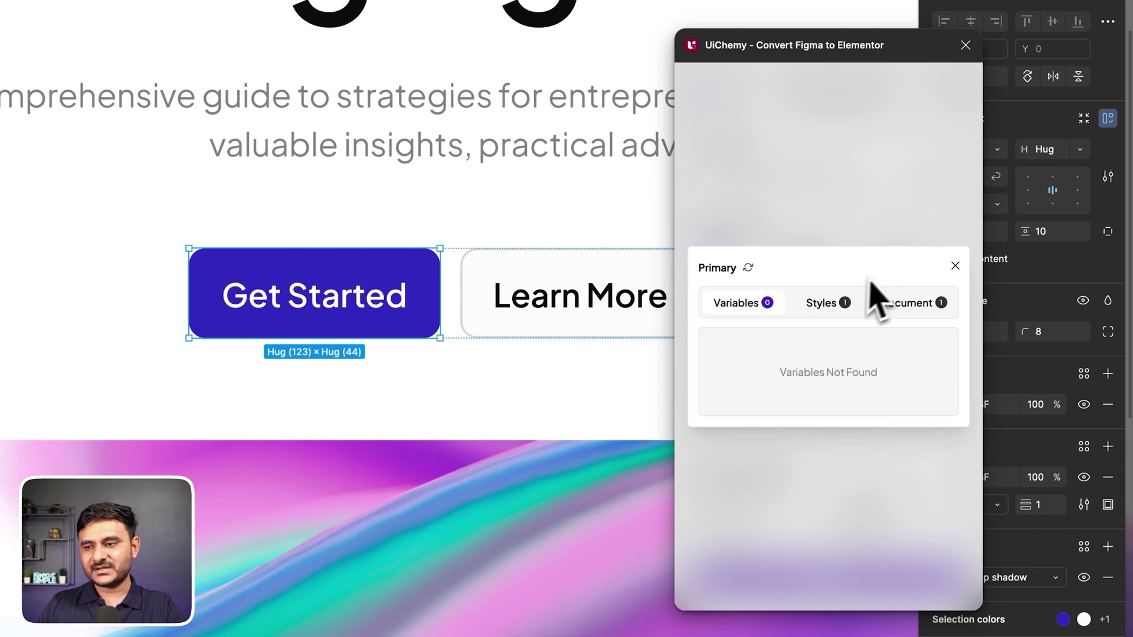
pyautogui.click(956, 267)
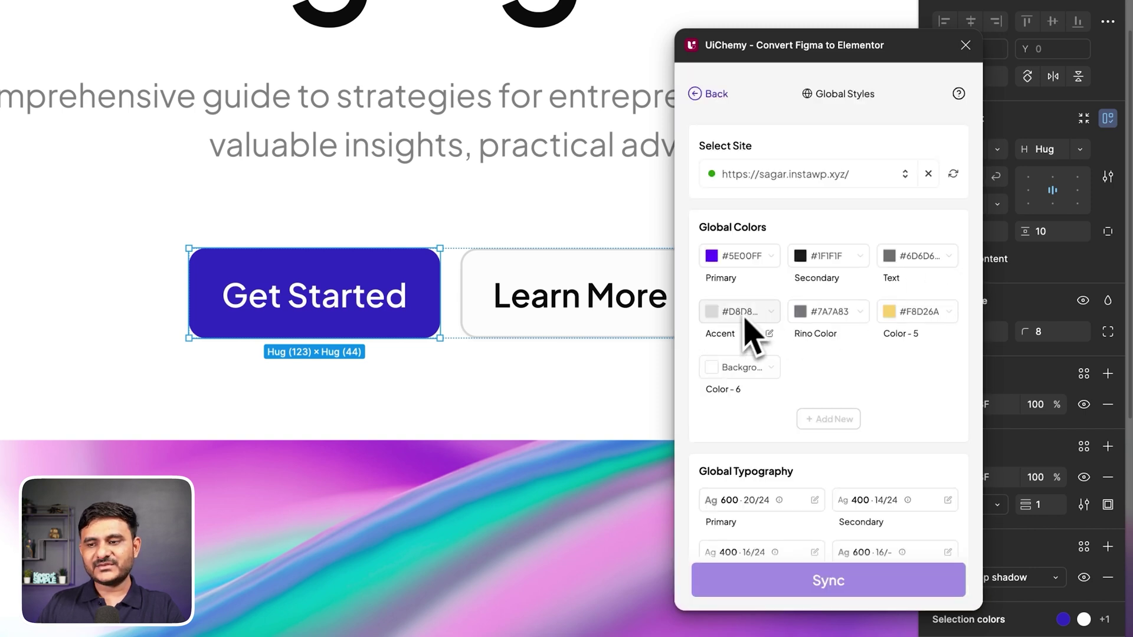
pyautogui.scroll(-6, 817, 434)
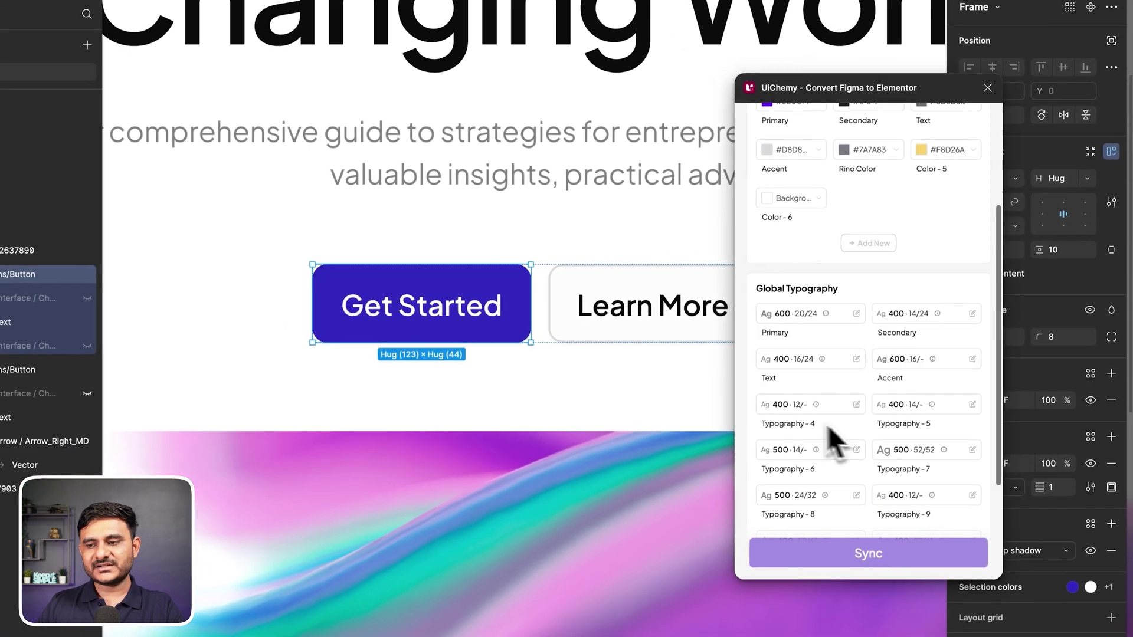
pyautogui.scroll(6, 823, 472)
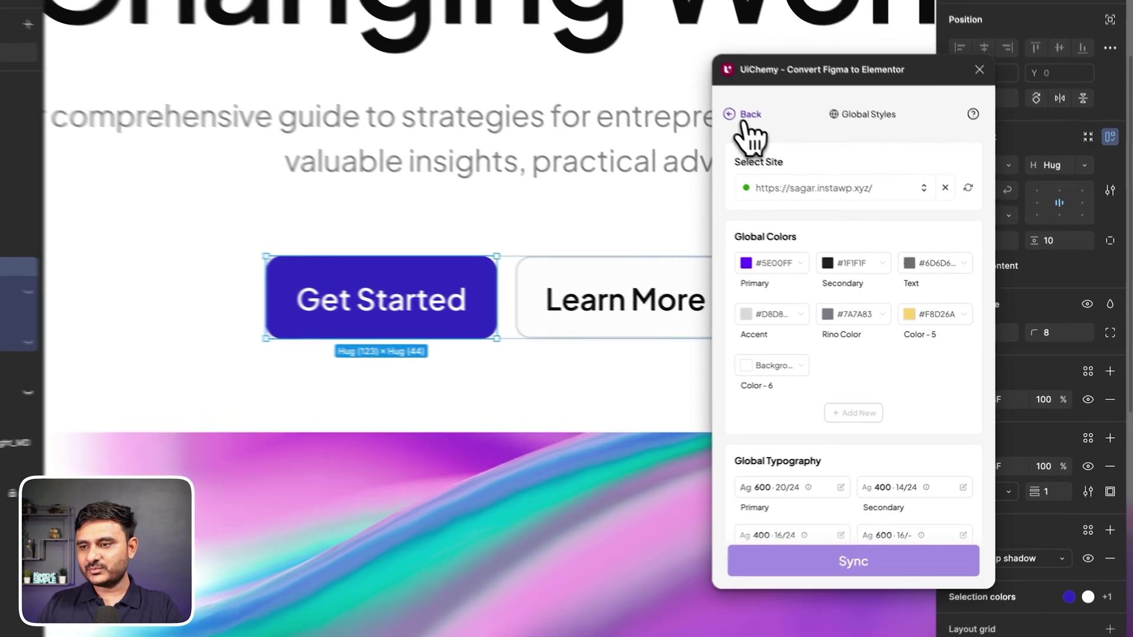
# Reconvert the page, glance at the Download JSON option, then choose Live Import
pyautogui.click(767, 131)
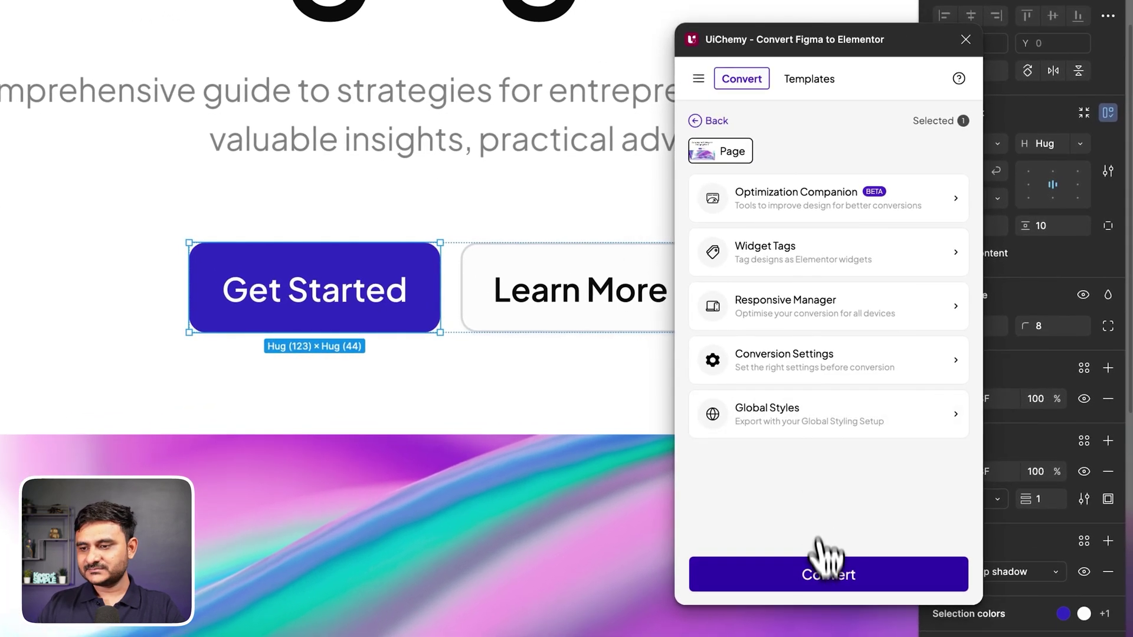
pyautogui.click(821, 555)
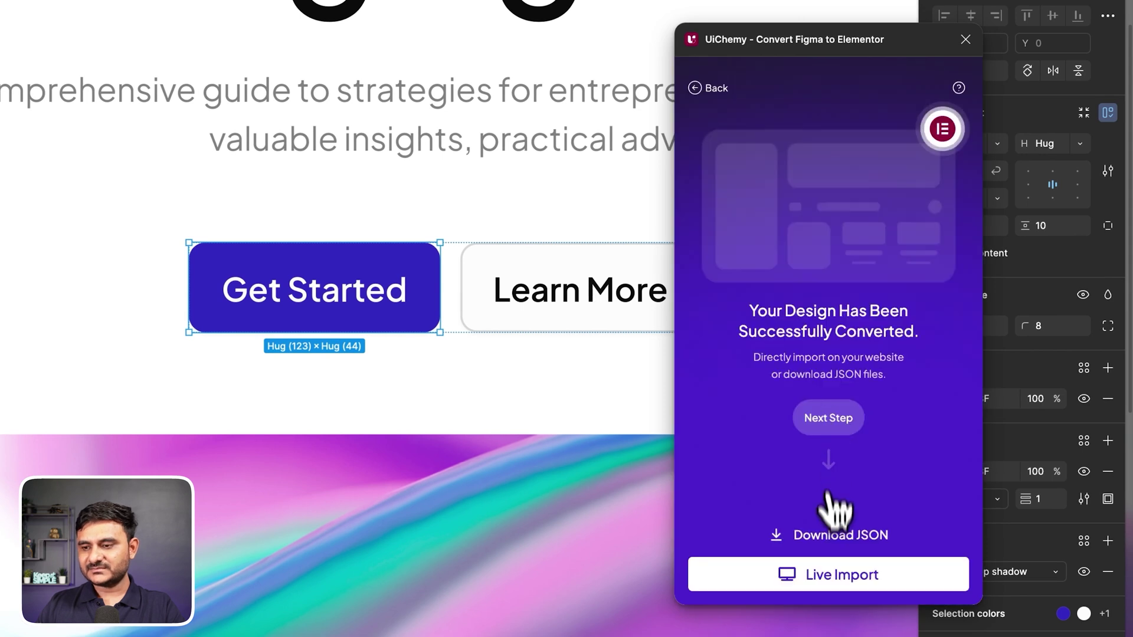
pyautogui.click(832, 534)
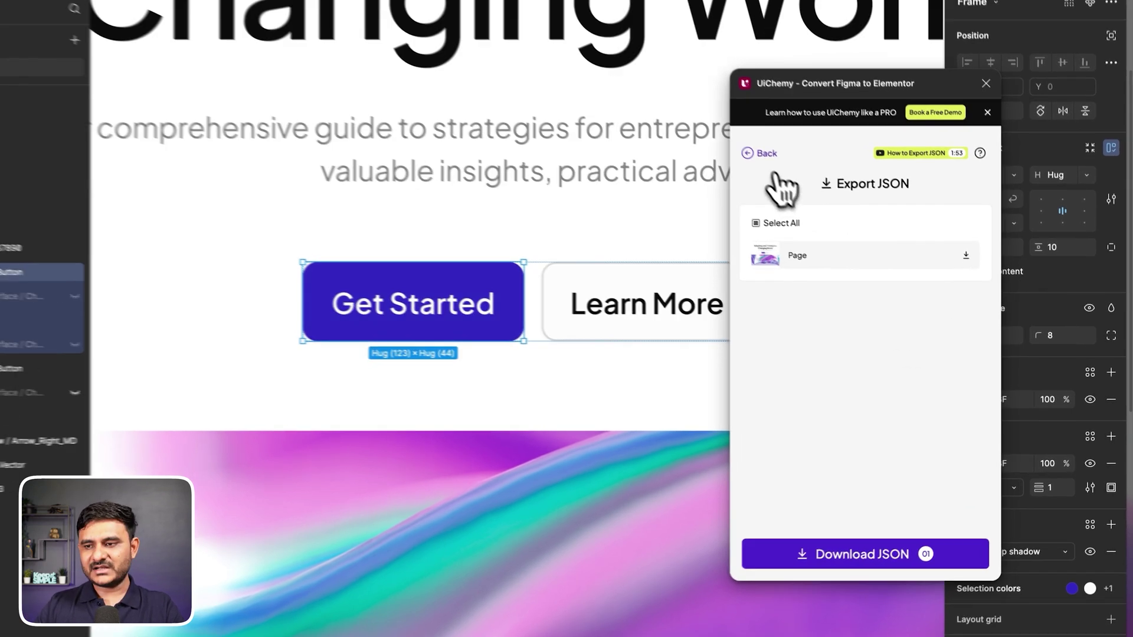
pyautogui.click(761, 153)
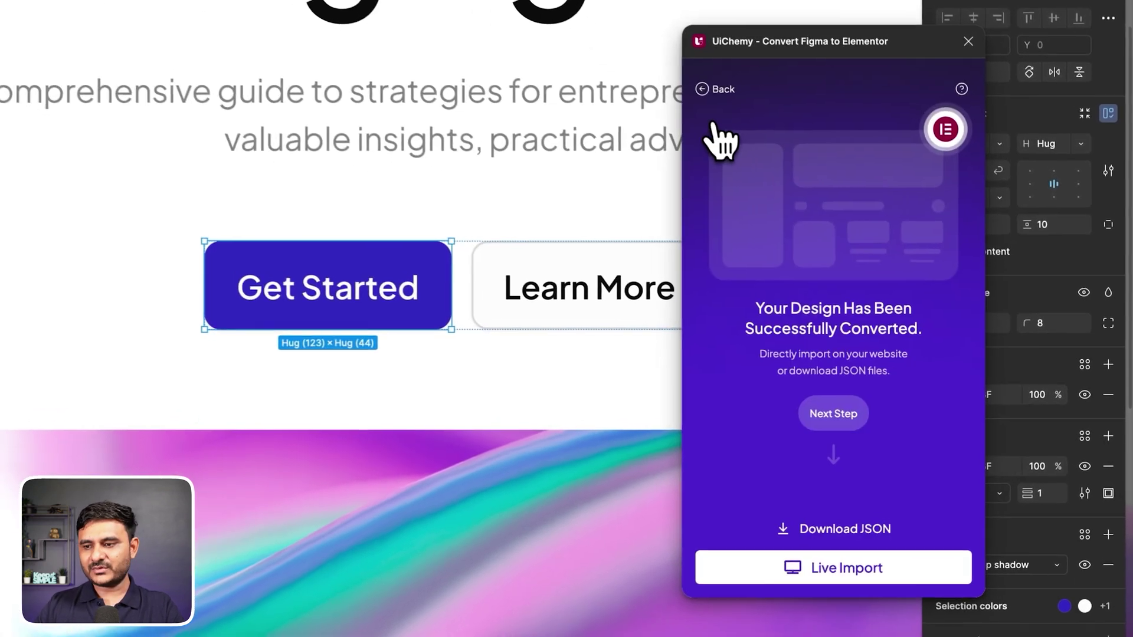
pyautogui.click(869, 555)
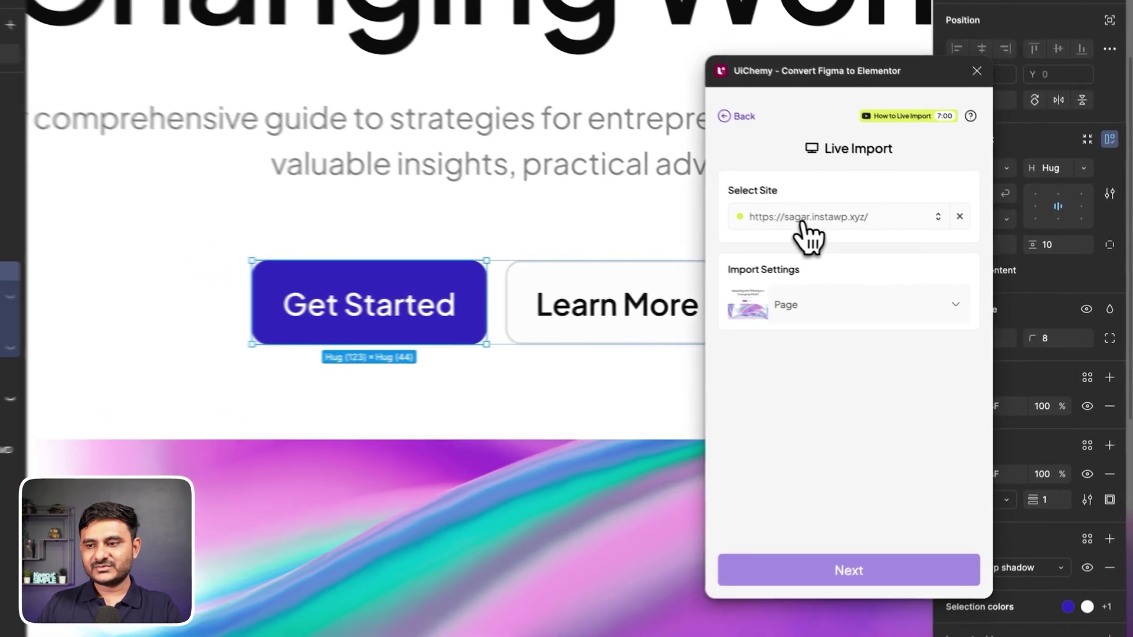
# Target the connected WordPress site and set the page's Export To option to Elementor Templates
pyautogui.click(778, 225)
pyautogui.click(769, 275)
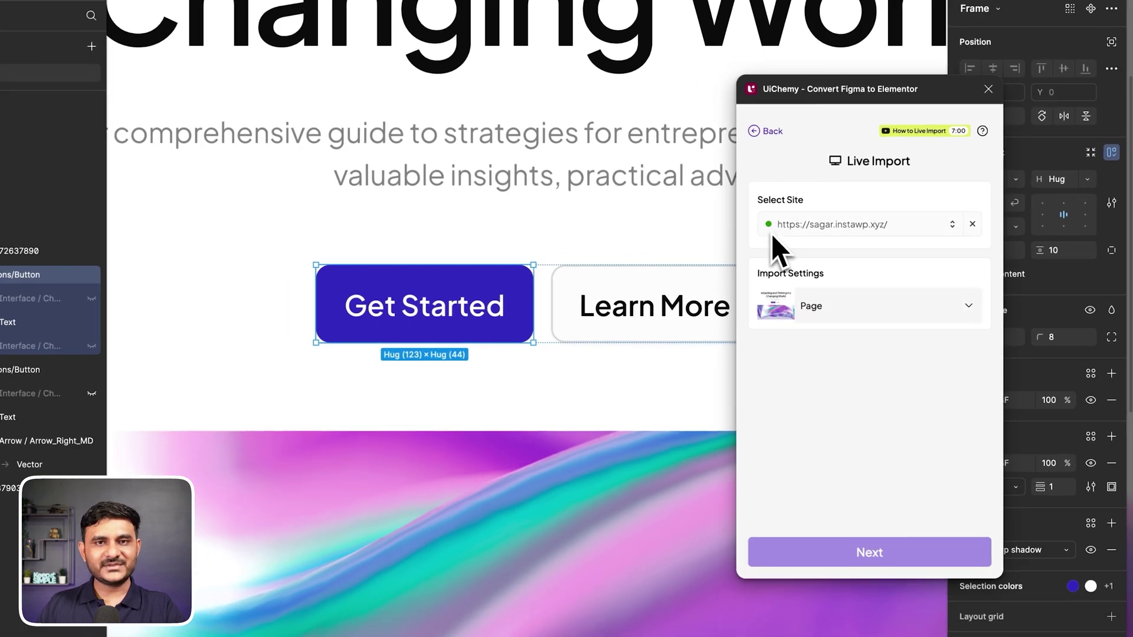
pyautogui.click(879, 302)
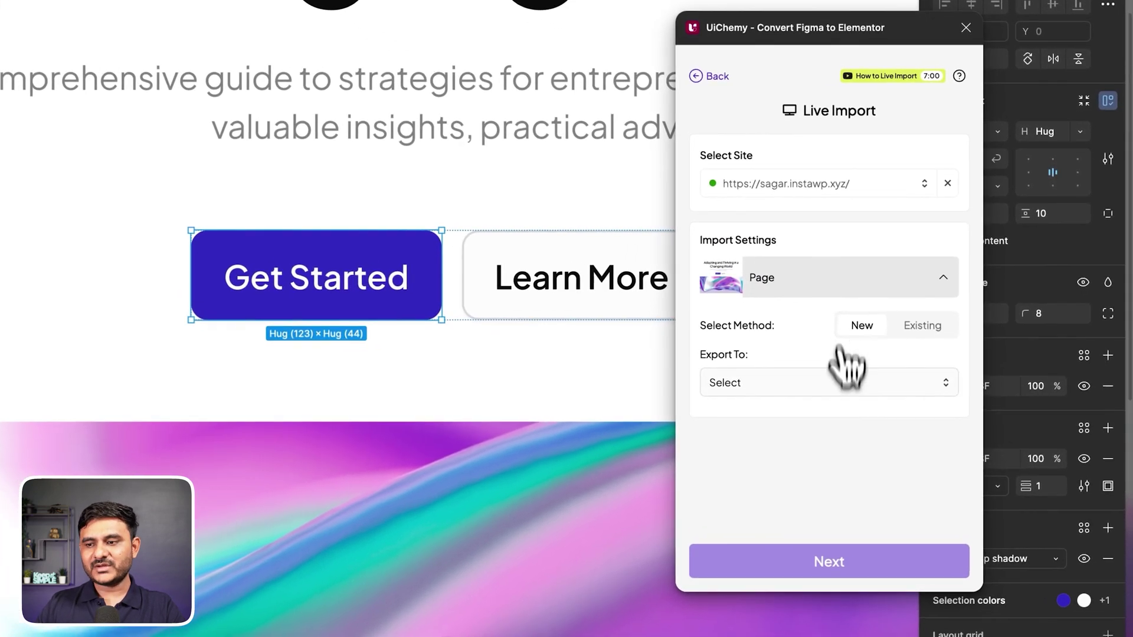
pyautogui.click(820, 385)
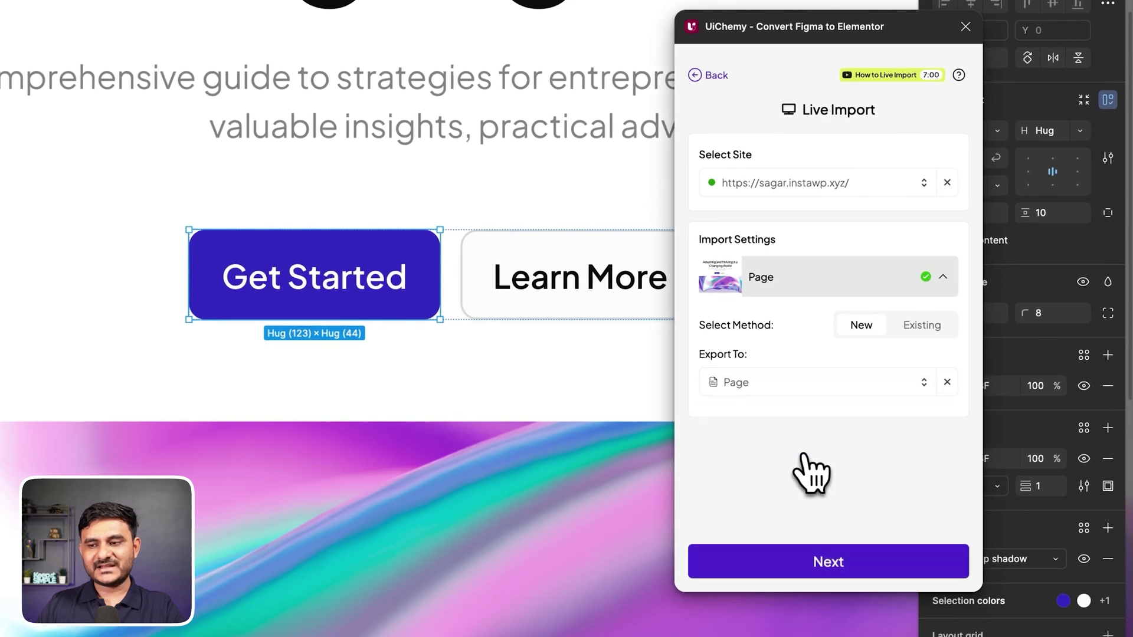
pyautogui.click(789, 387)
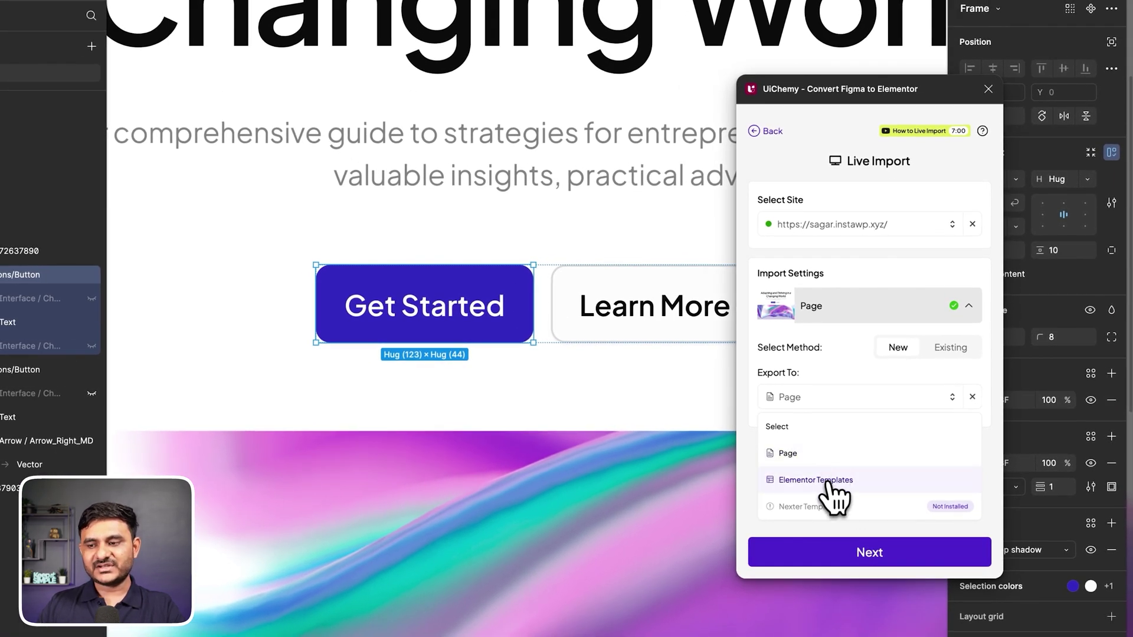
pyautogui.click(832, 480)
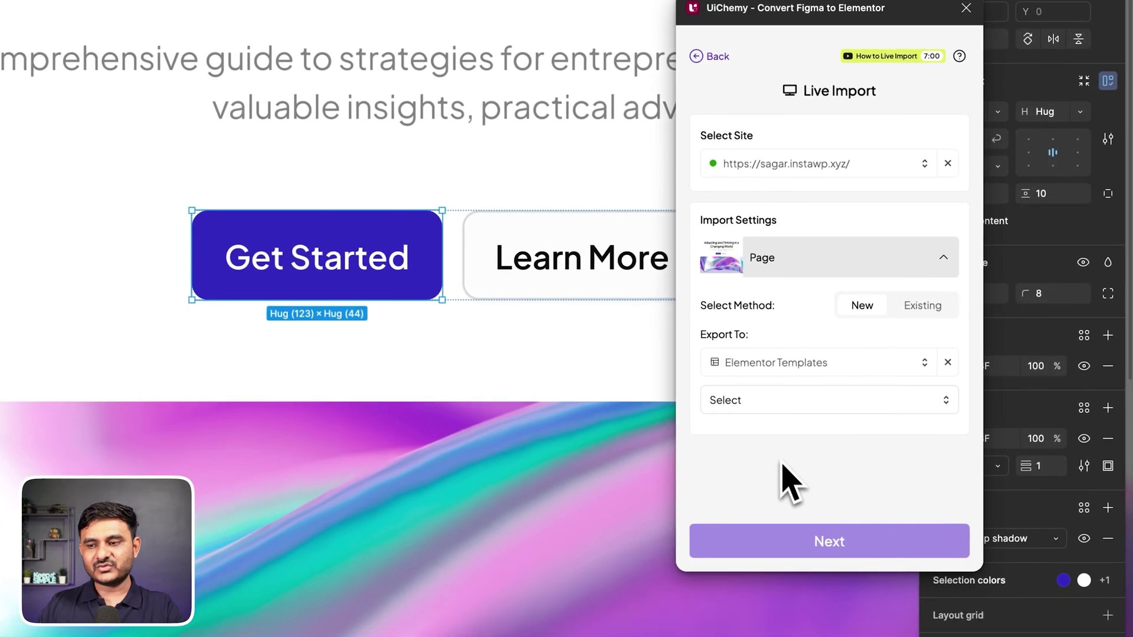
# Choose Standard Template, keep Method on New, and import the page
pyautogui.click(764, 407)
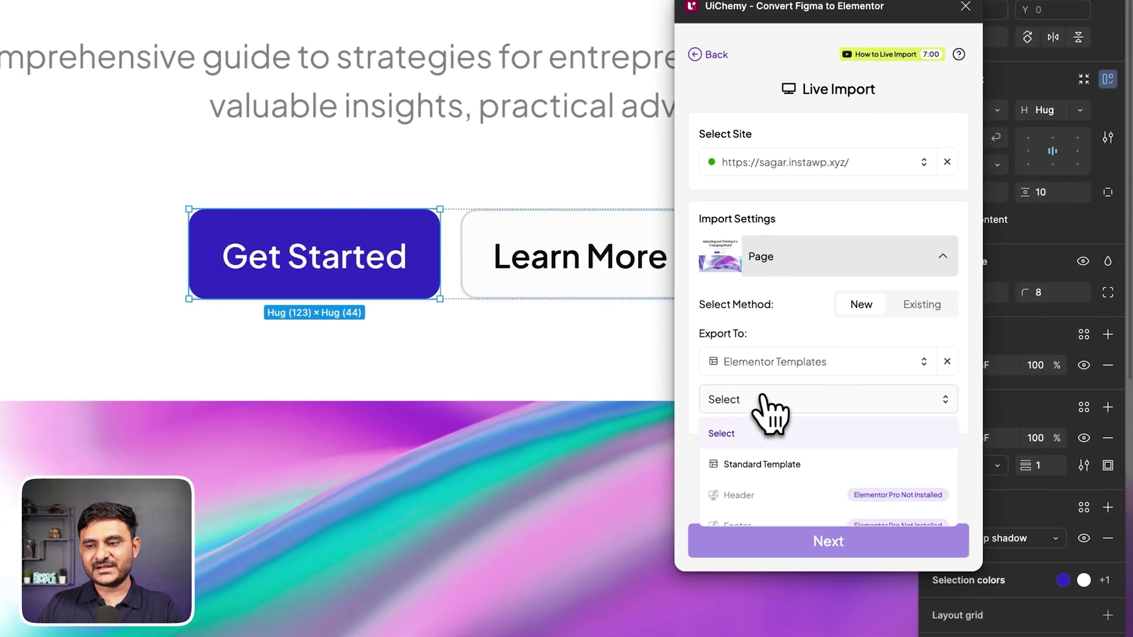
pyautogui.scroll(-3, 779, 460)
pyautogui.scroll(2, 785, 478)
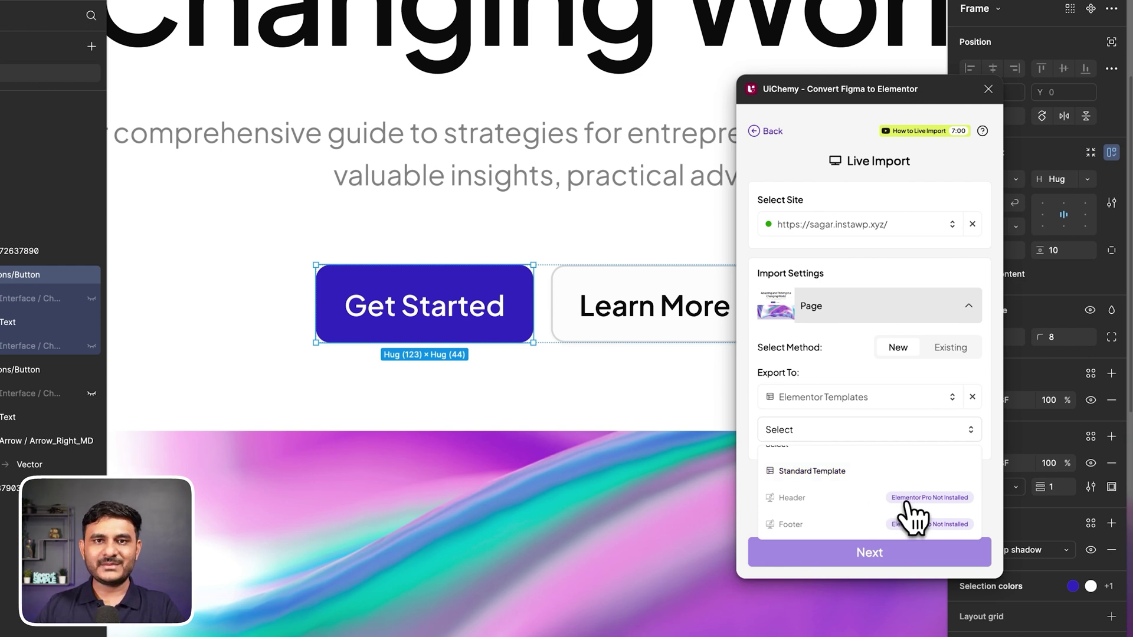
pyautogui.click(863, 473)
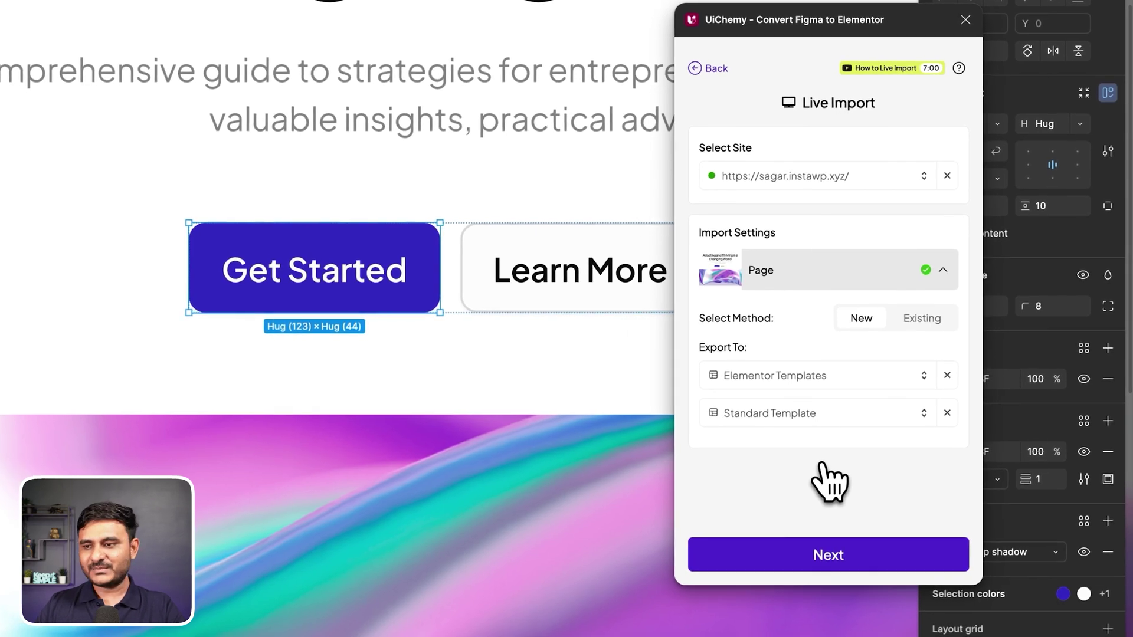
pyautogui.click(920, 320)
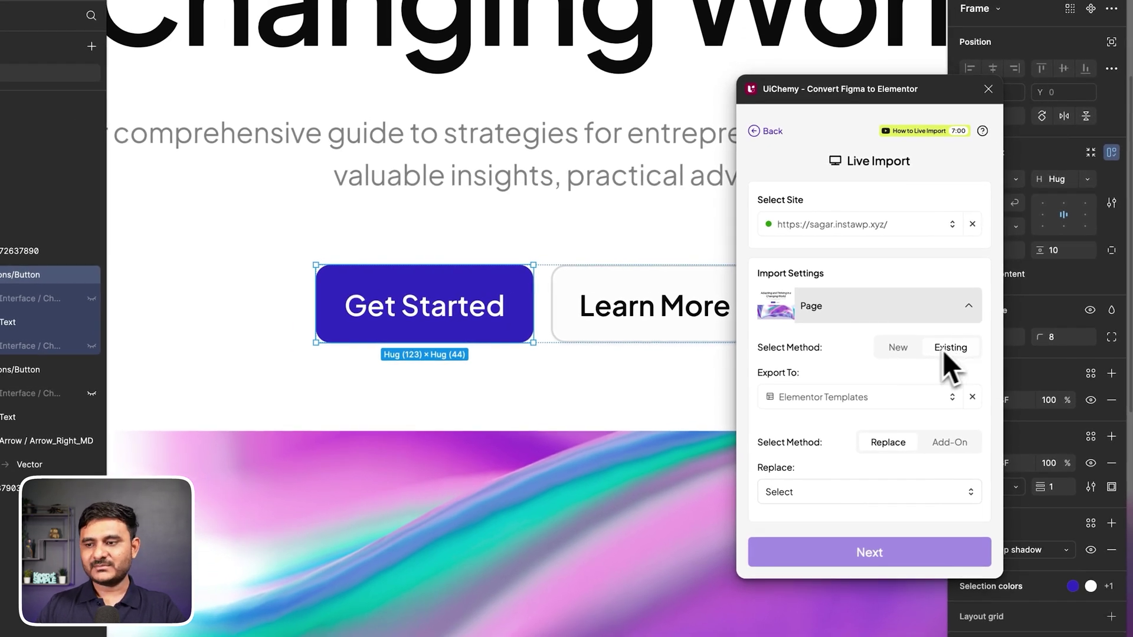
pyautogui.click(898, 348)
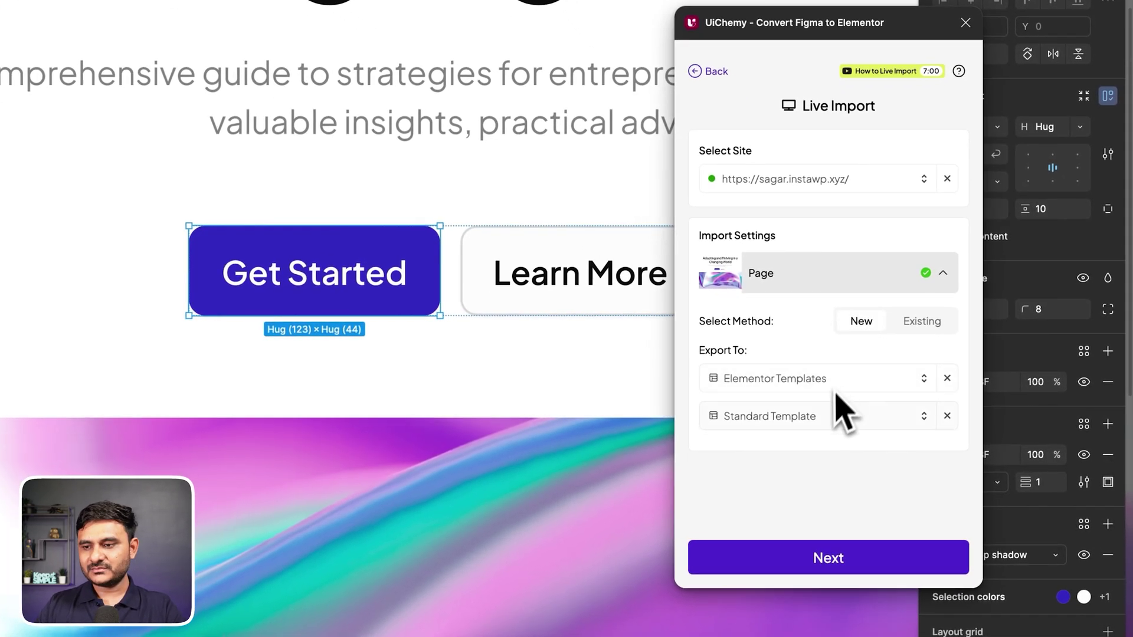
pyautogui.click(833, 566)
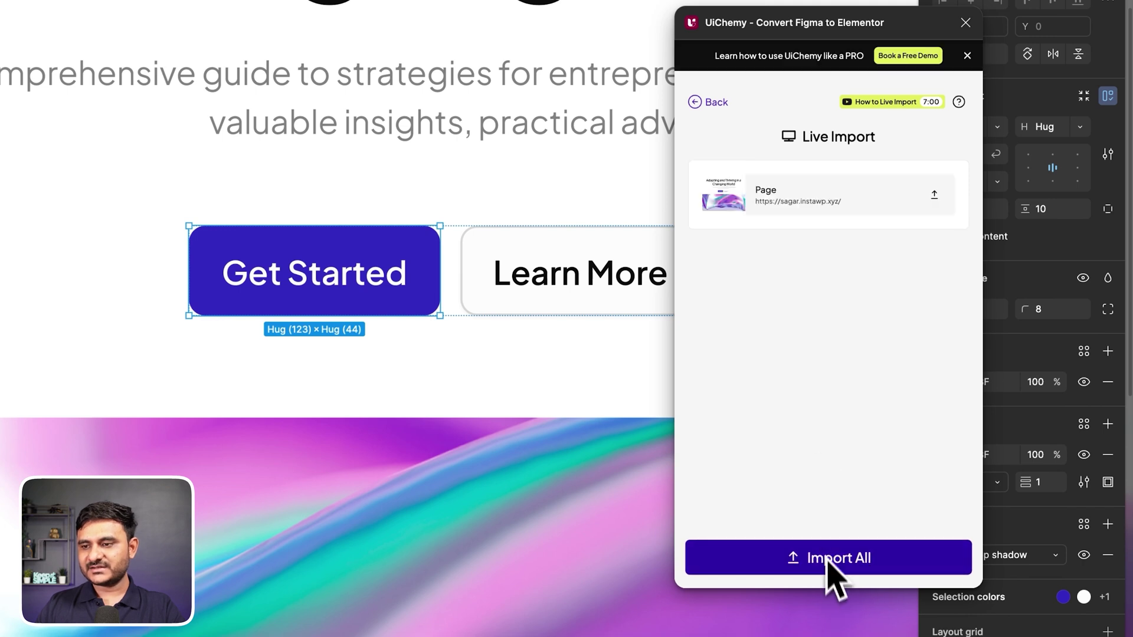
pyautogui.click(820, 571)
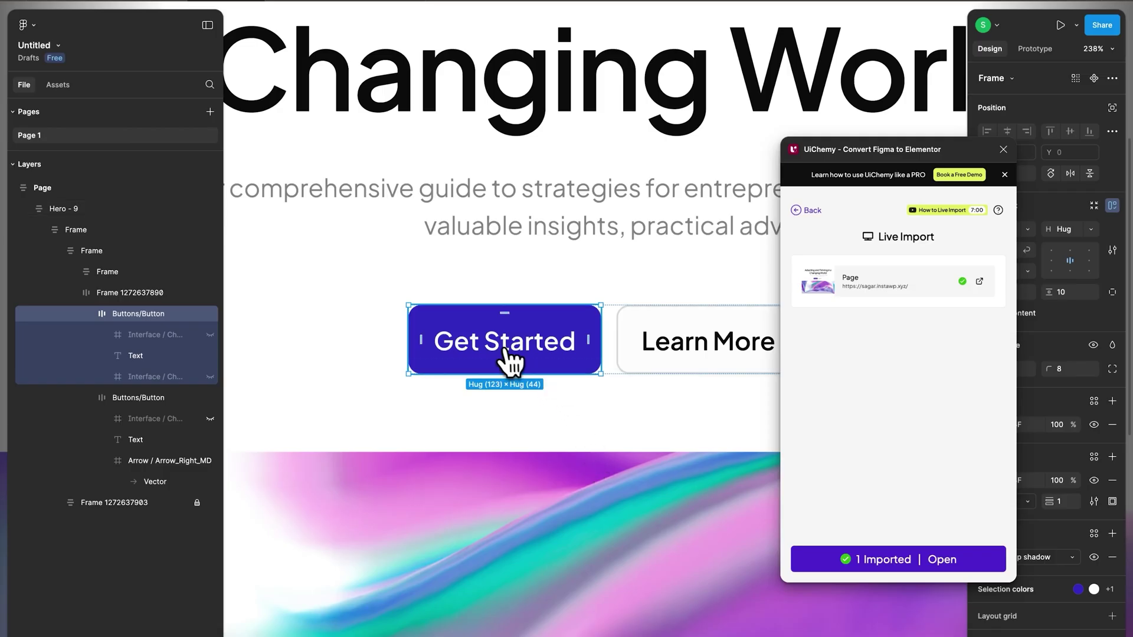
# Zoom out the Figma canvas once the import reports 1 page imported
pyautogui.scroll(-10, 506, 361)
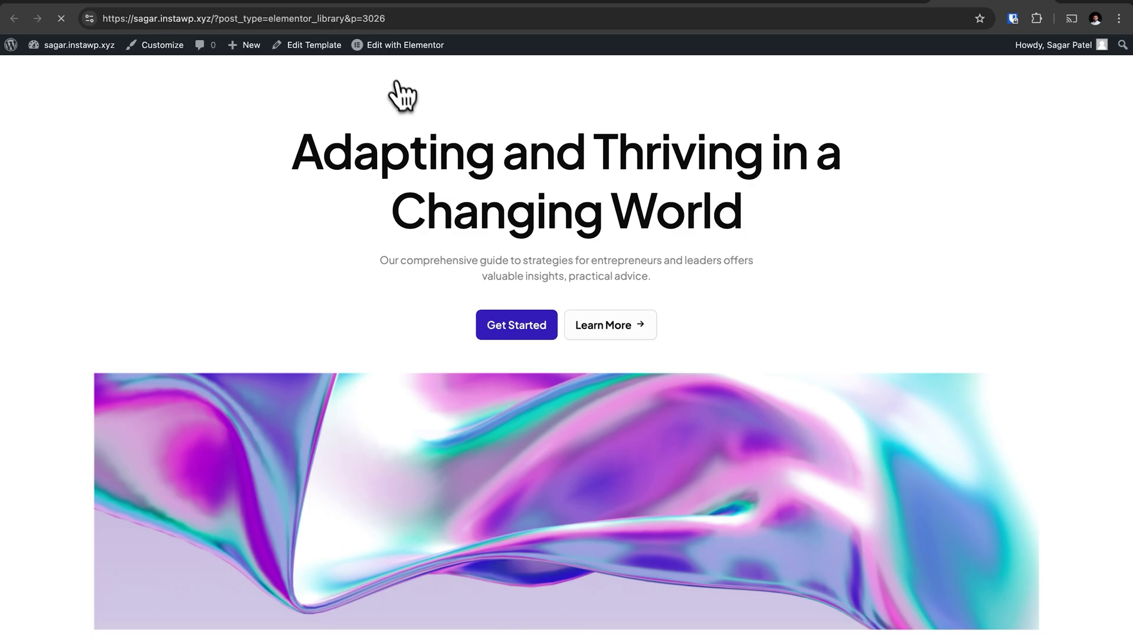
pyautogui.moveTo(426, 44)
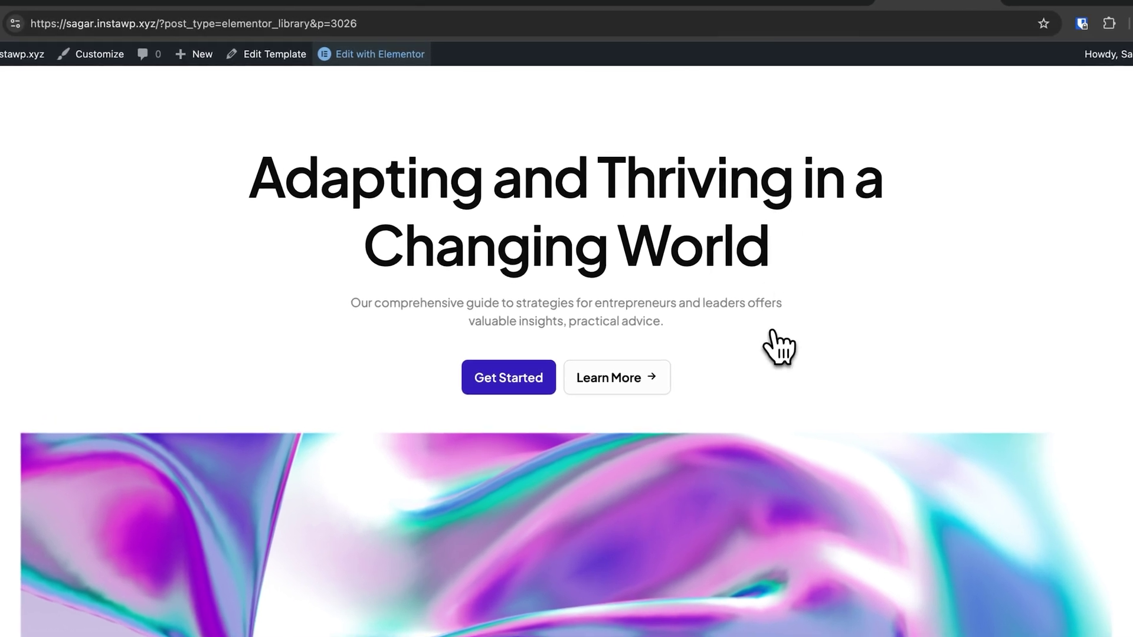
# Scroll down the imported hero template's preview page
pyautogui.scroll(-1, 777, 347)
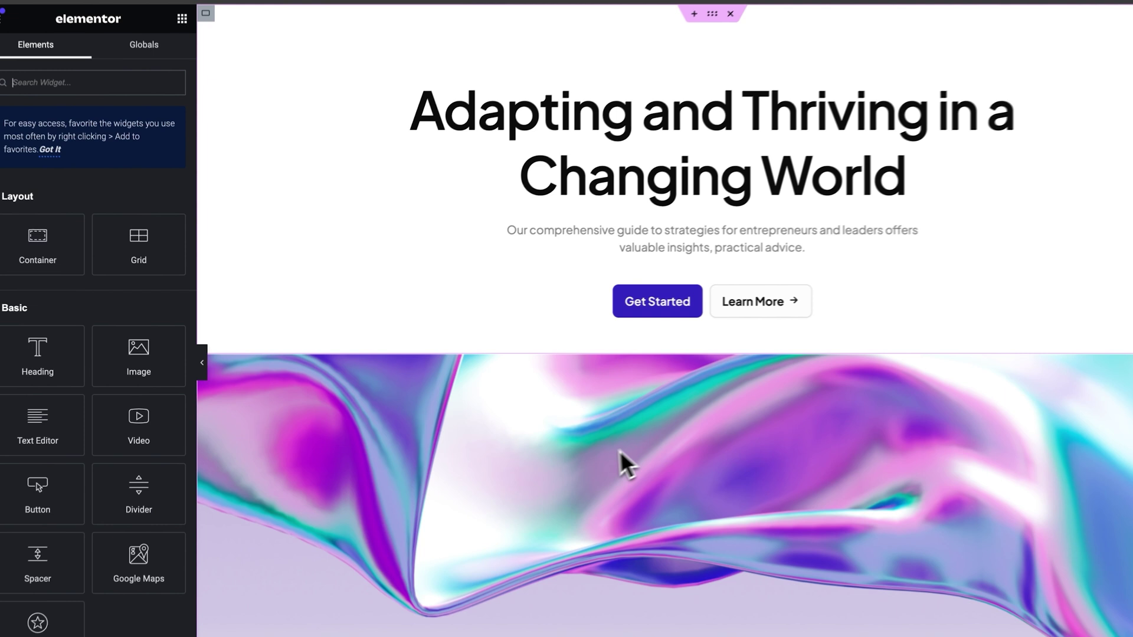
# Inspect the hero image, Get Started text, button container and Learn More button as separate widgets
pyautogui.click(584, 453)
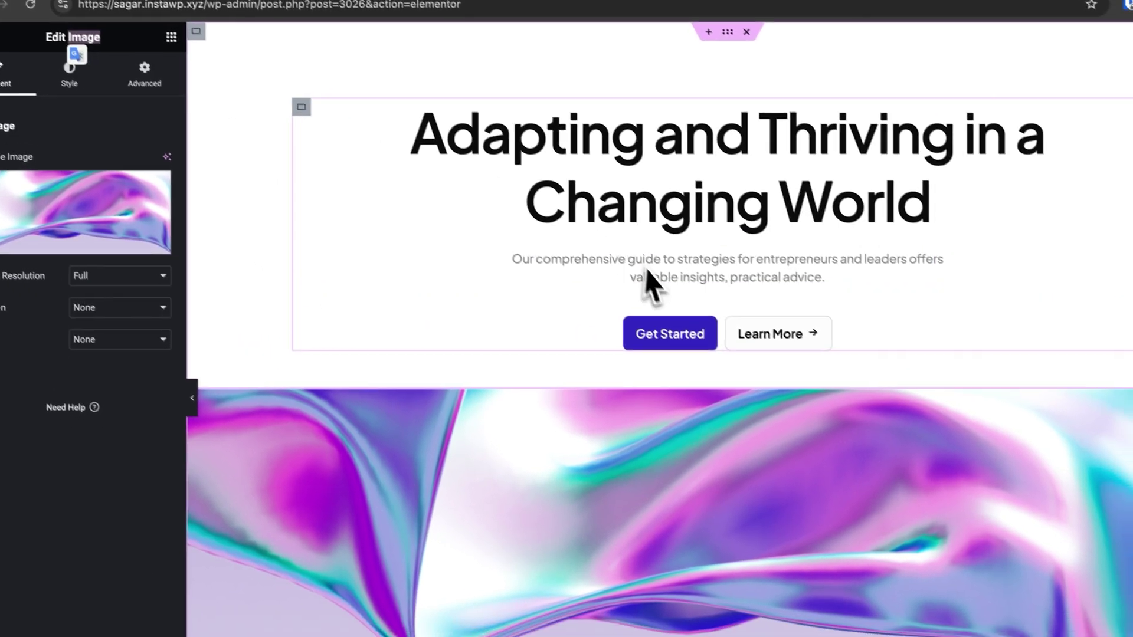
pyautogui.click(703, 354)
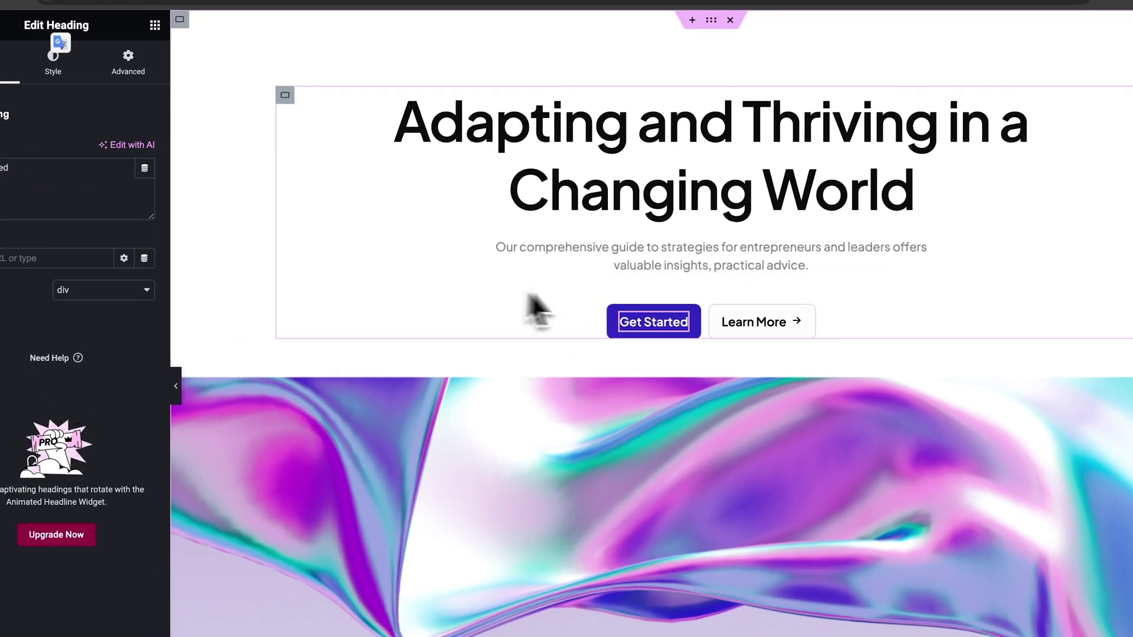
pyautogui.click(616, 314)
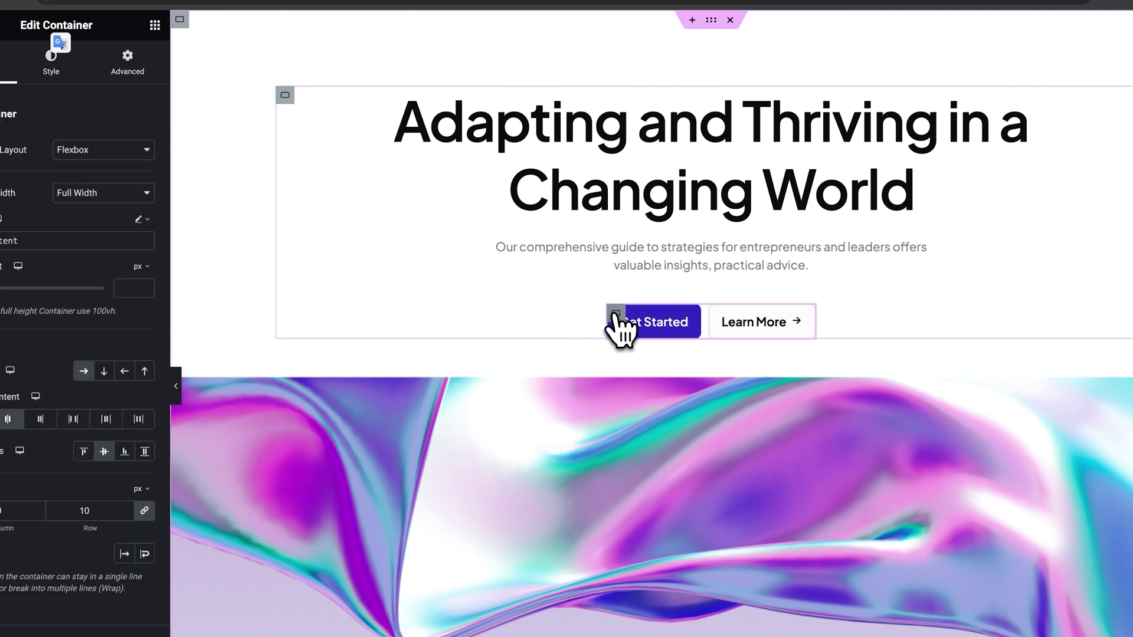
pyautogui.click(750, 322)
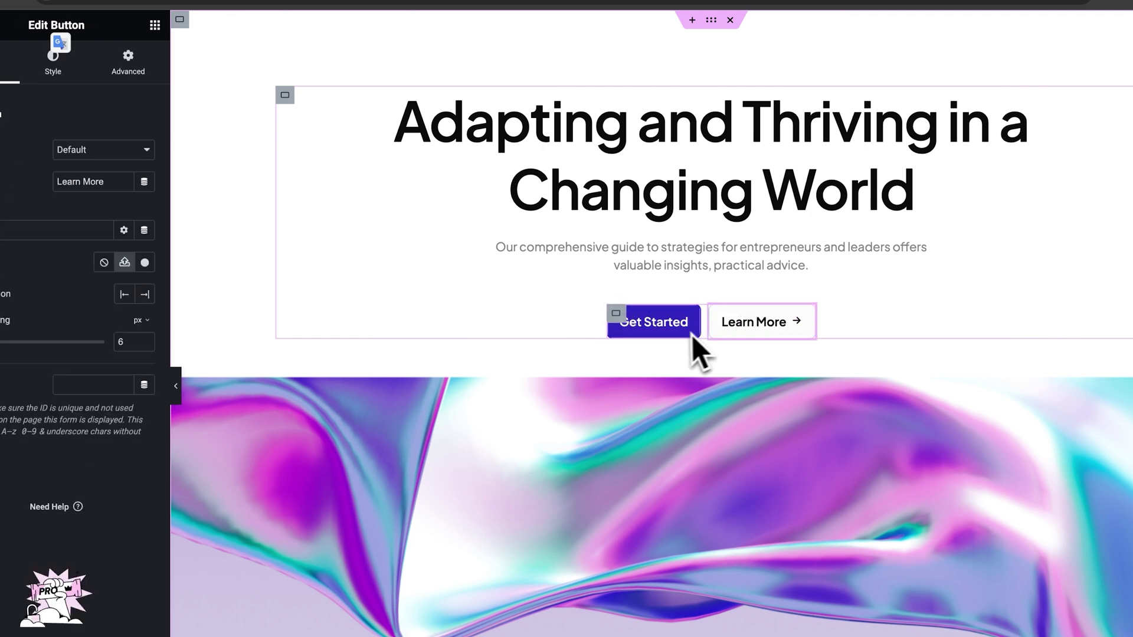
pyautogui.click(671, 329)
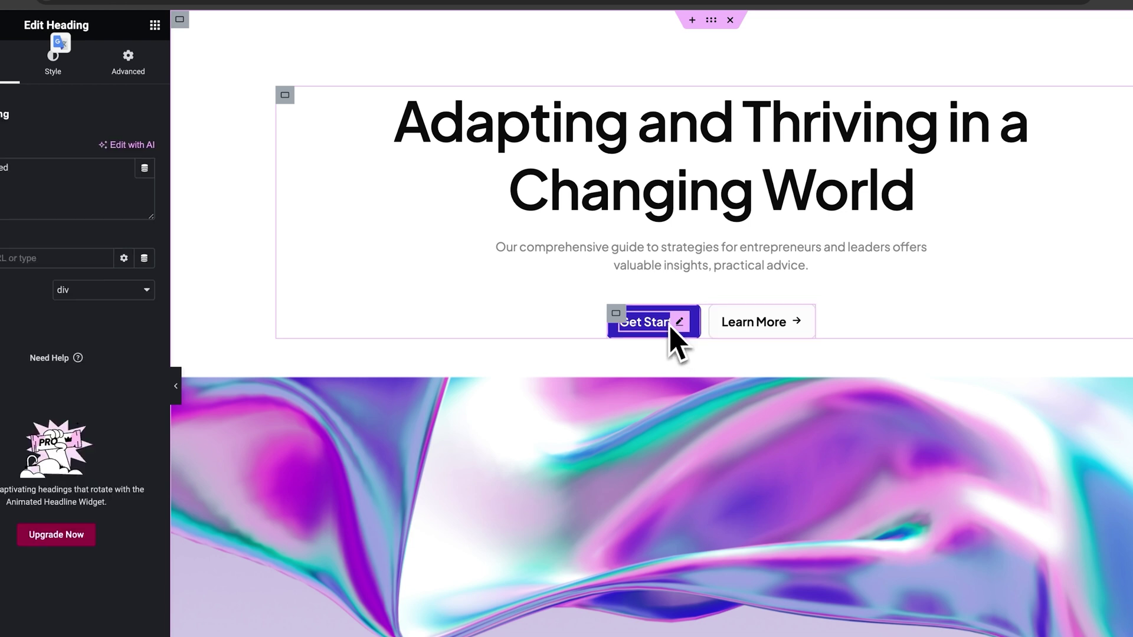
pyautogui.click(745, 326)
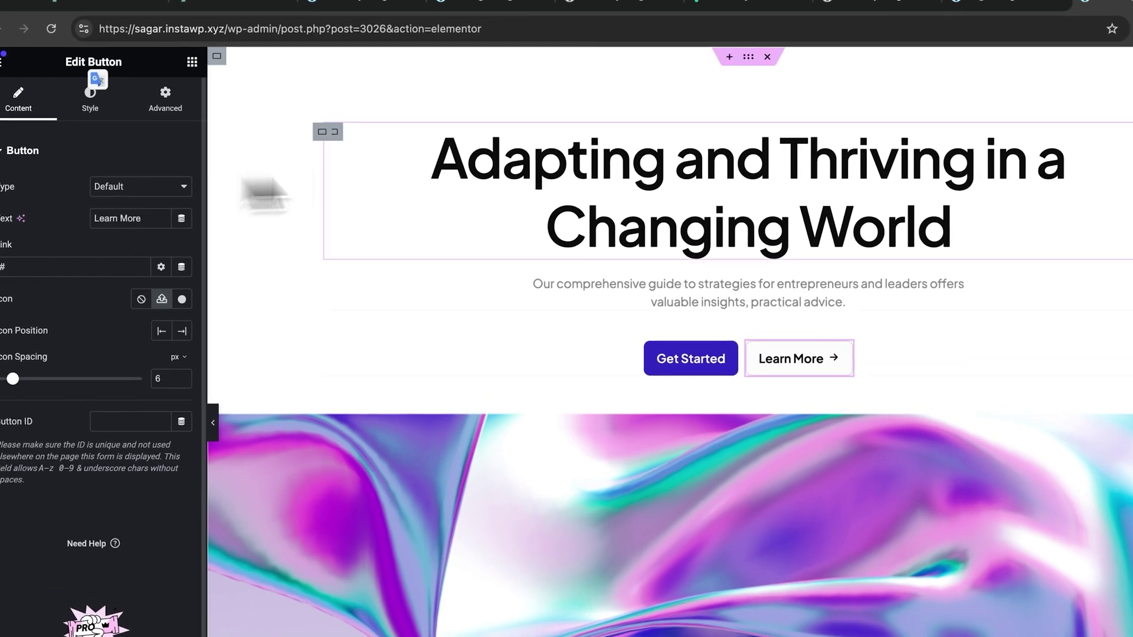
# Confirm the headline is a Heading widget and the intro a Text Editor, reviewing their style settings
pyautogui.click(699, 172)
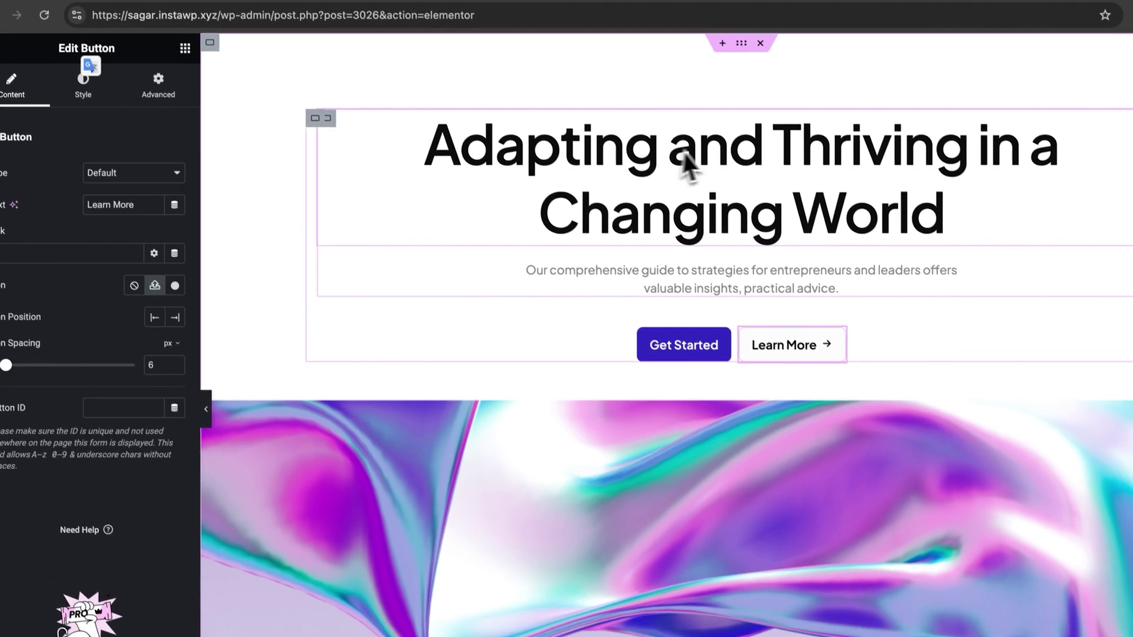
pyautogui.click(636, 293)
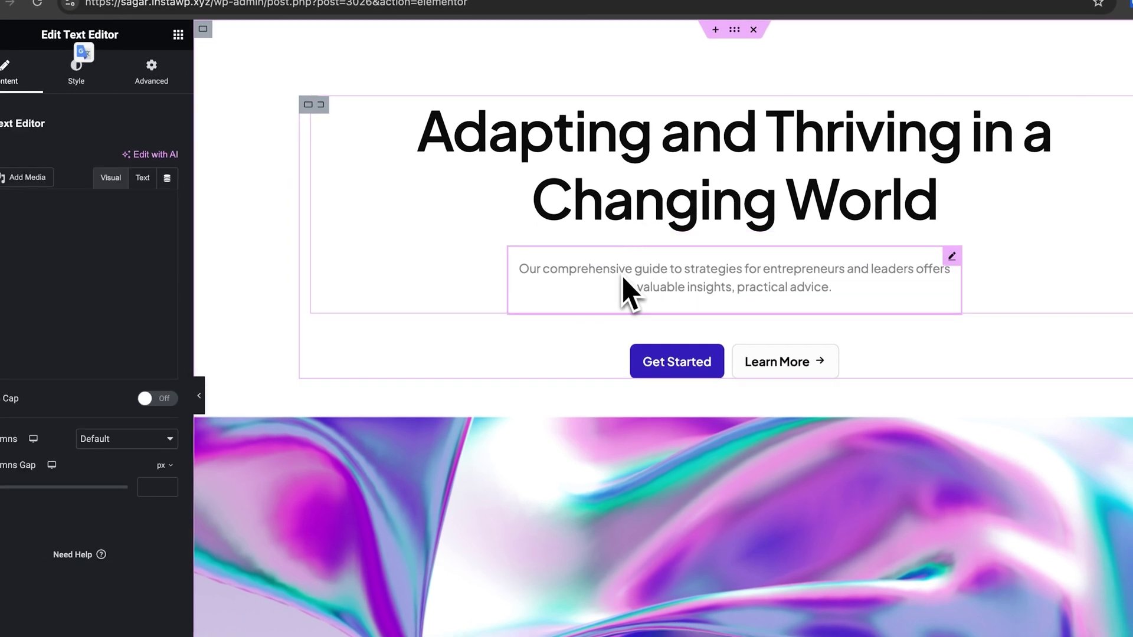
pyautogui.click(617, 192)
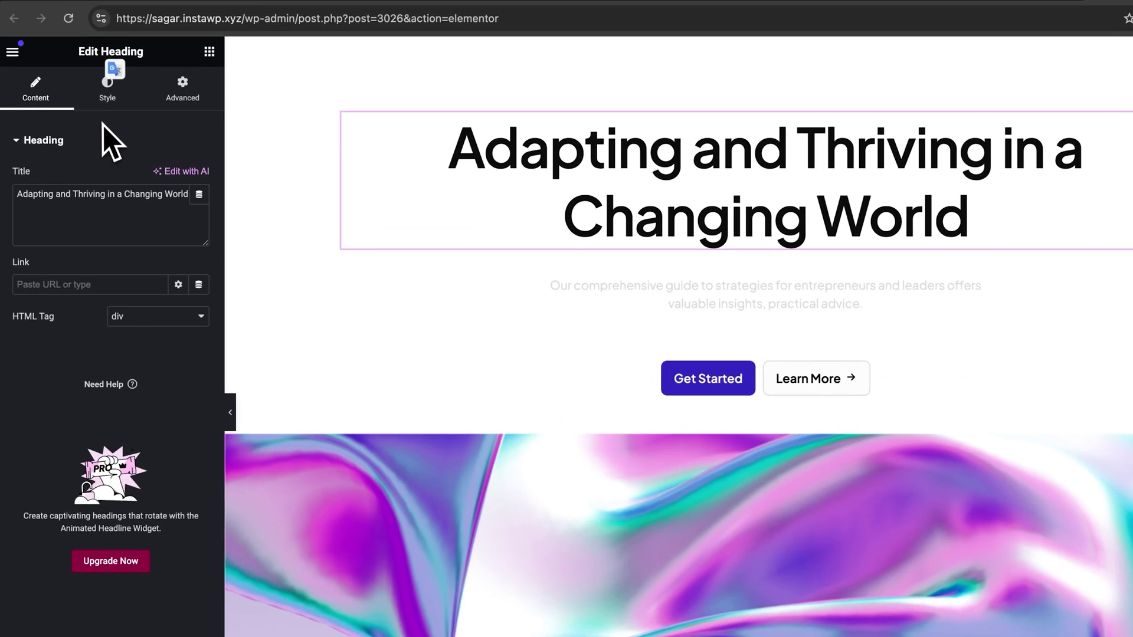
pyautogui.click(587, 298)
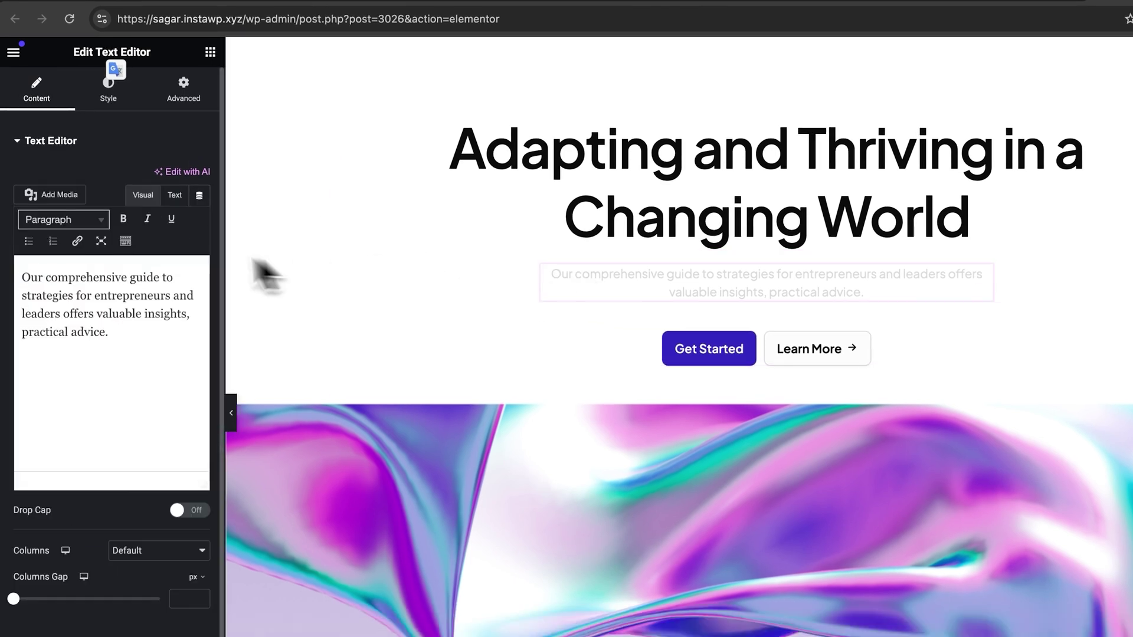
pyautogui.click(95, 106)
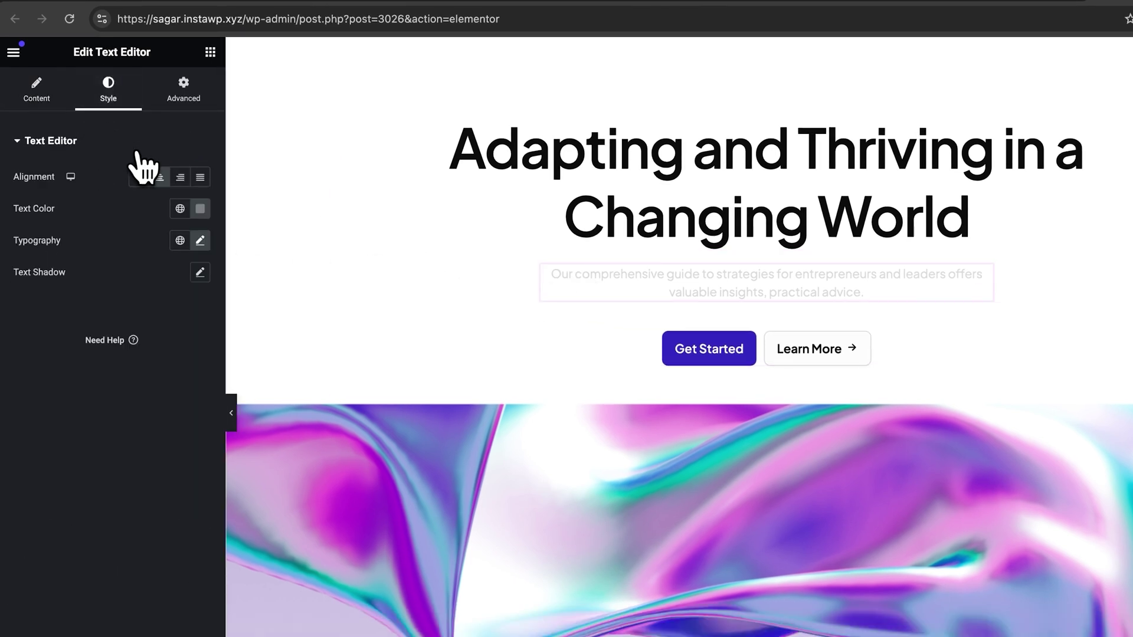
pyautogui.click(614, 136)
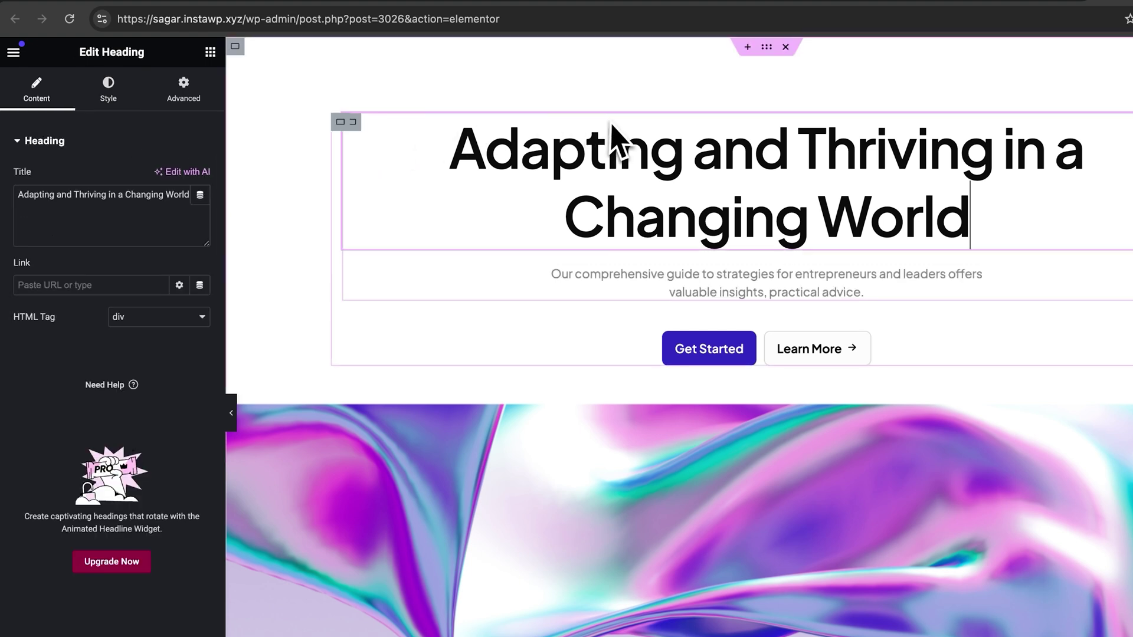
pyautogui.click(104, 100)
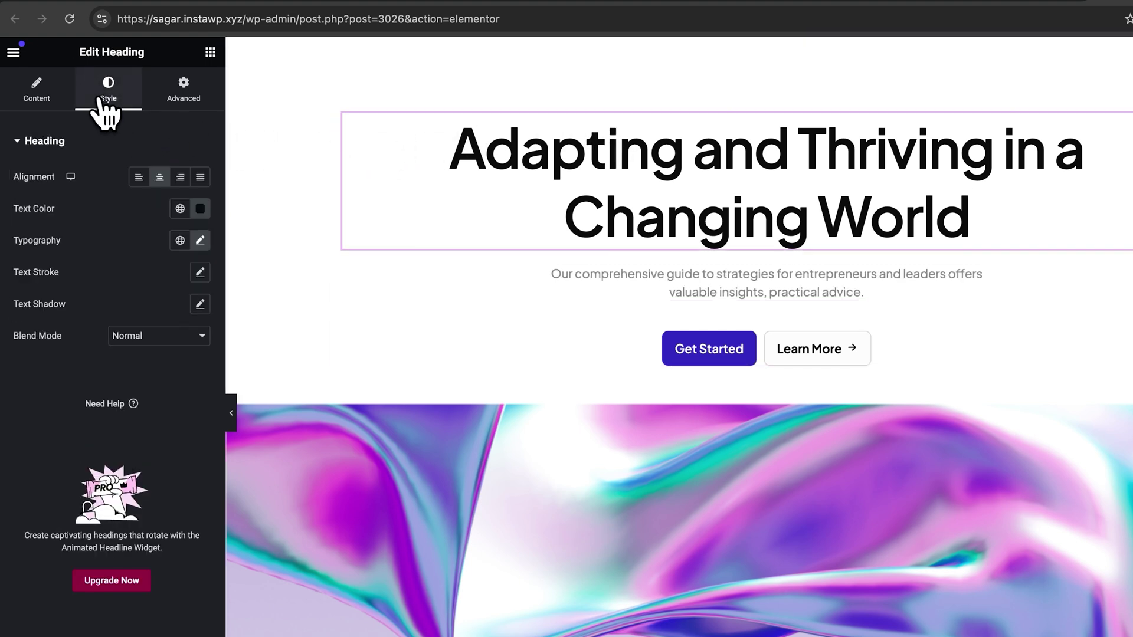
pyautogui.click(42, 94)
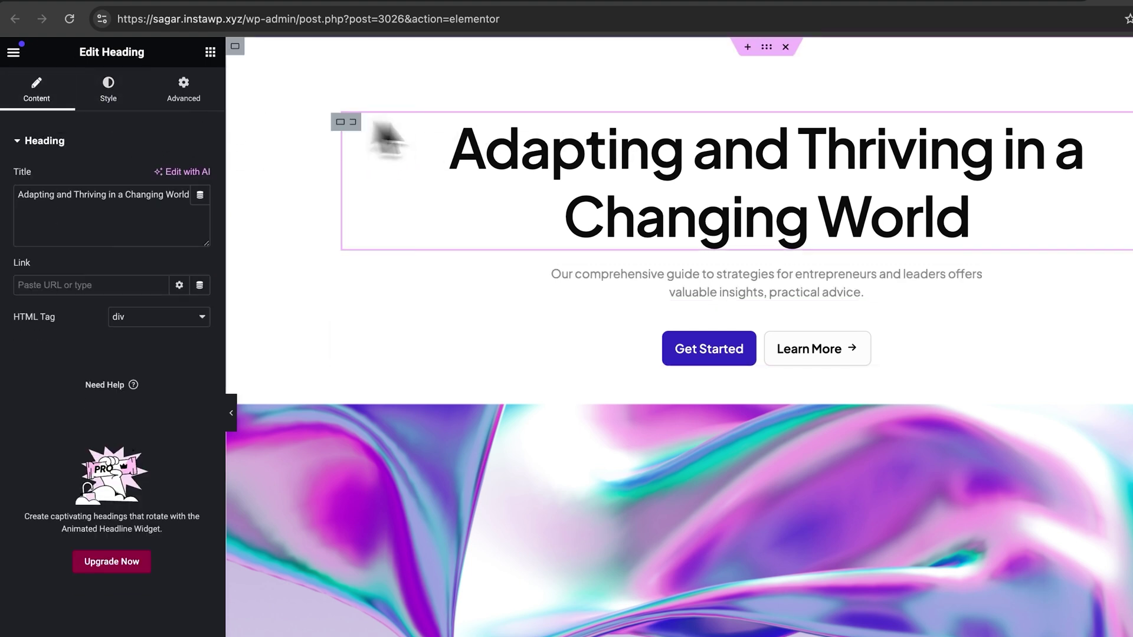